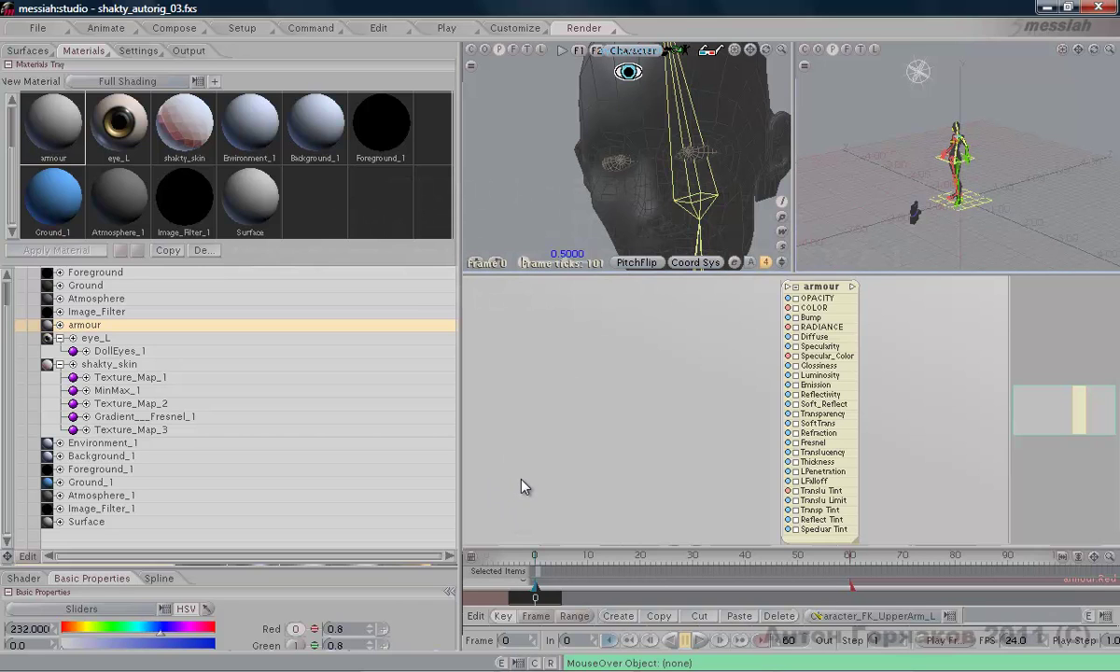
Browse the material preset library and load the Metal preset from the Metallic folder into the scene's materials
{"action": "key", "text": "l"}
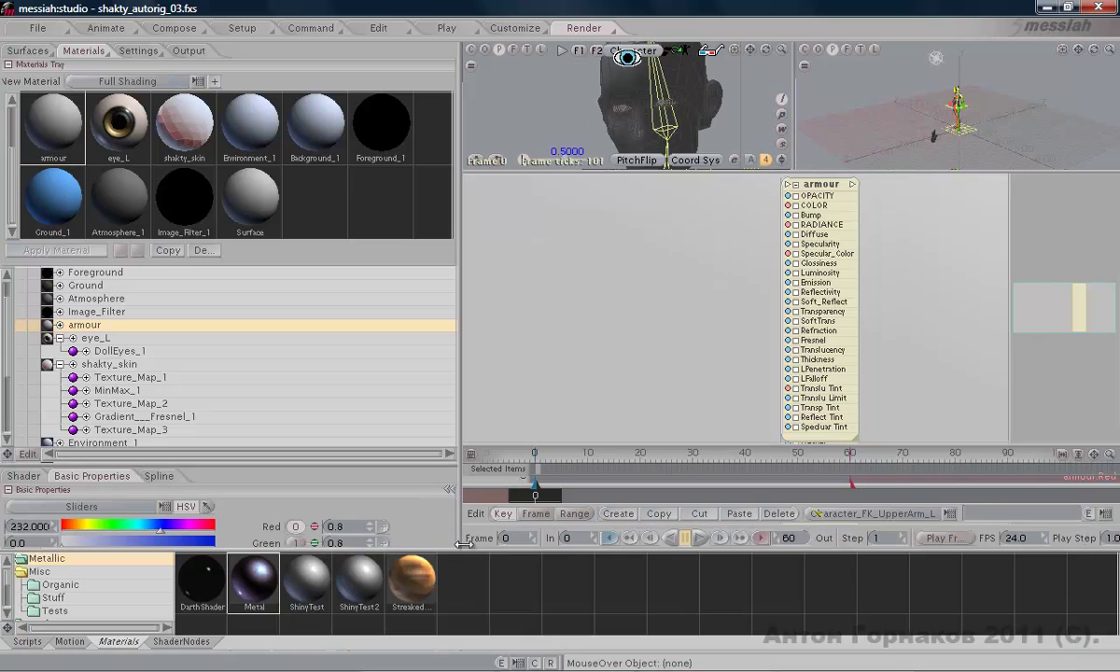
{"action": "left_click_drag", "start_coordinate": [478, 492], "coordinate": [478, 427]}
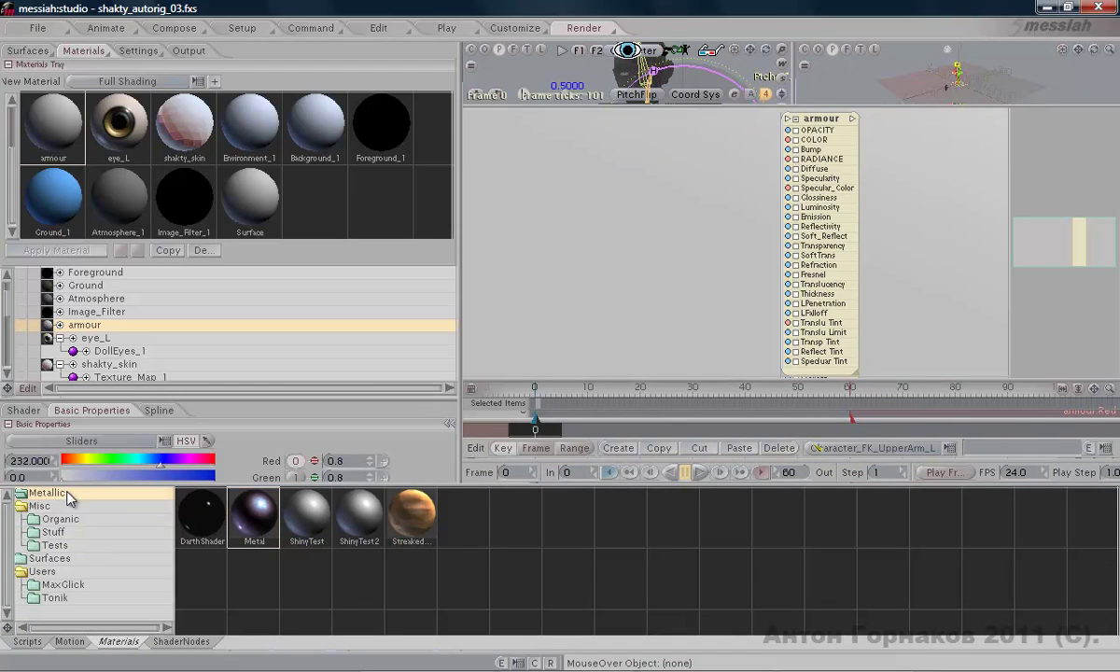
{"action": "left_click", "coordinate": [75, 520]}
{"action": "left_click", "coordinate": [73, 532]}
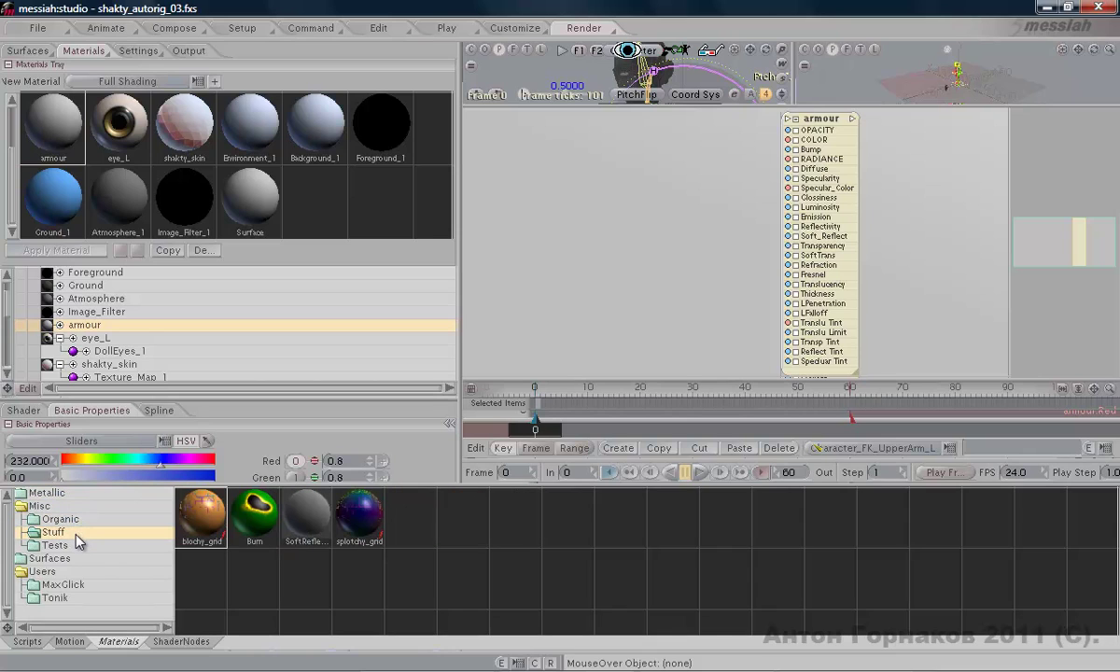
{"action": "left_click", "coordinate": [72, 546]}
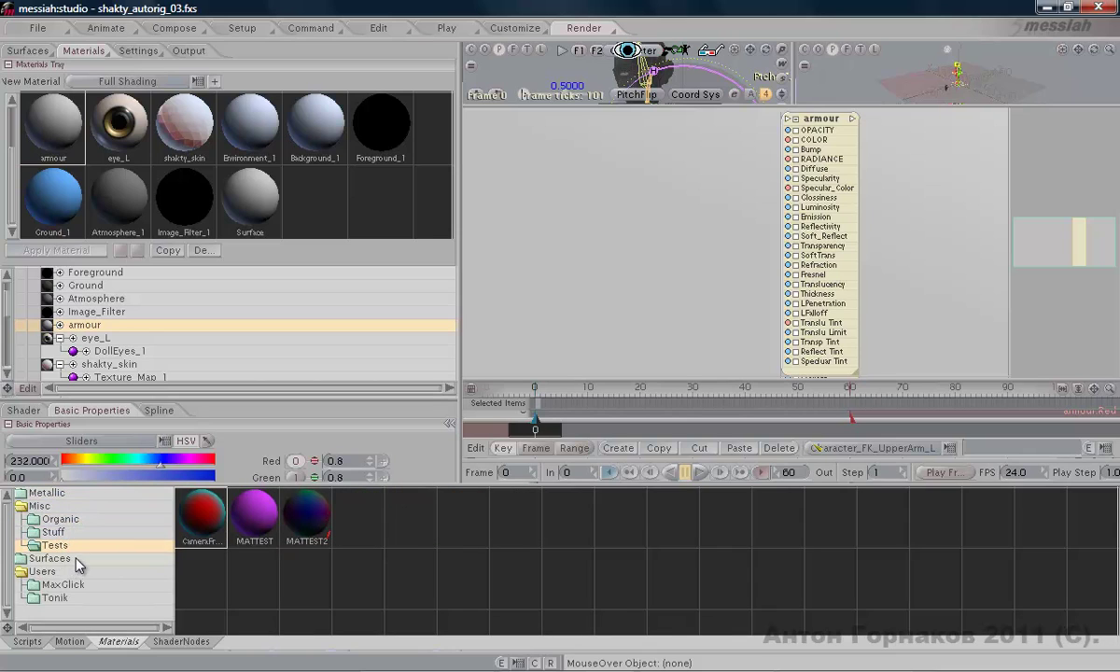
{"action": "left_click", "coordinate": [75, 559]}
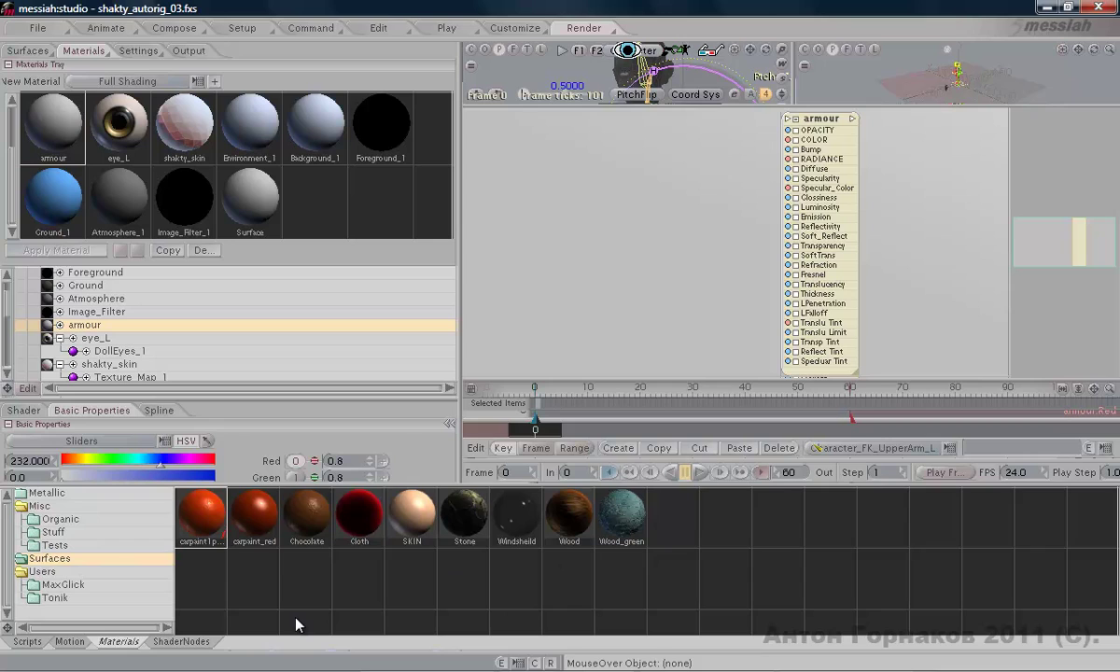
{"action": "left_click", "coordinate": [48, 492]}
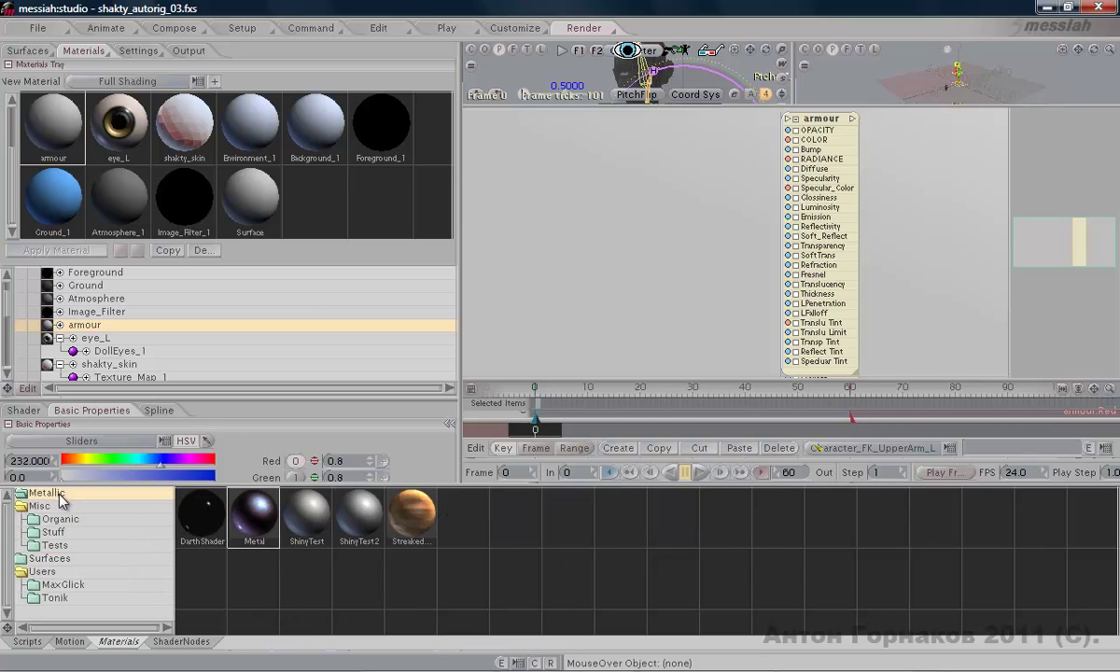
{"action": "double_click", "coordinate": [265, 513]}
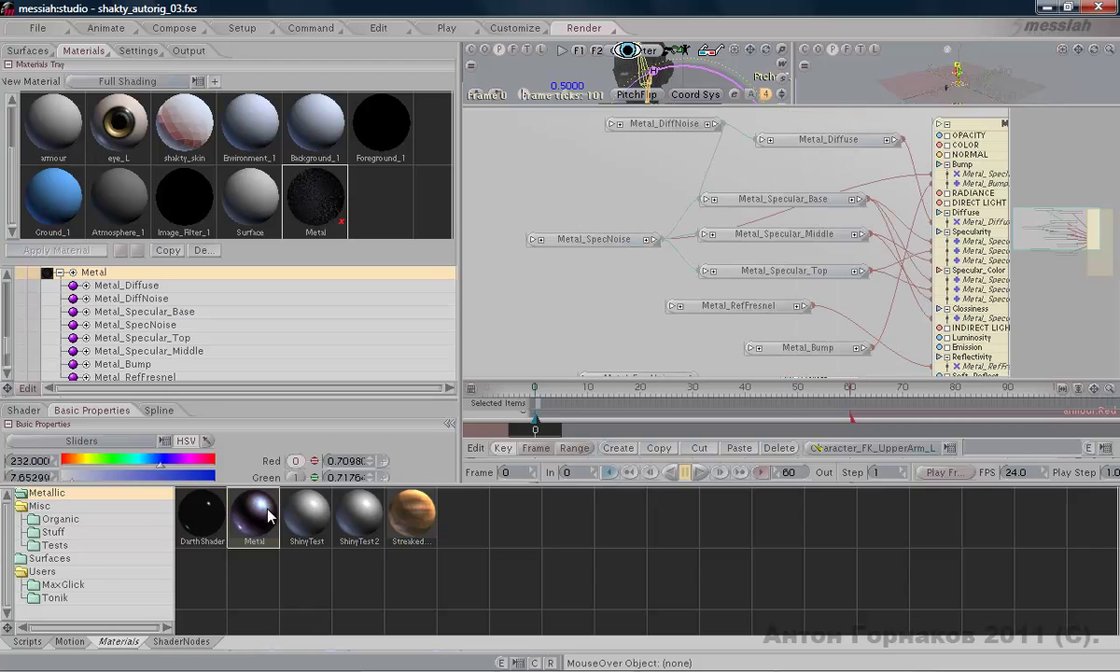
Copy the Metal material and paste it onto the armour material
{"action": "right_click", "coordinate": [324, 193]}
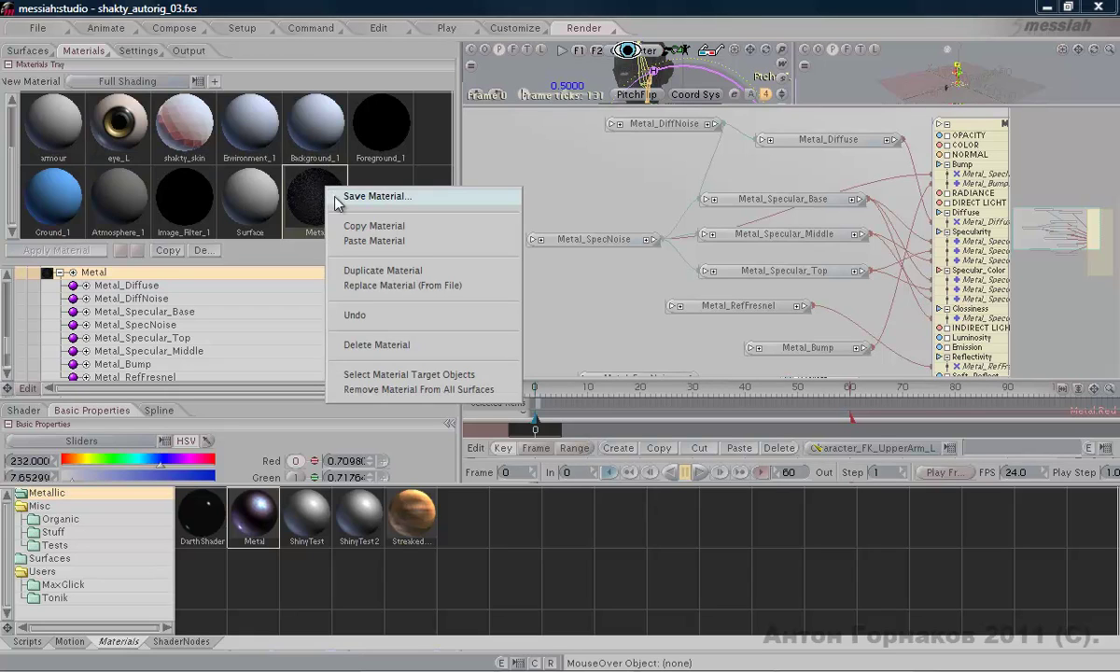
{"action": "left_click", "coordinate": [338, 226]}
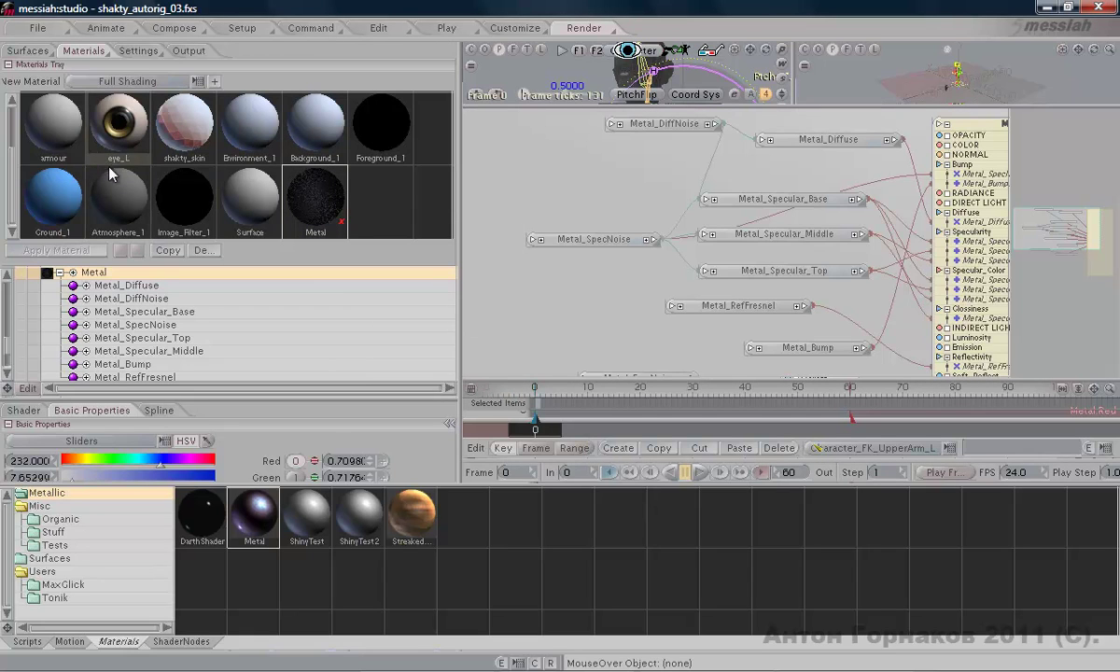
{"action": "left_click", "coordinate": [58, 121]}
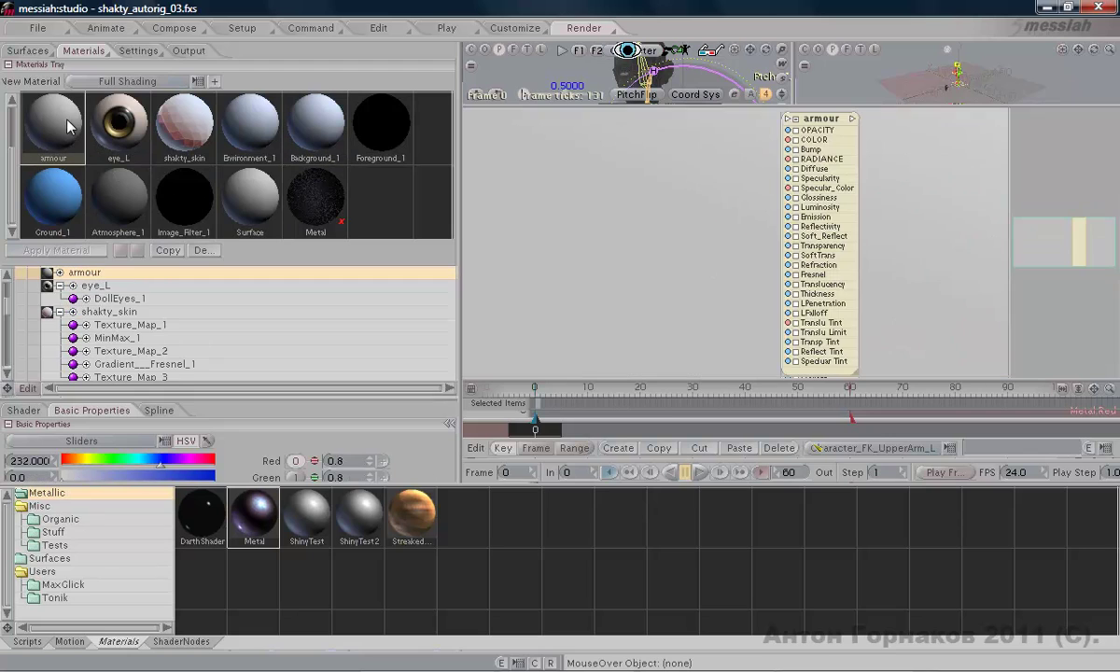
{"action": "right_click", "coordinate": [65, 125]}
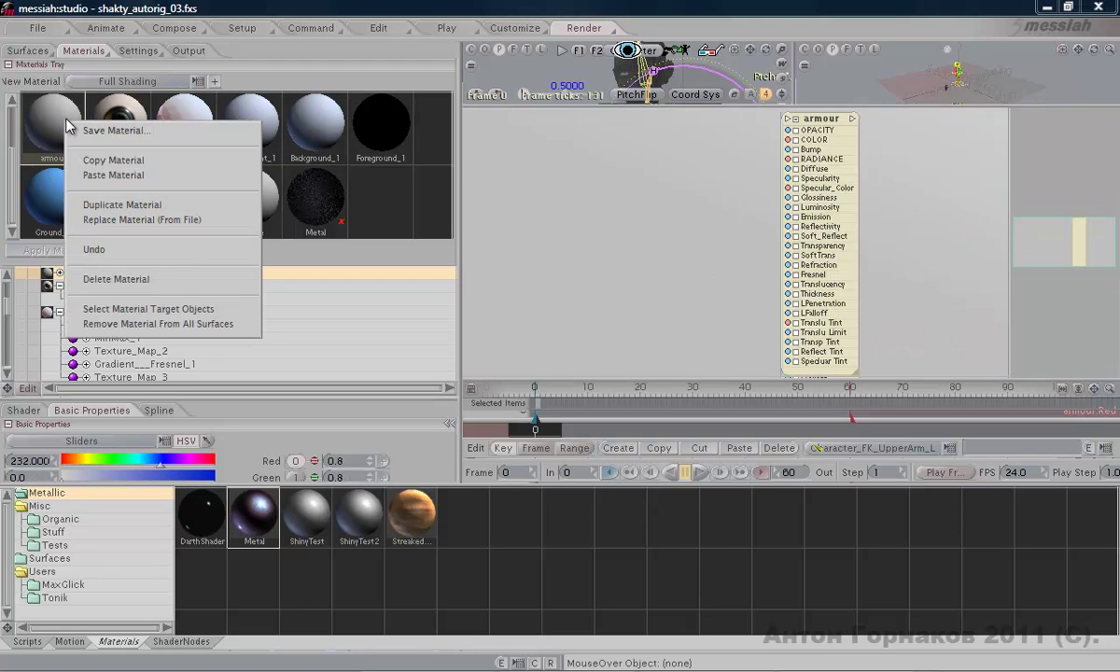
{"action": "left_click", "coordinate": [118, 177]}
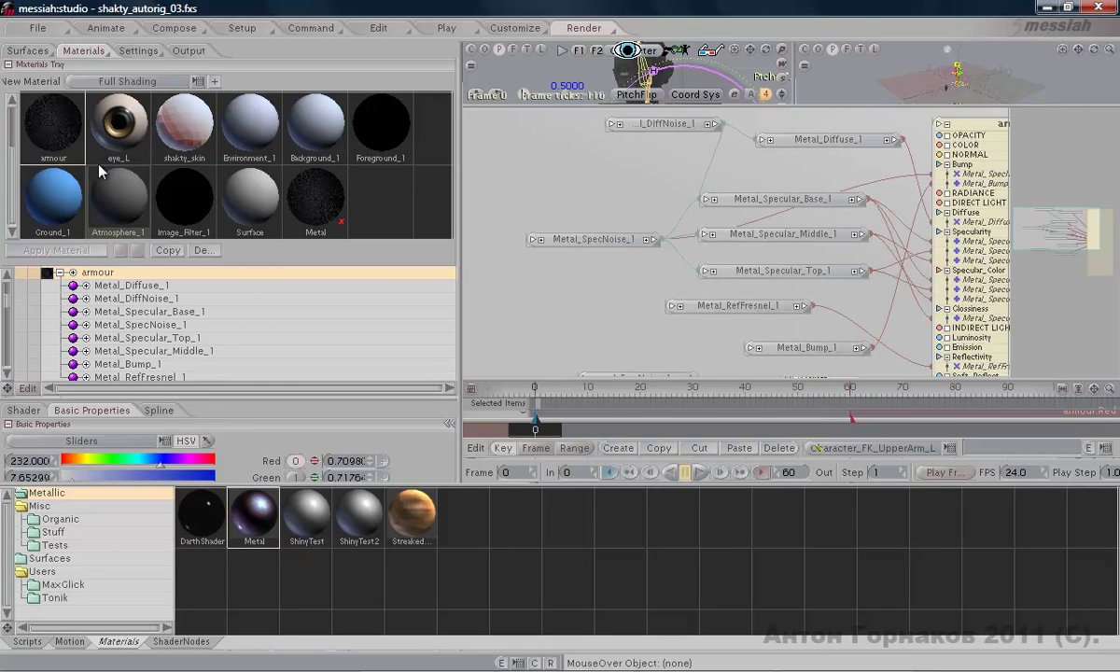
Delete the separate Metal material, reselect armour and hide the preset library
{"action": "left_click", "coordinate": [327, 208]}
{"action": "left_click", "coordinate": [203, 250]}
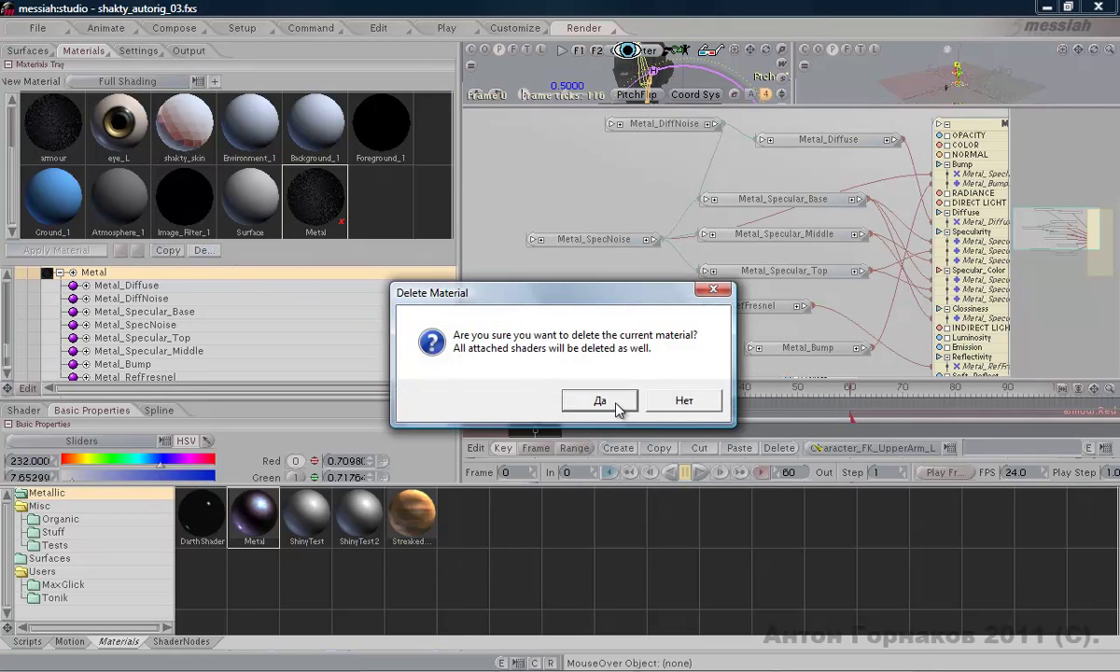
{"action": "left_click", "coordinate": [578, 383]}
{"action": "left_click", "coordinate": [53, 126]}
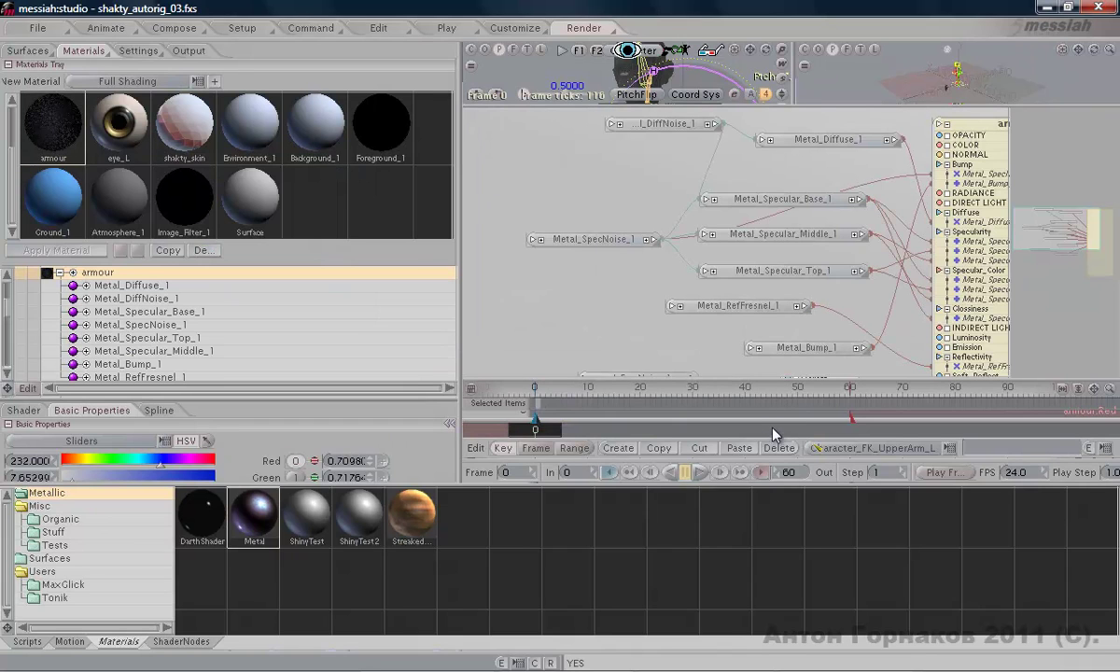
{"action": "key", "text": "Tab"}
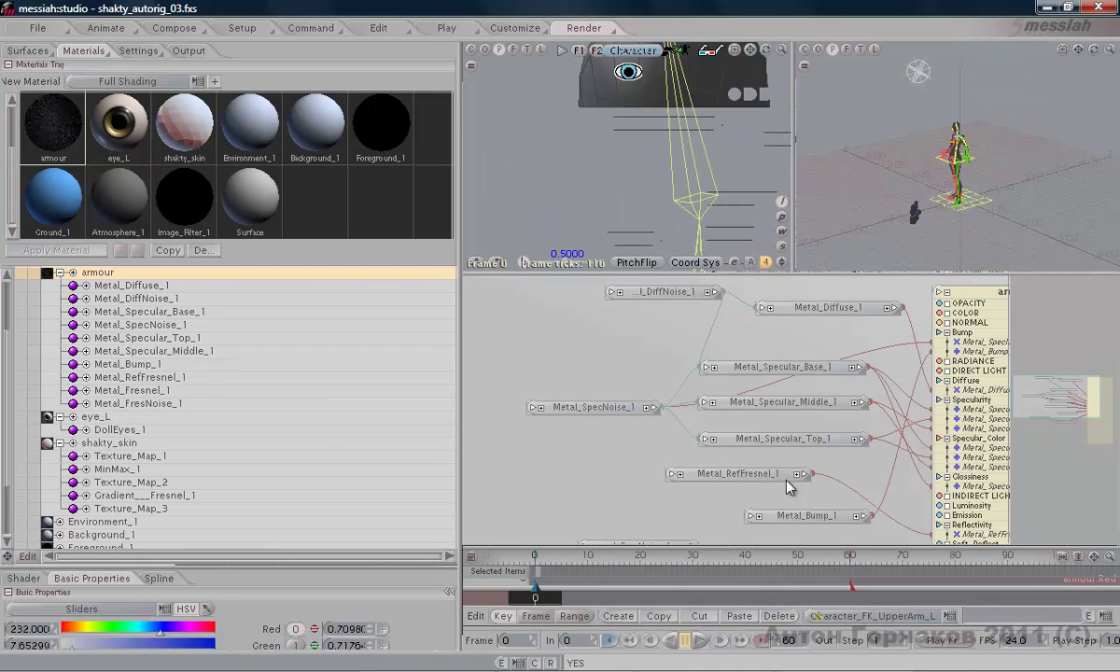
Examine the shader nodes feeding the armour material, including the inputs and outputs of the Metal_Bump_1 noise node
{"action": "left_click_drag", "start_coordinate": [1025, 414], "coordinate": [1047, 420]}
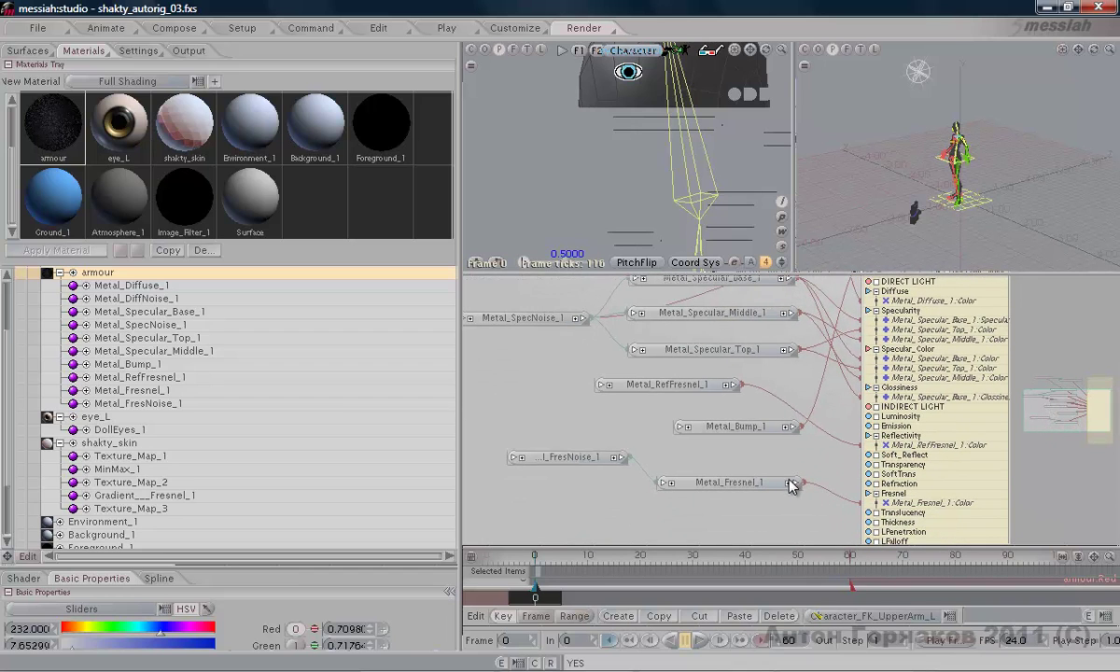
{"action": "left_click", "coordinate": [782, 428]}
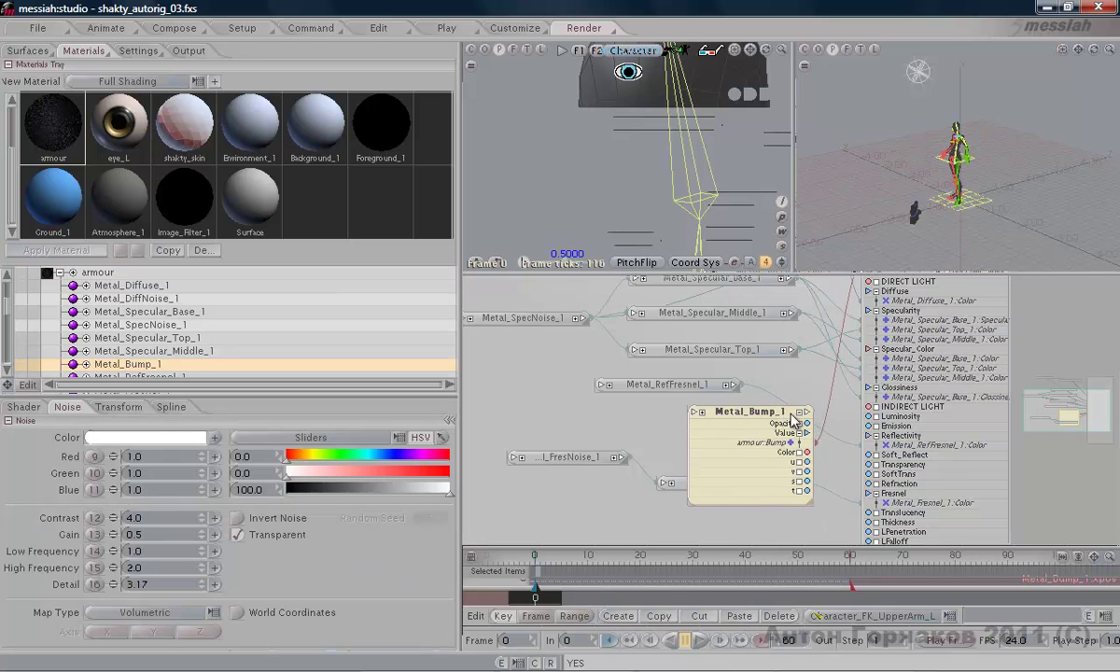
{"action": "left_click", "coordinate": [800, 417]}
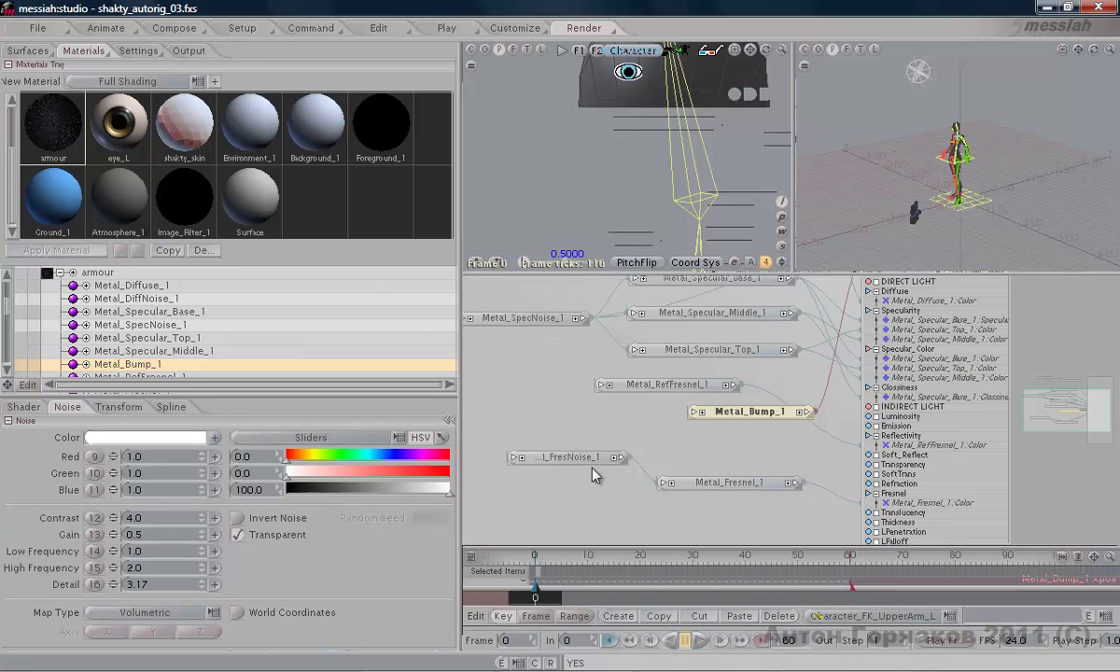
{"action": "left_click_drag", "start_coordinate": [1033, 417], "coordinate": [1028, 392]}
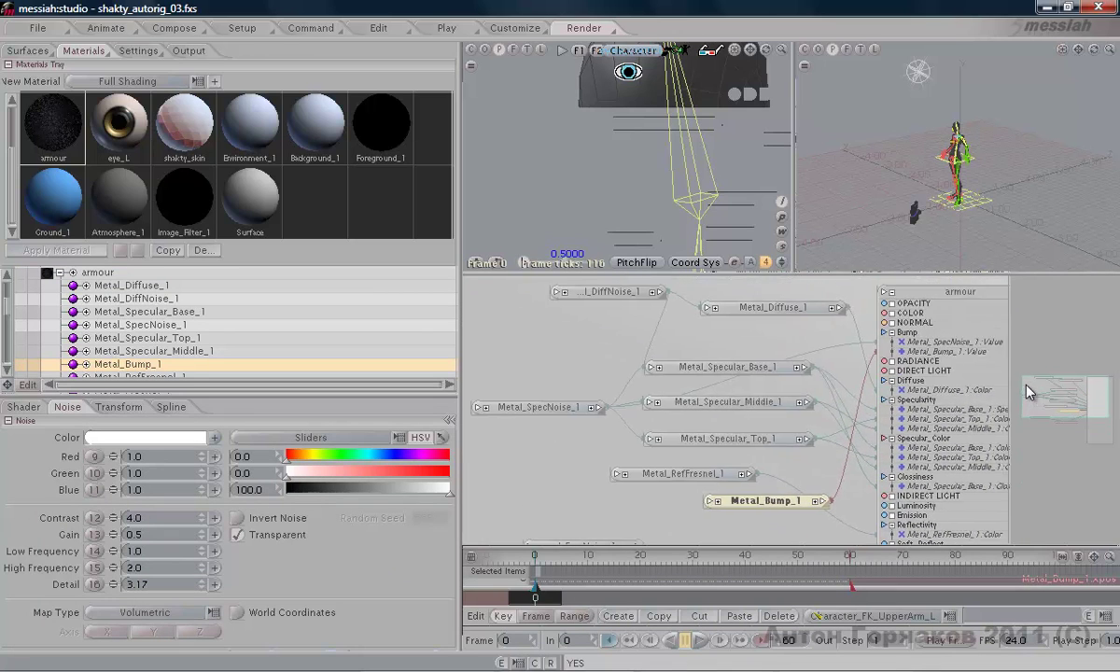
Enlarge the viewports, show the full figure through the camera and render a preview of it
{"action": "left_click_drag", "start_coordinate": [670, 274], "coordinate": [659, 521]}
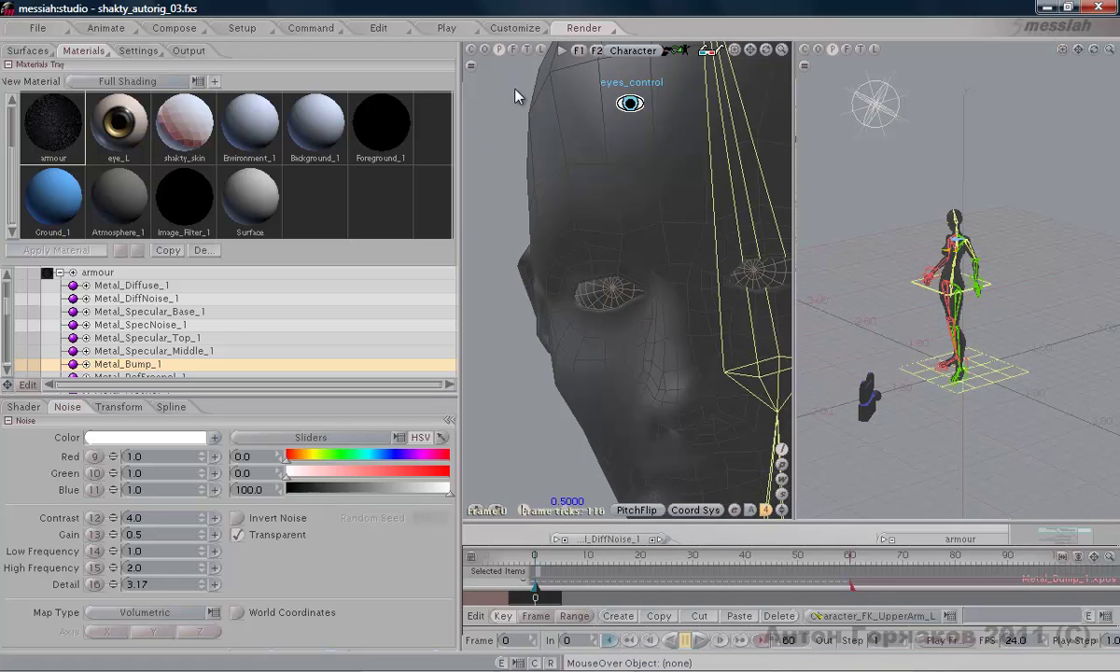
{"action": "left_click", "coordinate": [471, 48]}
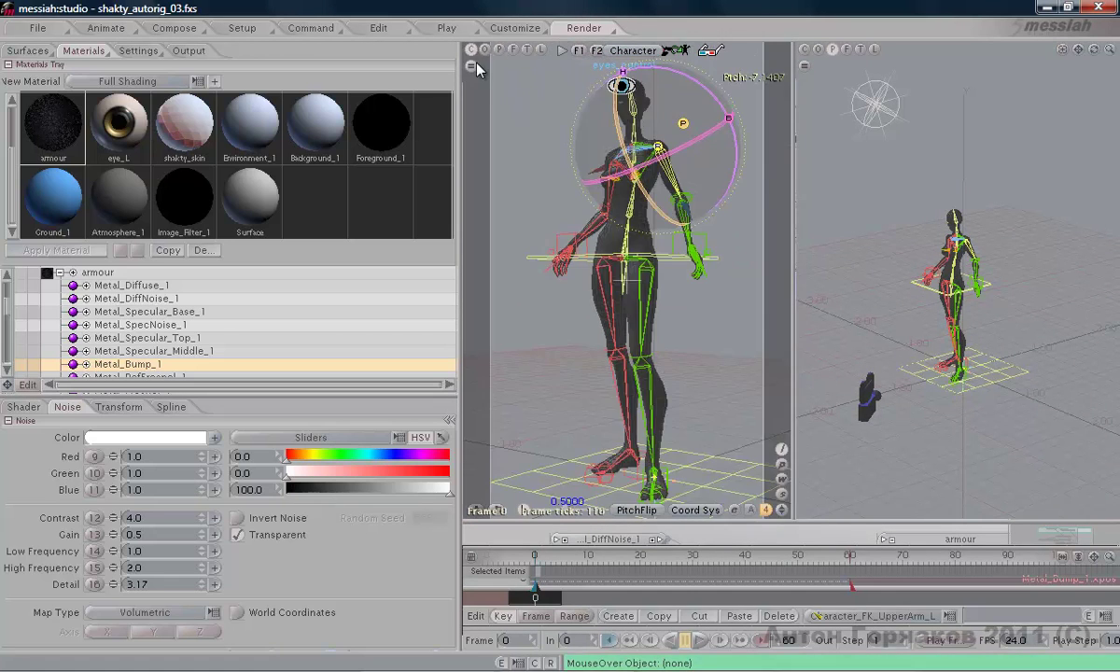
{"action": "left_click", "coordinate": [484, 50]}
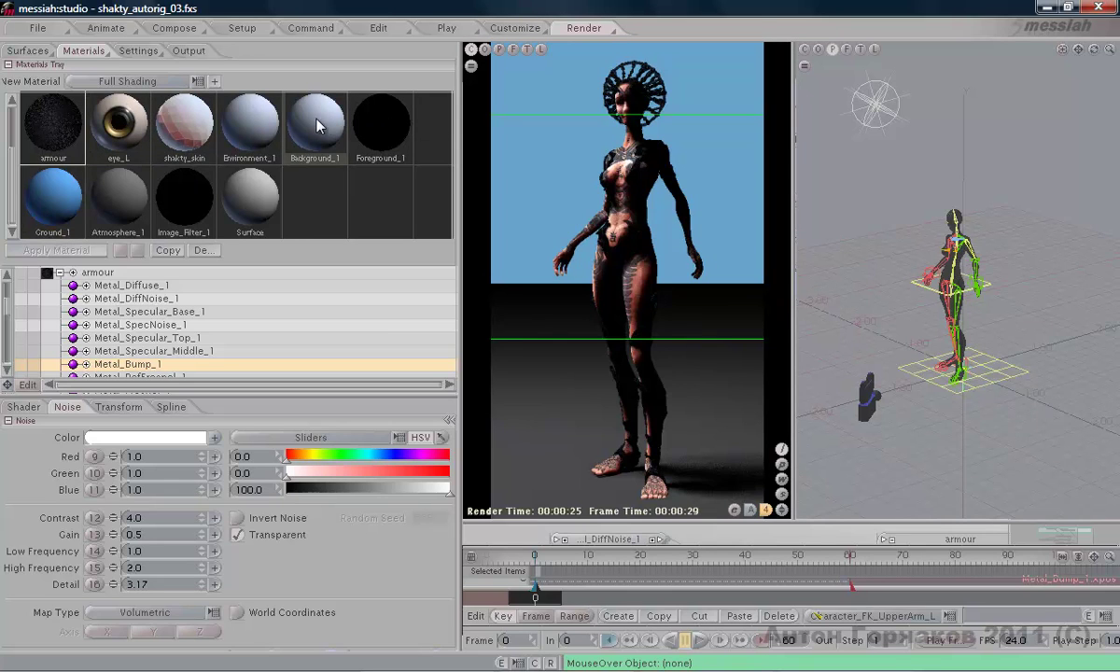
Add a Gradient_&_Fresnel shader to the Environment_1 material's node network
{"action": "left_click", "coordinate": [254, 126]}
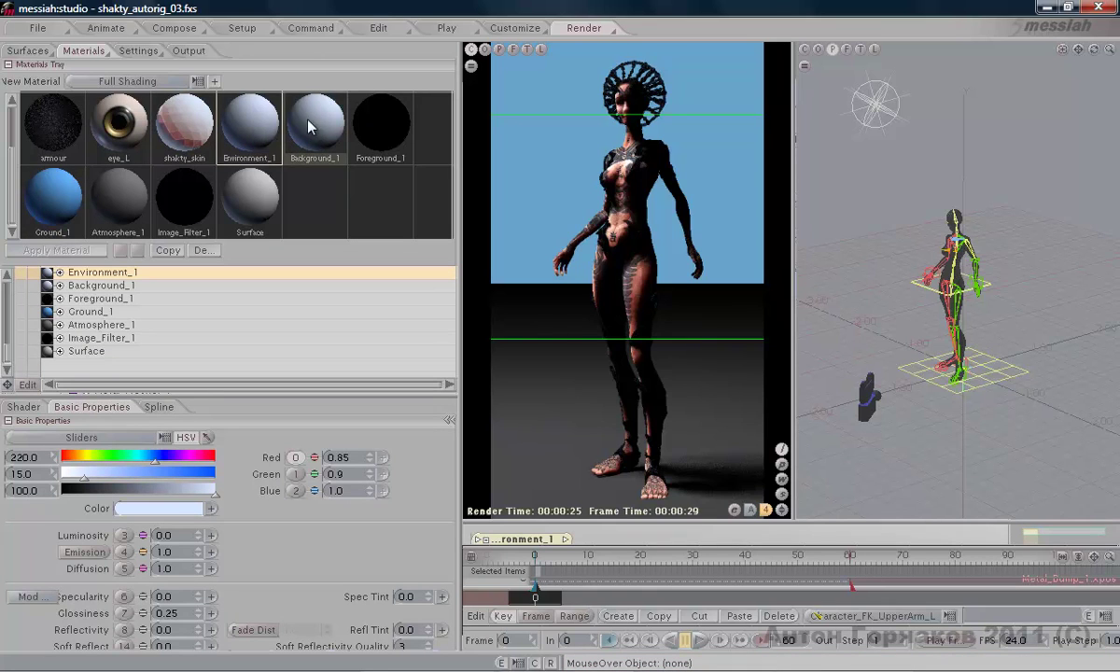
{"action": "left_click", "coordinate": [311, 121]}
{"action": "left_click", "coordinate": [250, 123]}
{"action": "left_click_drag", "start_coordinate": [749, 521], "coordinate": [749, 271]}
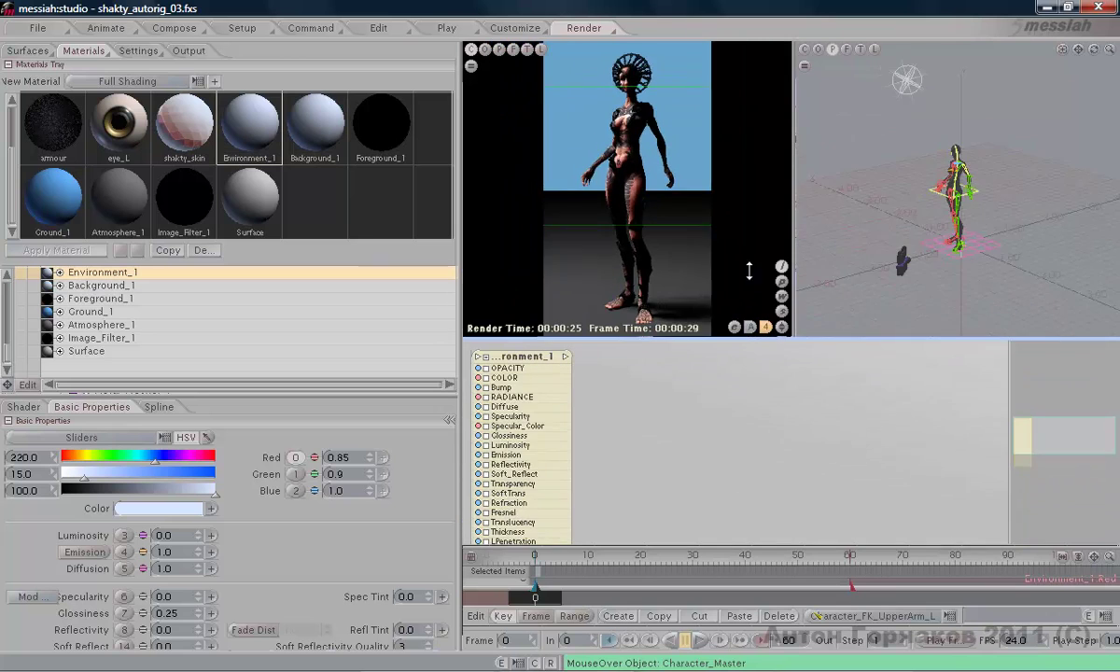
{"action": "left_click_drag", "start_coordinate": [530, 303], "coordinate": [947, 300]}
{"action": "right_click", "coordinate": [519, 326]}
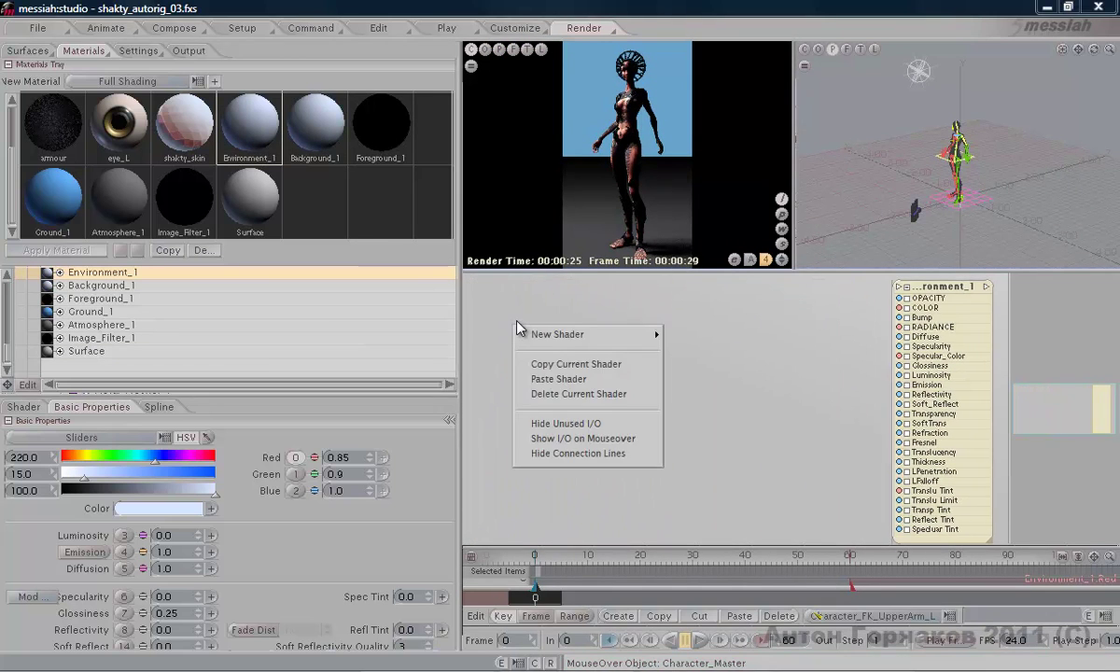
{"action": "mouse_move", "coordinate": [591, 334]}
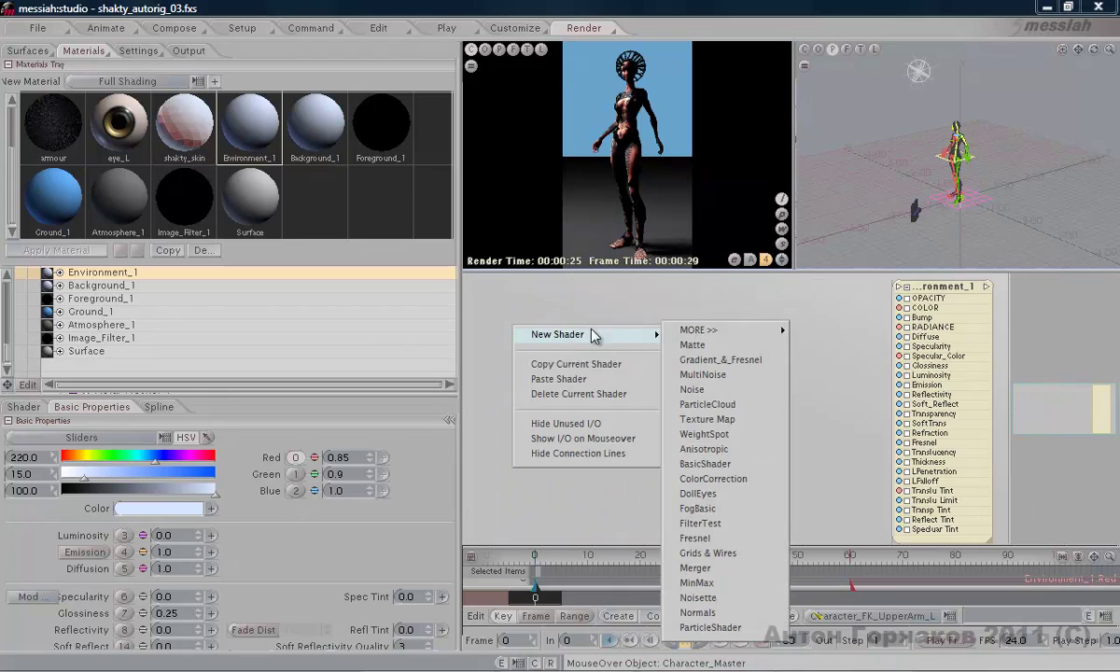
{"action": "left_click", "coordinate": [771, 361]}
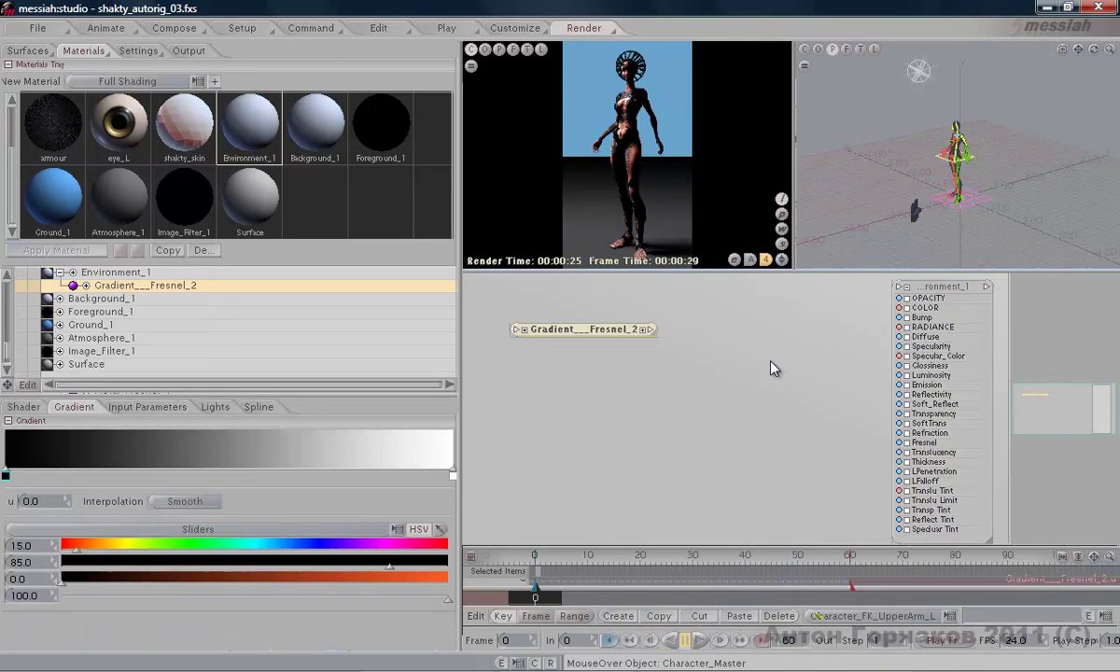
Enable Normal Slope as the new gradient shader's input and connect its Color output to Environment_1's COLOR channel
{"action": "left_click", "coordinate": [533, 330]}
{"action": "left_click", "coordinate": [525, 330]}
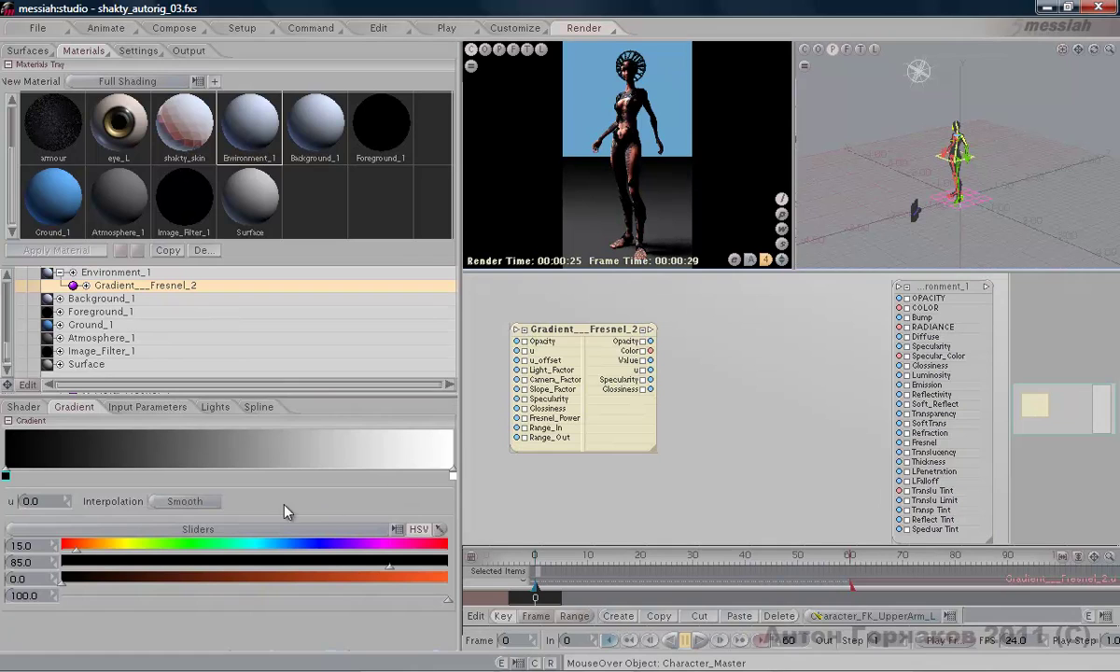
{"action": "left_click", "coordinate": [148, 408]}
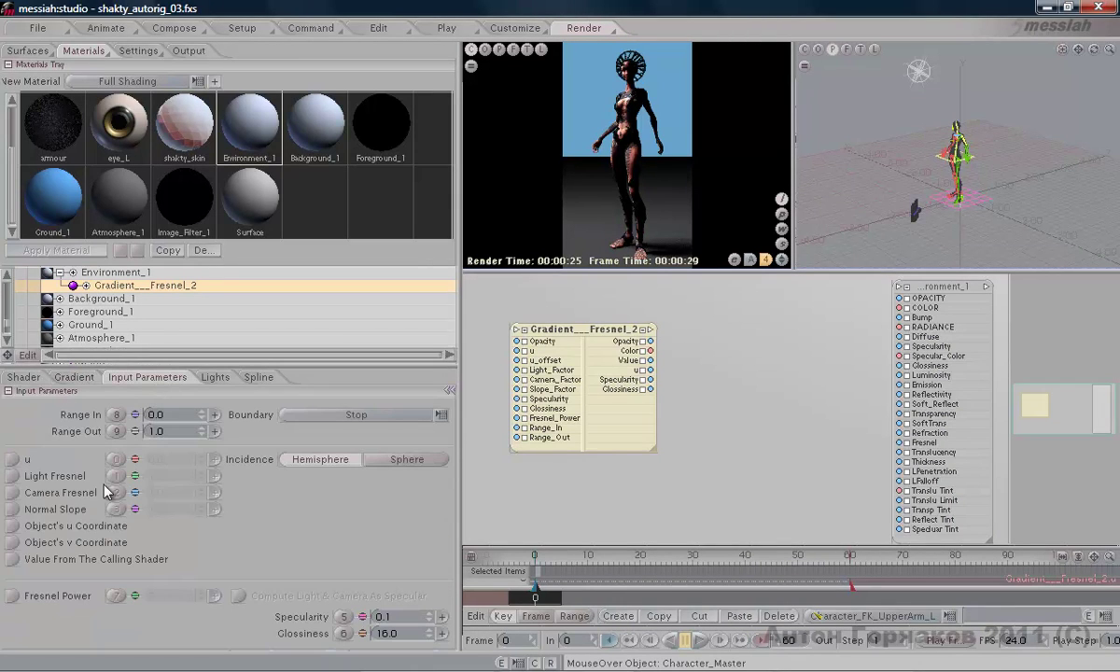
{"action": "left_click", "coordinate": [13, 509]}
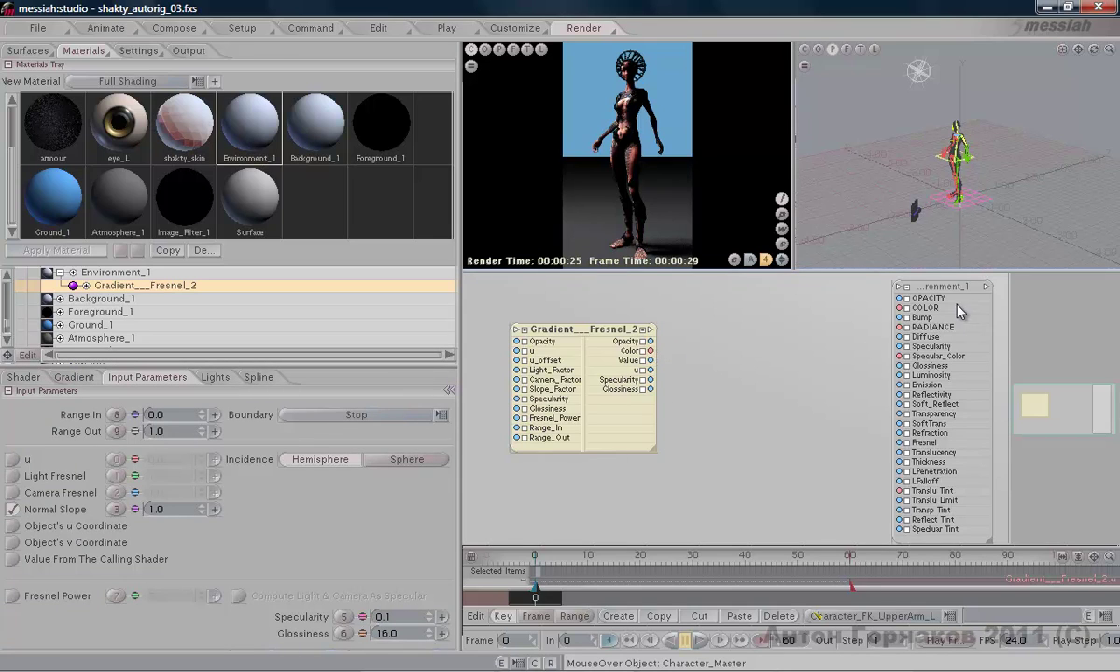
{"action": "left_click_drag", "start_coordinate": [651, 351], "coordinate": [899, 307]}
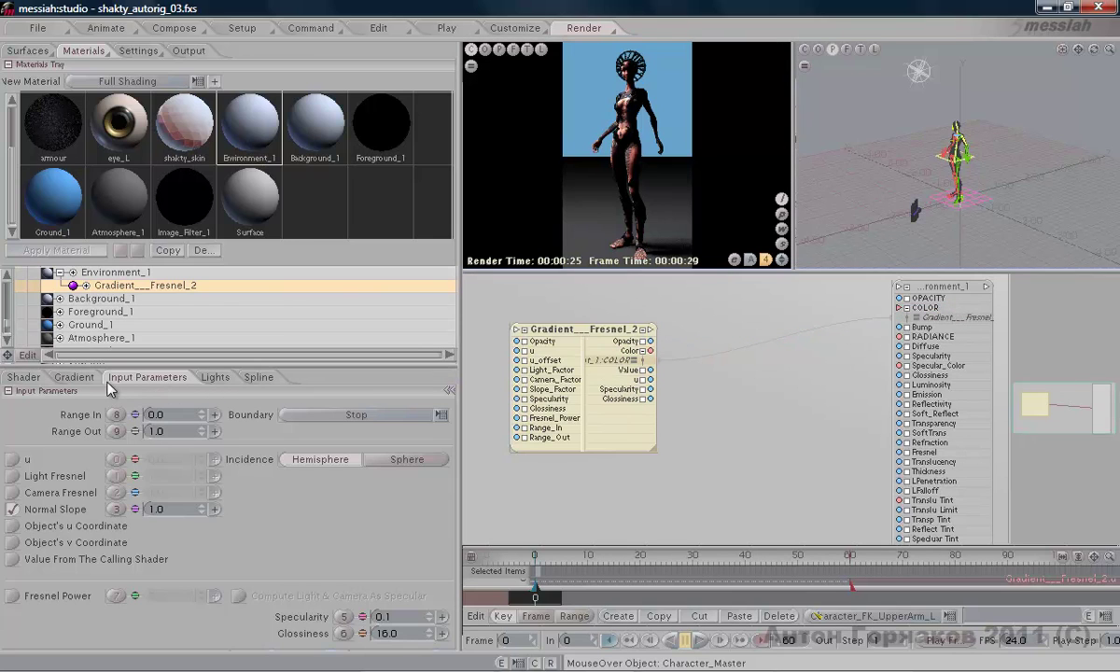
Color the gradient from orange (value 97) at about u 0.14 to blue (saturation 70) at about u 0.95
{"action": "left_click", "coordinate": [75, 377]}
{"action": "left_click_drag", "start_coordinate": [6, 513], "coordinate": [69, 512]}
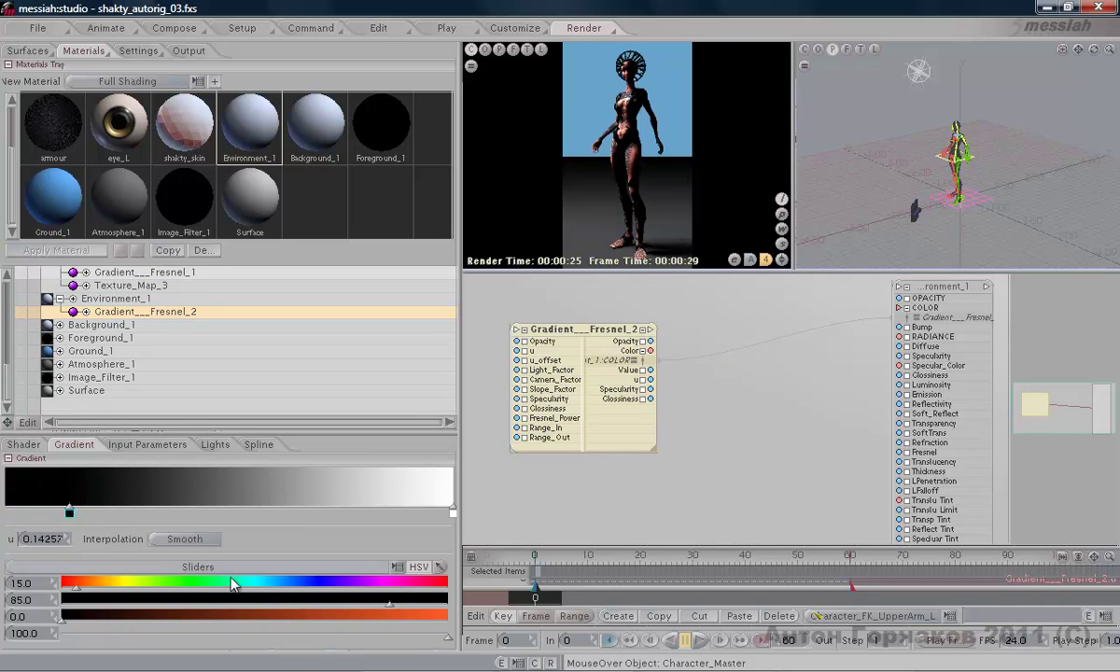
{"action": "left_click_drag", "start_coordinate": [413, 620], "coordinate": [436, 620]}
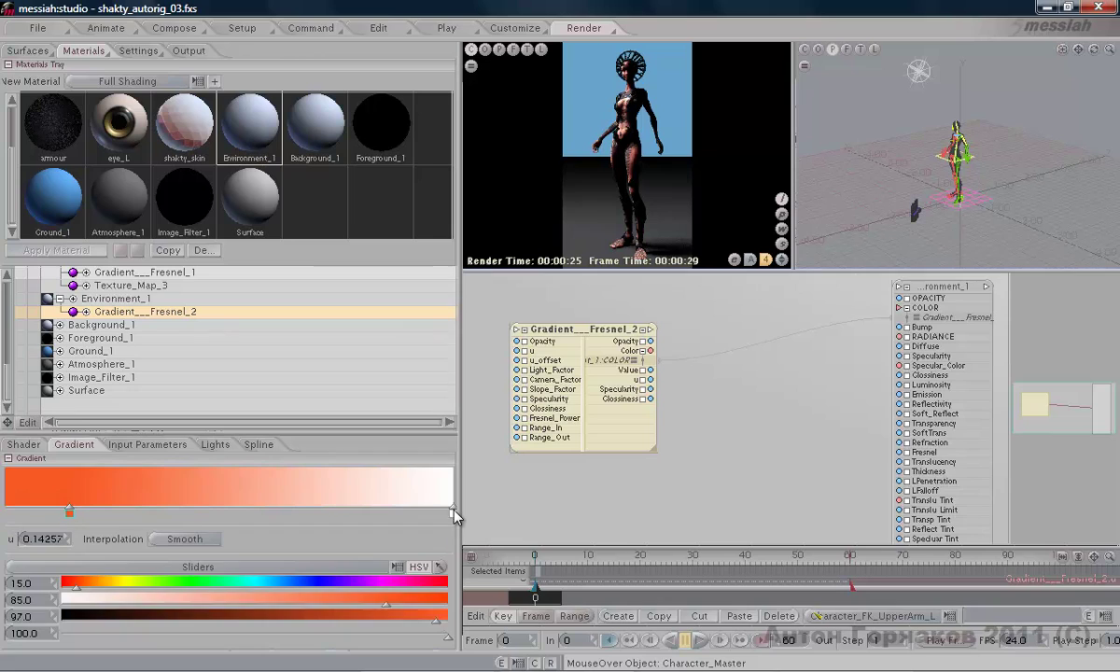
{"action": "left_click_drag", "start_coordinate": [453, 512], "coordinate": [429, 512]}
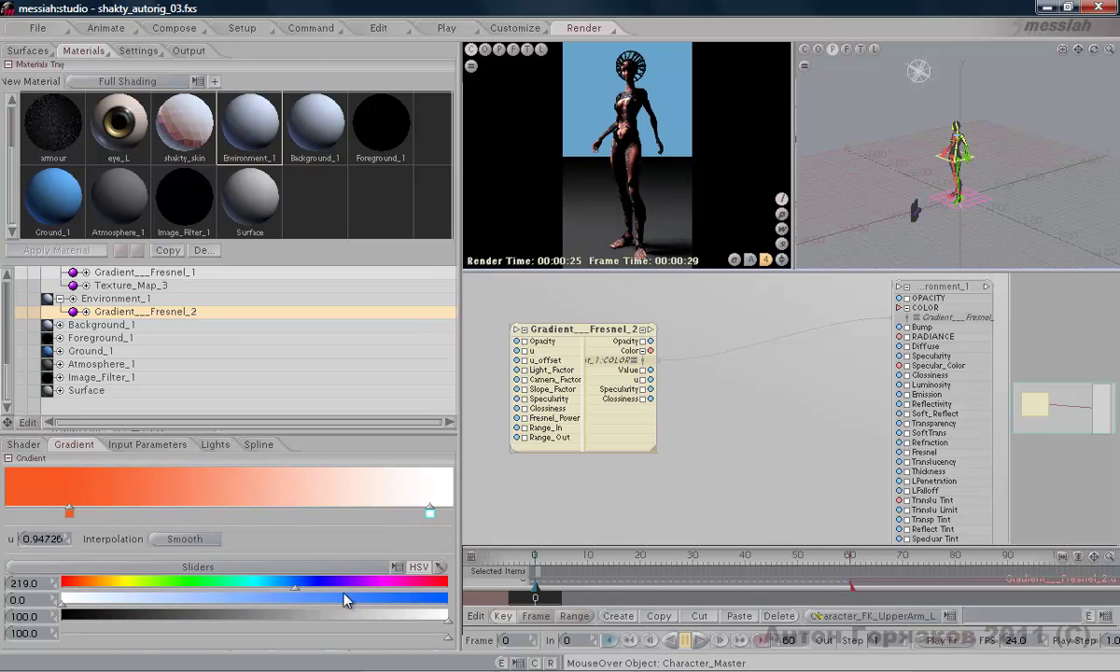
{"action": "left_click_drag", "start_coordinate": [155, 603], "coordinate": [333, 600]}
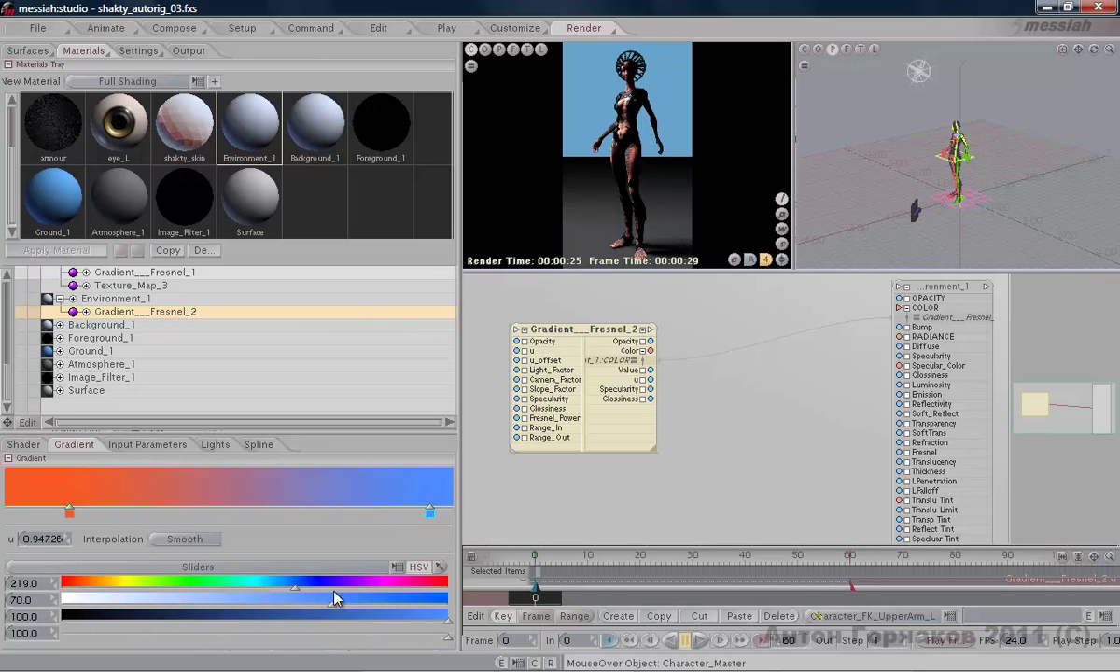
Tighten the Environment_1 gradient's blend by moving the orange key to about u 0.34 and the blue key to just past the middle
{"action": "left_click_drag", "start_coordinate": [429, 511], "coordinate": [285, 509]}
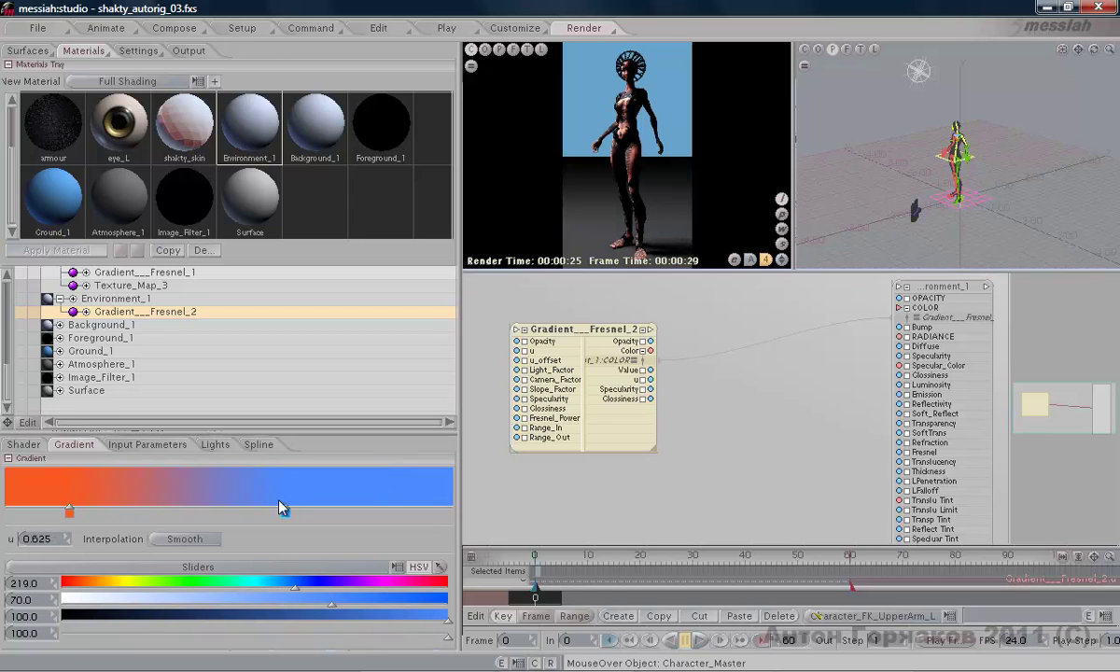
{"action": "left_click_drag", "start_coordinate": [69, 512], "coordinate": [171, 512]}
{"action": "left_click_drag", "start_coordinate": [285, 511], "coordinate": [279, 512]}
{"action": "left_click_drag", "start_coordinate": [171, 511], "coordinate": [158, 512]}
{"action": "left_click_drag", "start_coordinate": [513, 270], "coordinate": [539, 354]}
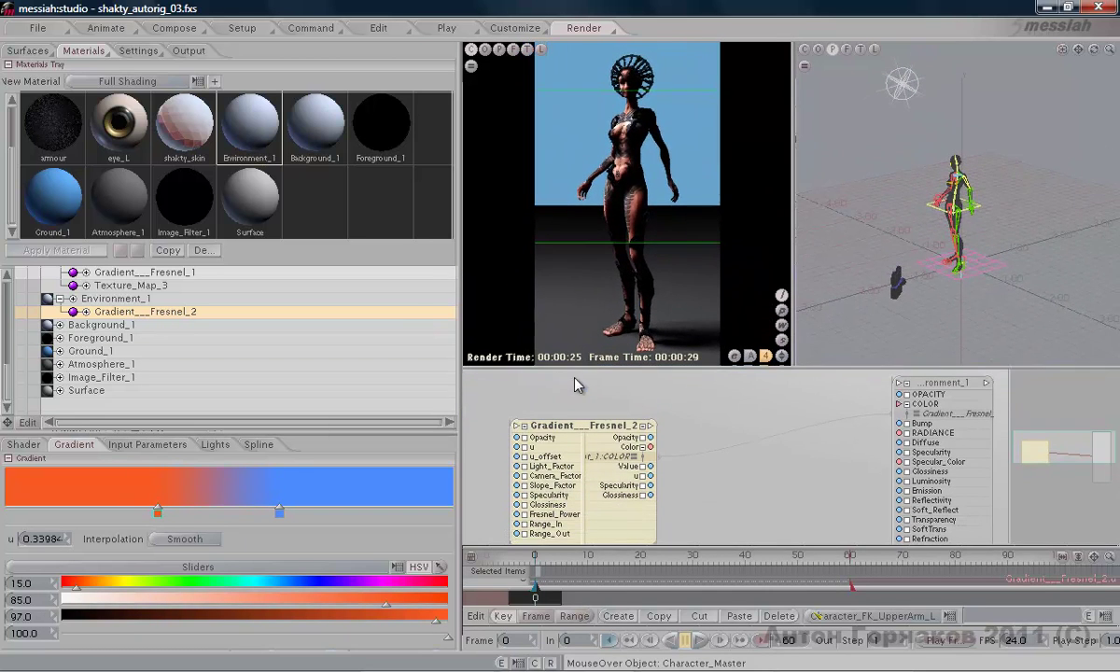
Copy the Environment_1 material and paste it onto Background_1
{"action": "right_click", "coordinate": [265, 130]}
{"action": "left_click", "coordinate": [283, 155]}
{"action": "right_click", "coordinate": [323, 128]}
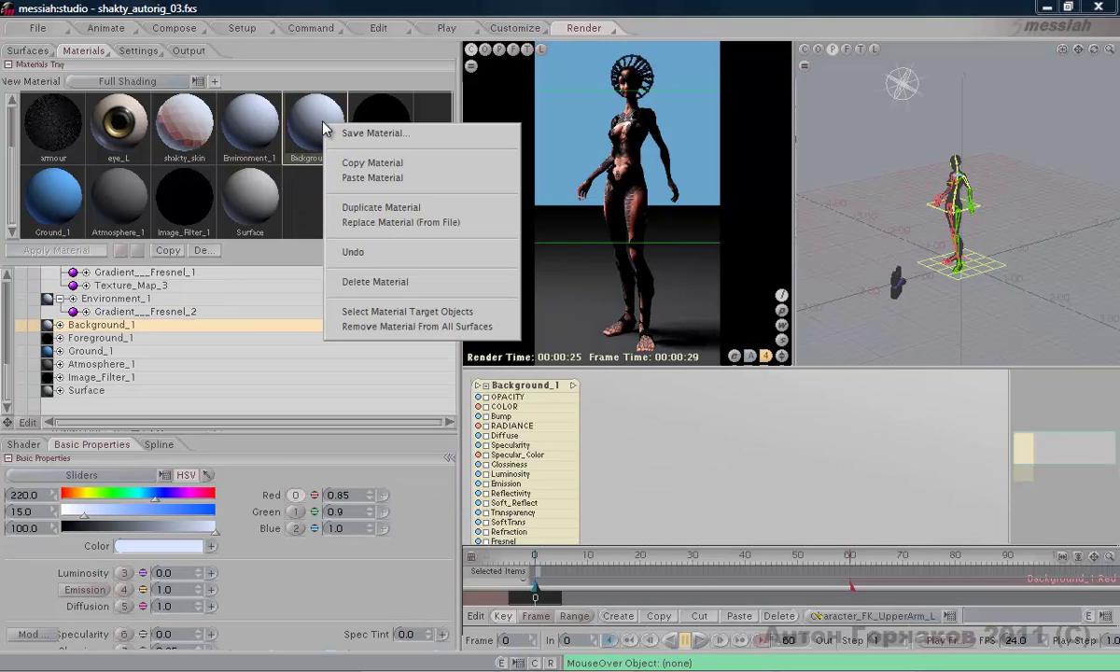
{"action": "left_click", "coordinate": [372, 177]}
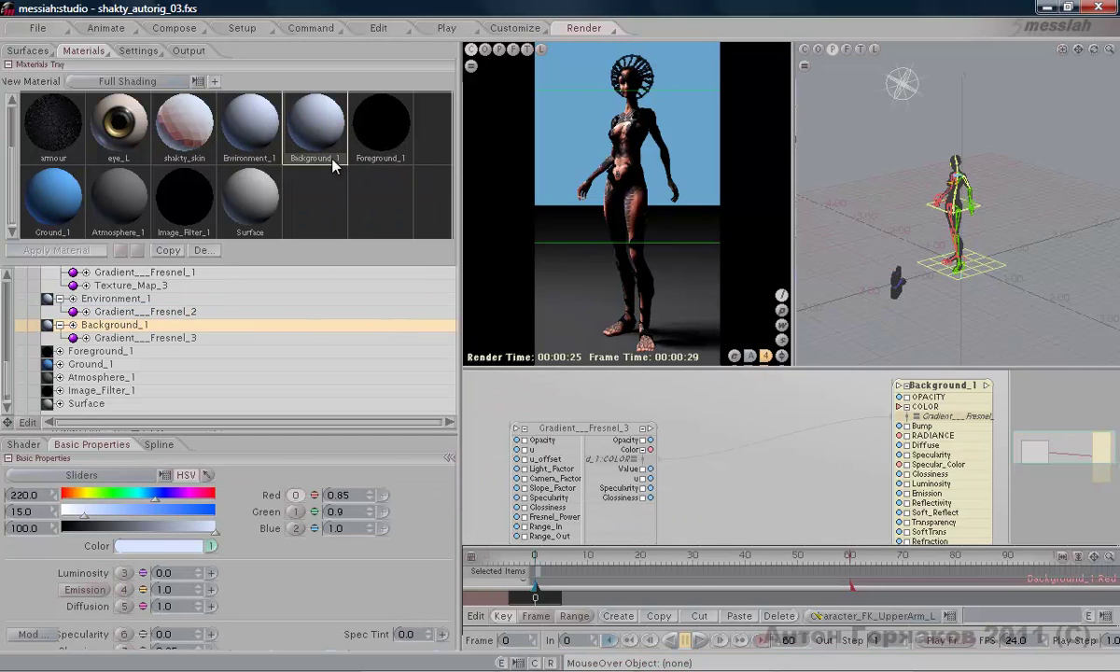
{"action": "left_click", "coordinate": [250, 130]}
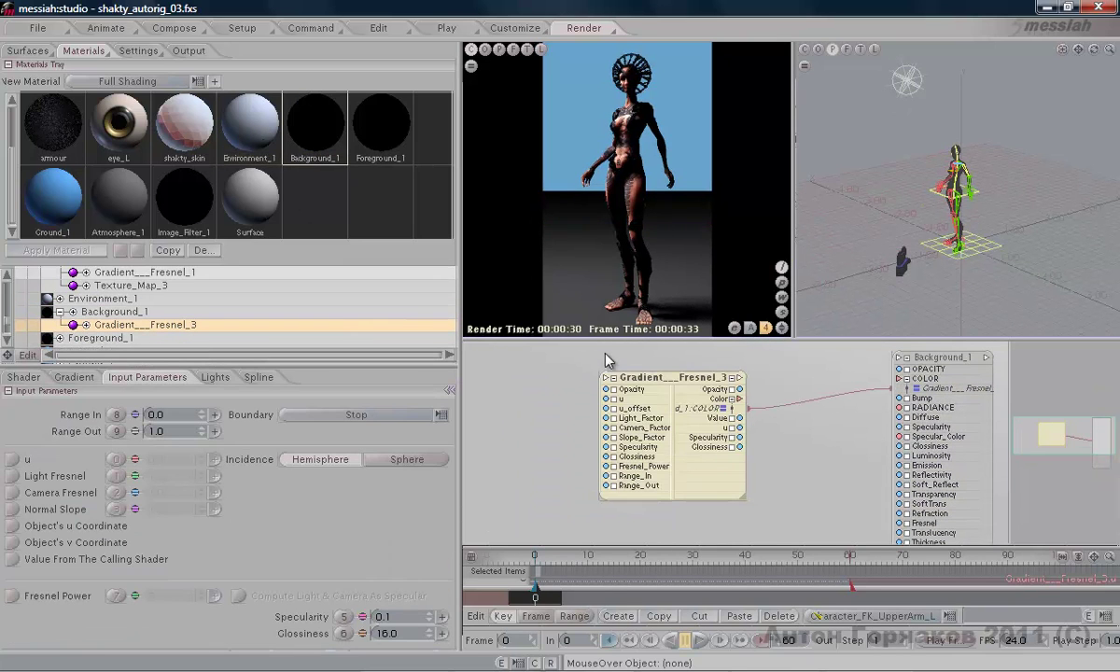
Enable Normal Slope as the input of the gradient shader feeding Background_1's COLOR channel
{"action": "left_click_drag", "start_coordinate": [632, 342], "coordinate": [598, 338]}
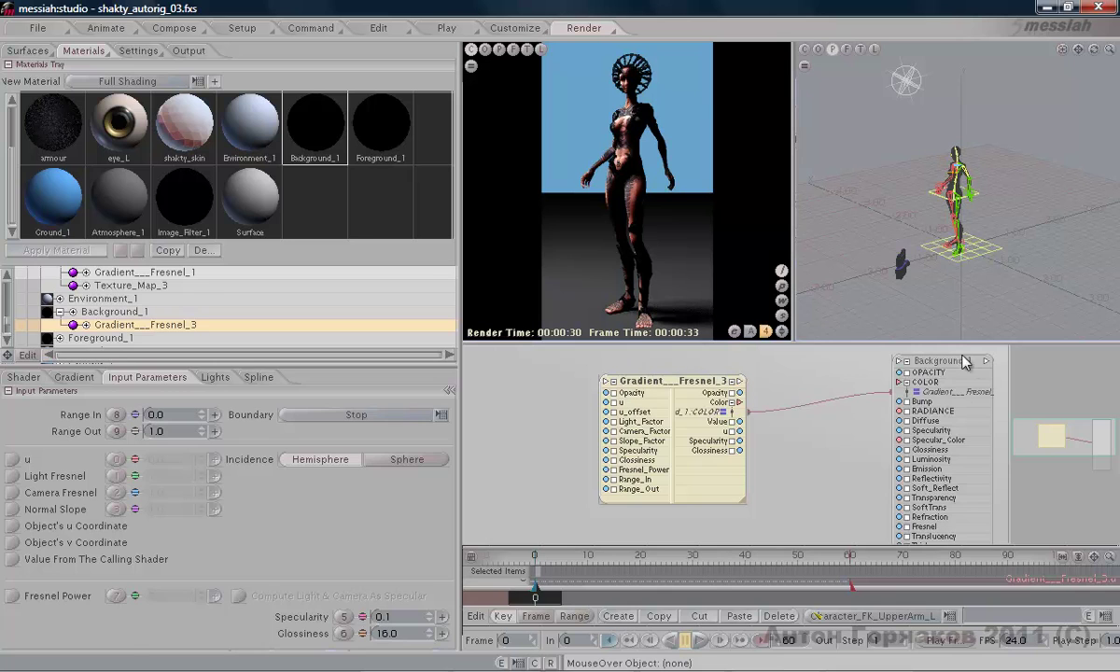
{"action": "left_click", "coordinate": [899, 344]}
{"action": "scroll", "coordinate": [952, 368], "scroll_direction": "up", "scroll_amount": 2}
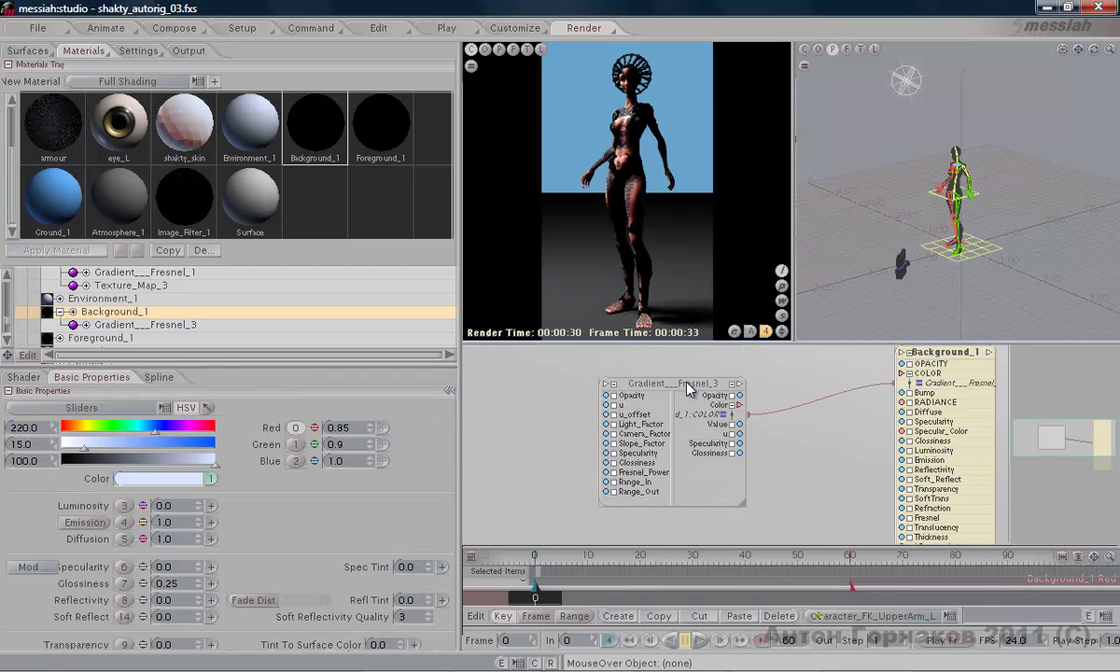
{"action": "left_click_drag", "start_coordinate": [688, 388], "coordinate": [684, 388]}
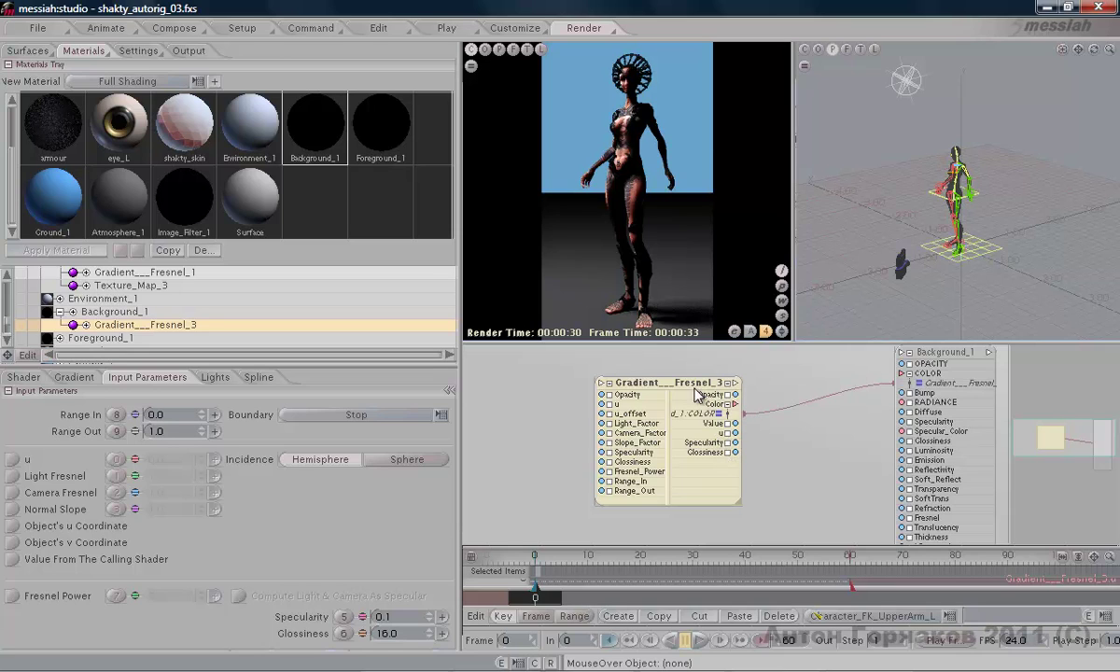
{"action": "left_click", "coordinate": [12, 510]}
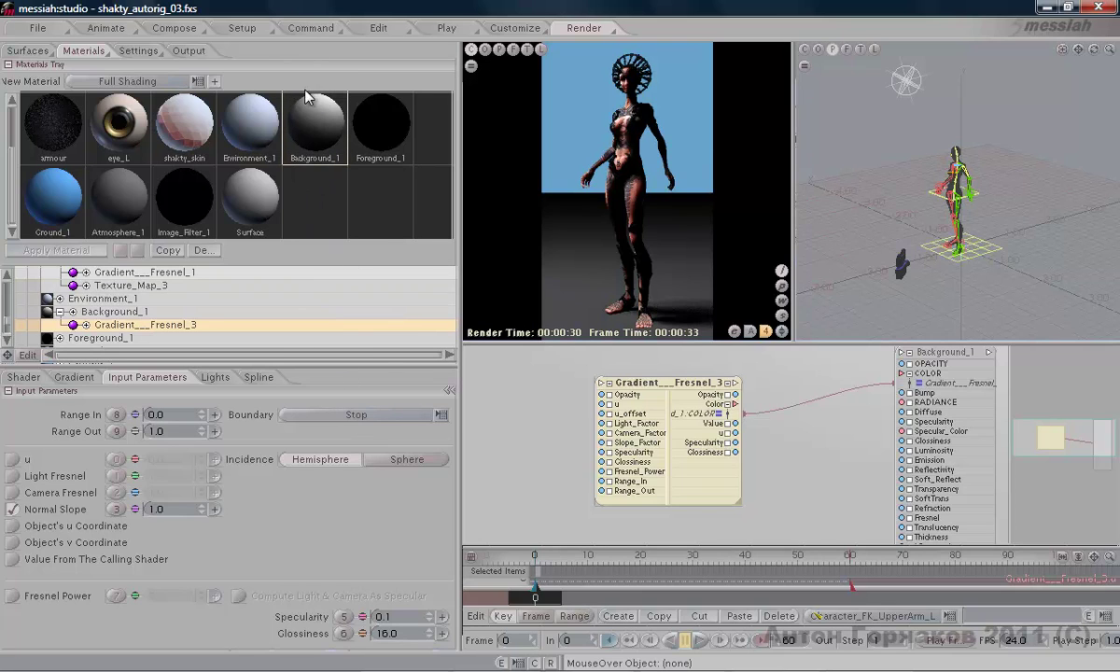
{"action": "left_click_drag", "start_coordinate": [679, 386], "coordinate": [670, 381]}
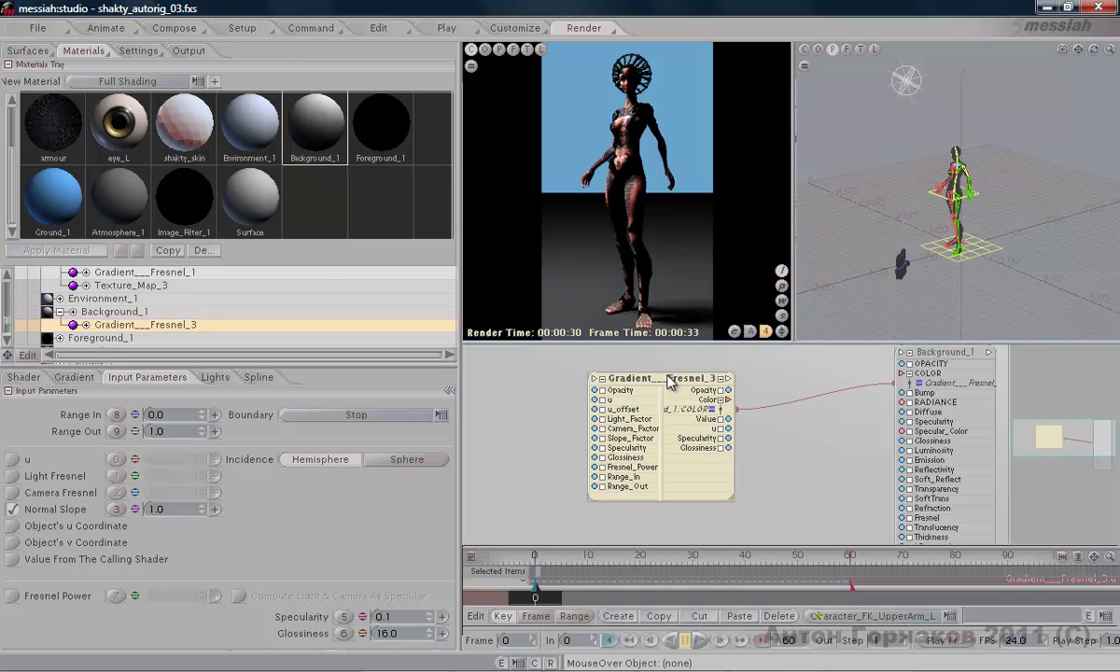
Move the Background_1 gradient's black key to about u 0.33 and its white key to about u 0.6
{"action": "left_click", "coordinate": [80, 375]}
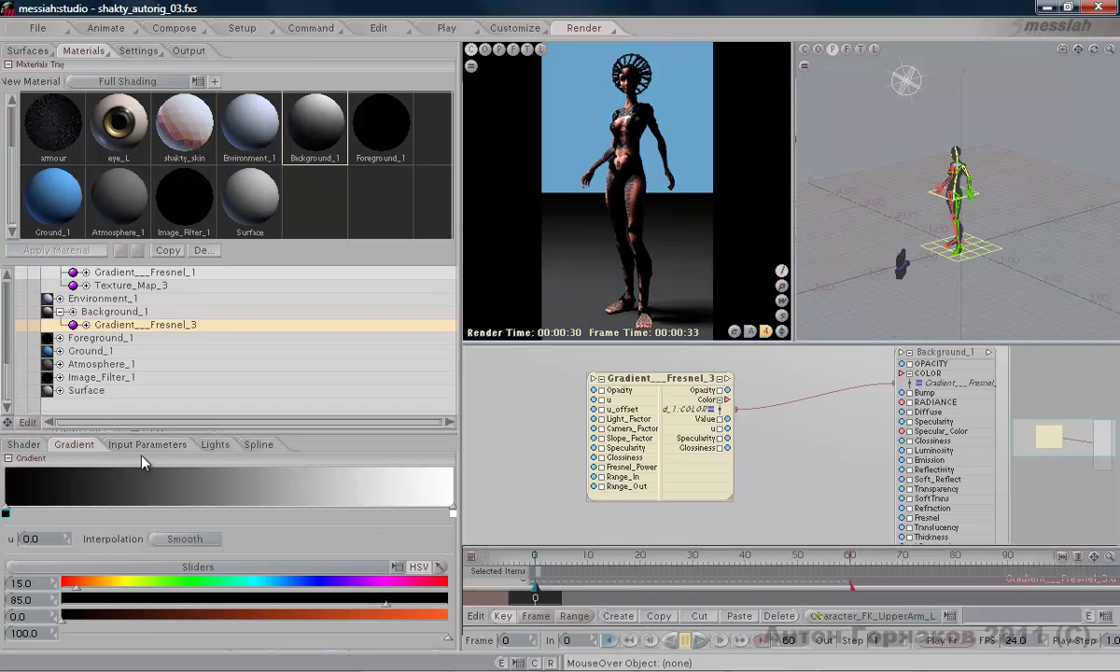
{"action": "left_click_drag", "start_coordinate": [6, 513], "coordinate": [177, 513]}
{"action": "left_click", "coordinate": [449, 514]}
{"action": "left_click_drag", "start_coordinate": [449, 514], "coordinate": [233, 513]}
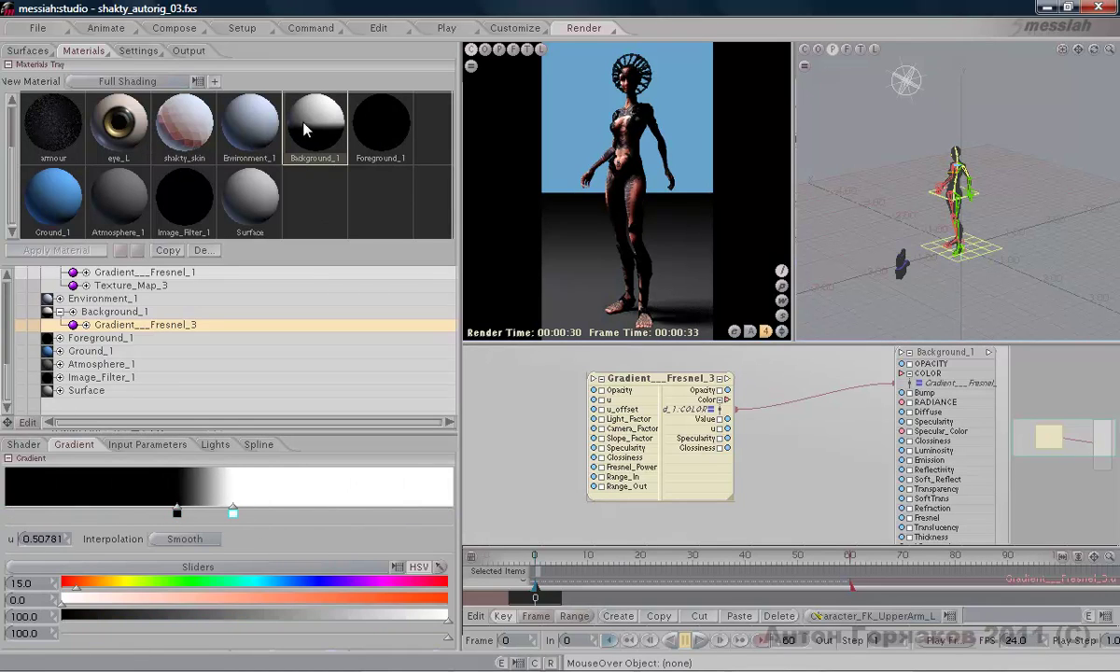
{"action": "left_click_drag", "start_coordinate": [202, 509], "coordinate": [275, 511]}
{"action": "left_click_drag", "start_coordinate": [202, 512], "coordinate": [151, 512]}
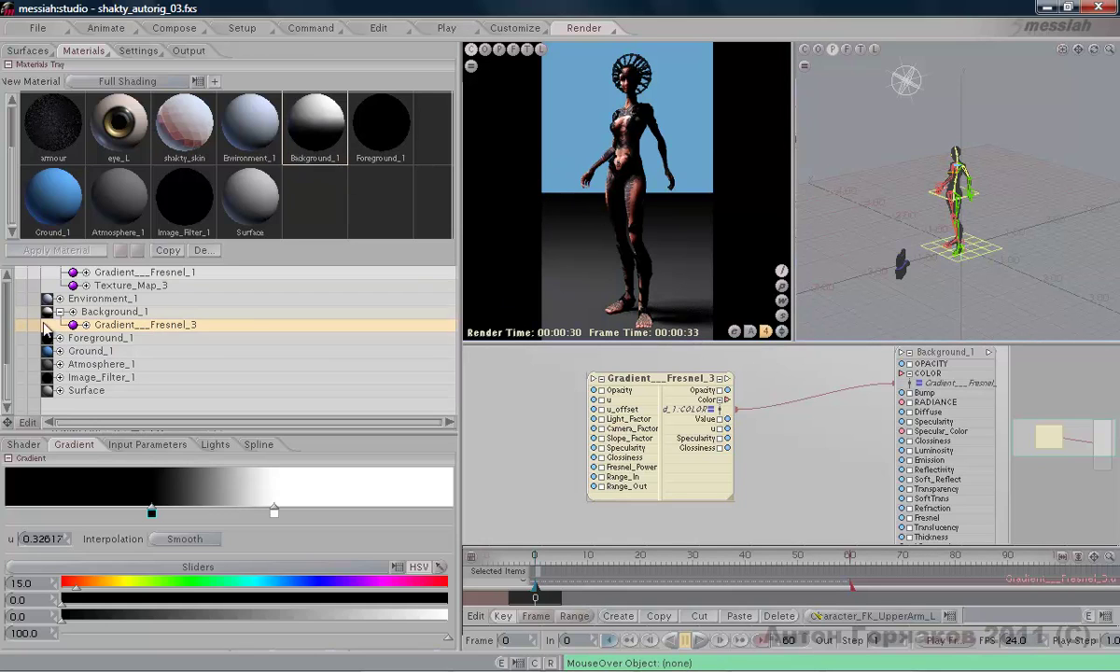
Disable the camera's Ground surface in the scene's surface list
{"action": "left_click", "coordinate": [36, 51]}
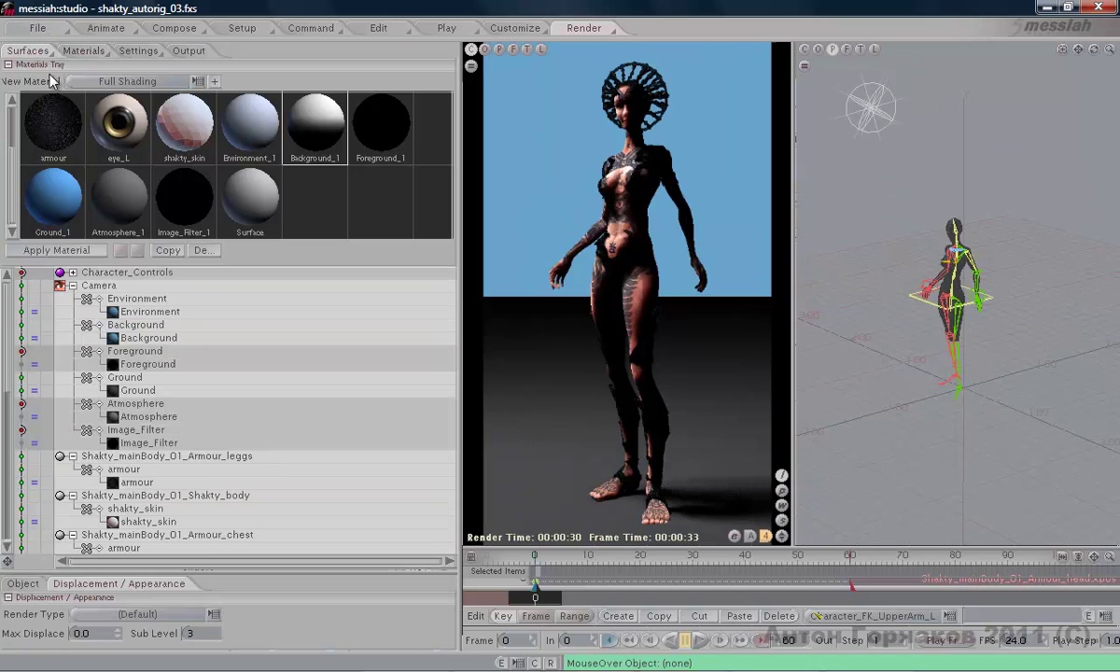
{"action": "scroll", "coordinate": [5, 343], "scroll_direction": "down", "scroll_amount": 1}
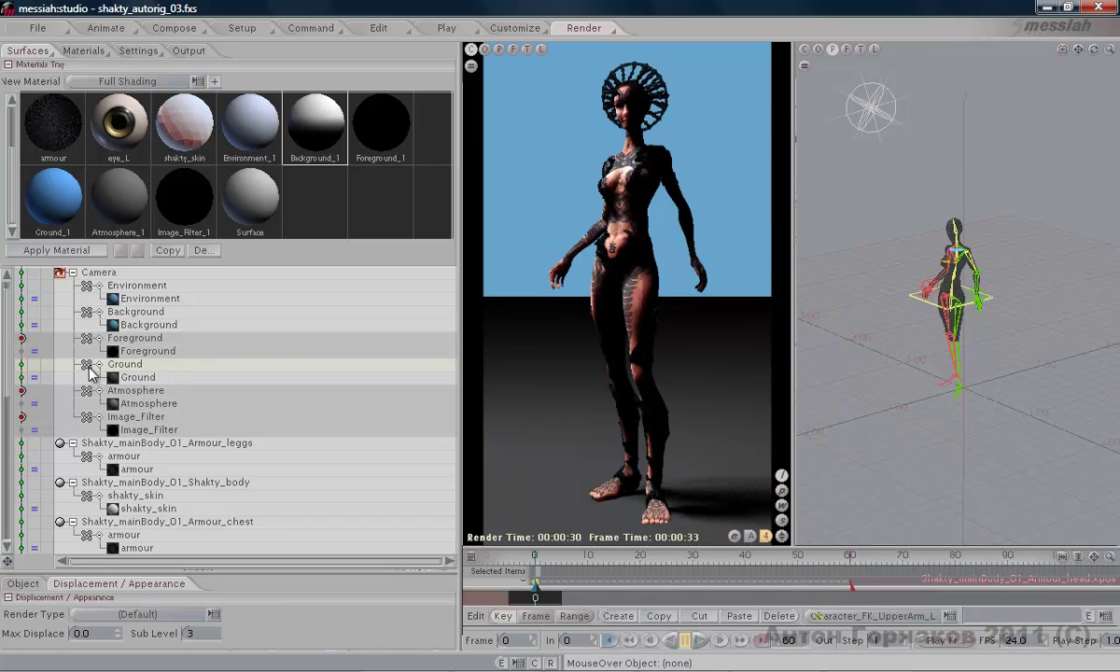
{"action": "left_click", "coordinate": [21, 364]}
{"action": "scroll", "coordinate": [8, 388], "scroll_direction": "up", "scroll_amount": 1}
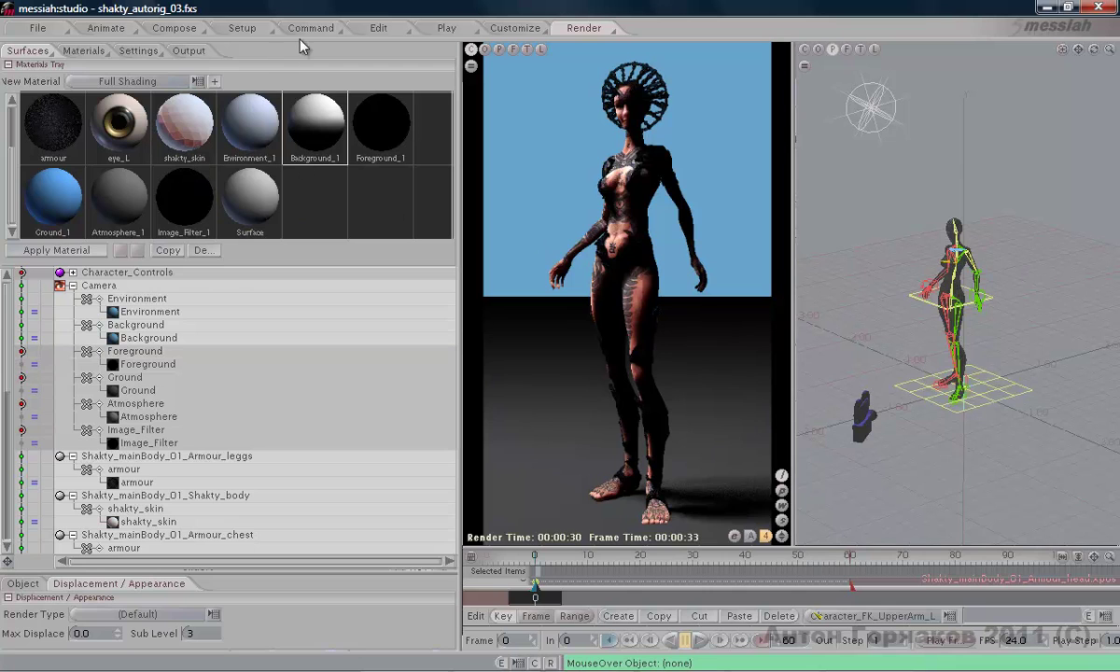
Shift the Background_1 gradient's black key near the start and add a brown key (hue 42, saturation 30, value about 49) at about u 0.42
{"action": "left_click", "coordinate": [85, 50]}
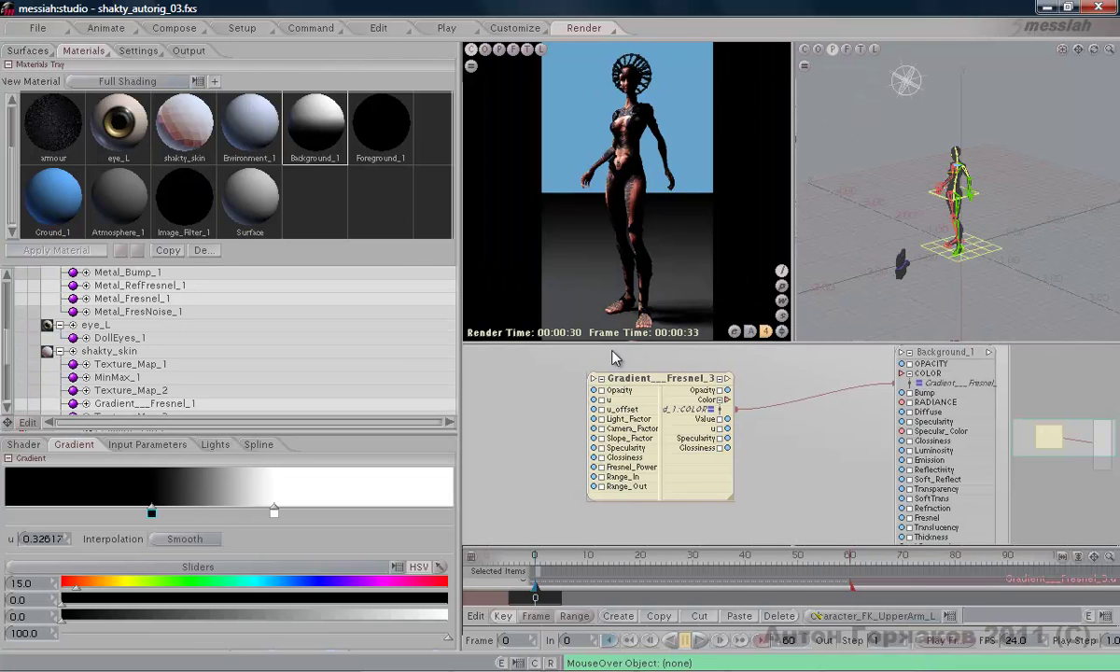
{"action": "left_click_drag", "start_coordinate": [613, 347], "coordinate": [613, 350]}
{"action": "left_click_drag", "start_coordinate": [151, 514], "coordinate": [18, 515]}
{"action": "left_click_drag", "start_coordinate": [141, 513], "coordinate": [192, 513]}
{"action": "left_click_drag", "start_coordinate": [125, 586], "coordinate": [105, 588]}
{"action": "left_click", "coordinate": [177, 602]}
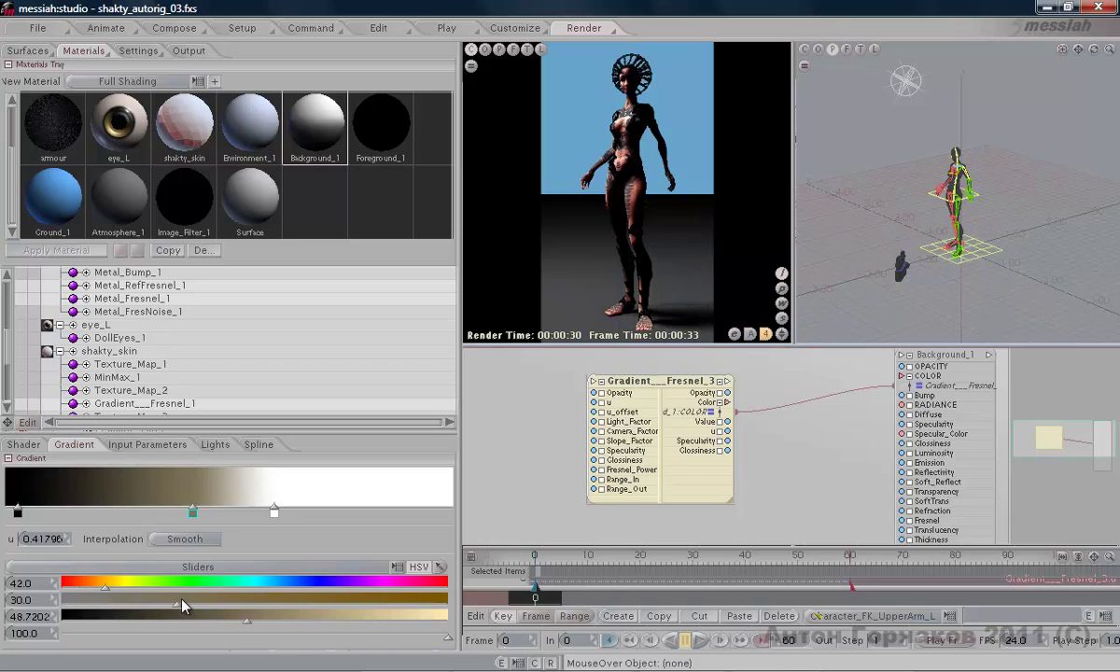
{"action": "left_click_drag", "start_coordinate": [192, 511], "coordinate": [190, 512]}
Tint the white key pale blue (hue 211, saturation 18) and add a dark blue key (hue 219, saturation 75, value 56) at u 1.0
{"action": "left_click", "coordinate": [275, 510]}
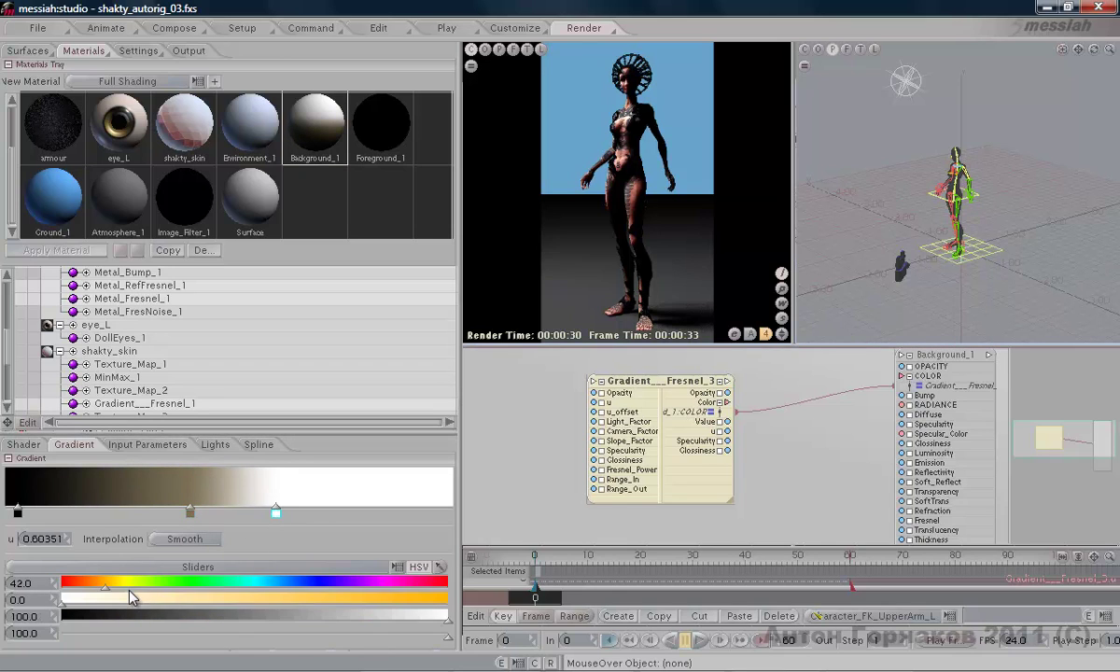
{"action": "left_click", "coordinate": [275, 588]}
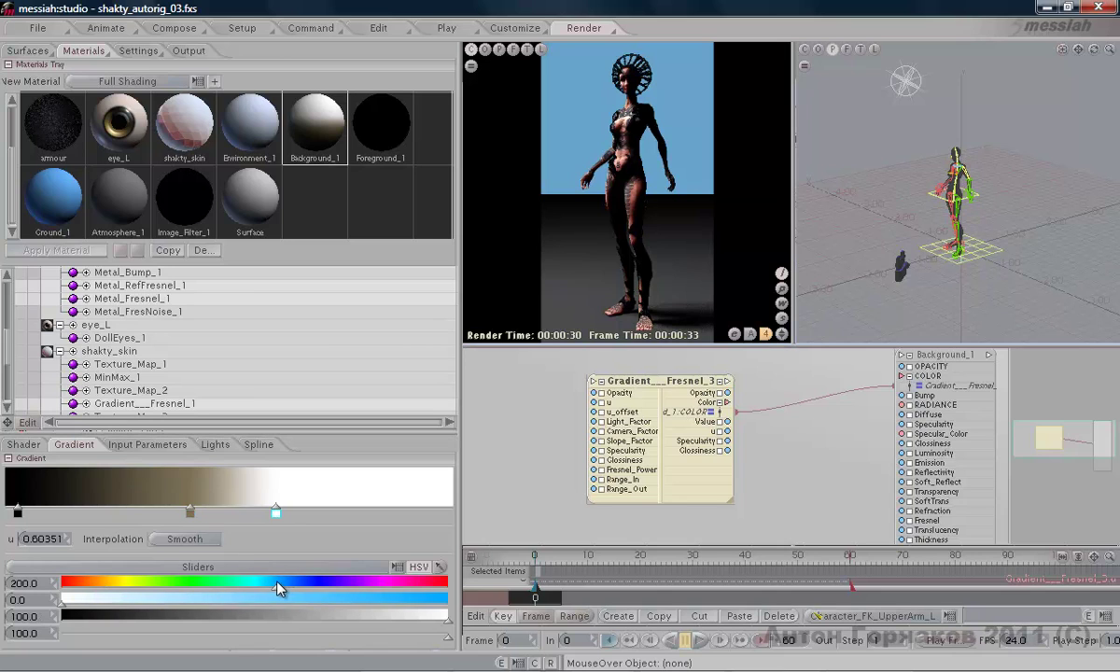
{"action": "left_click_drag", "start_coordinate": [122, 602], "coordinate": [134, 605]}
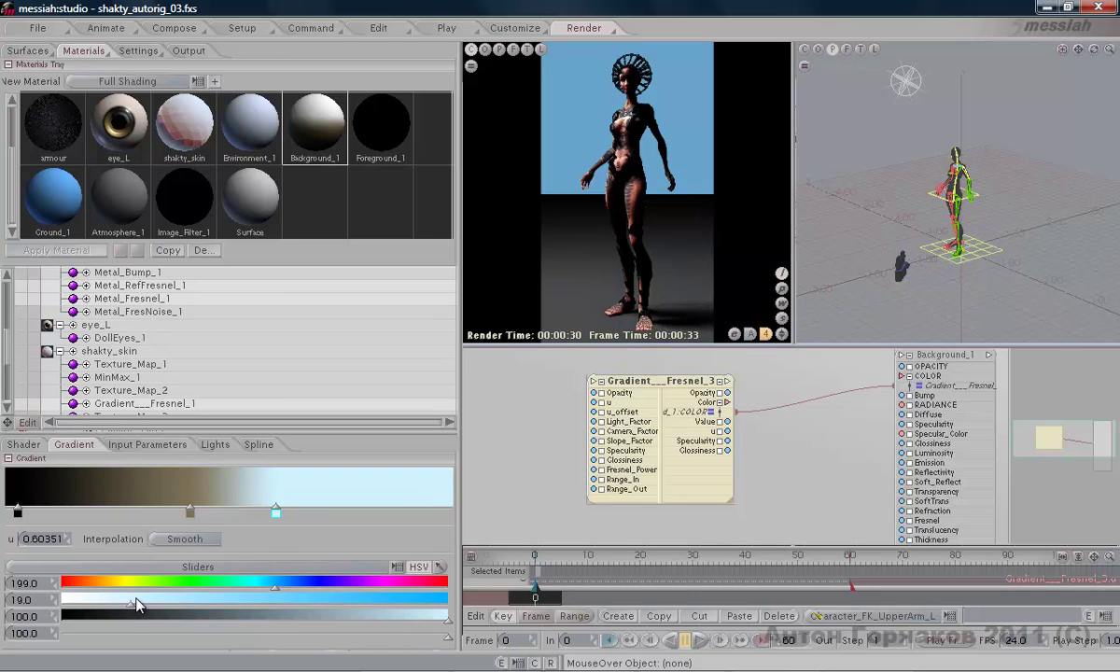
{"action": "left_click", "coordinate": [288, 586]}
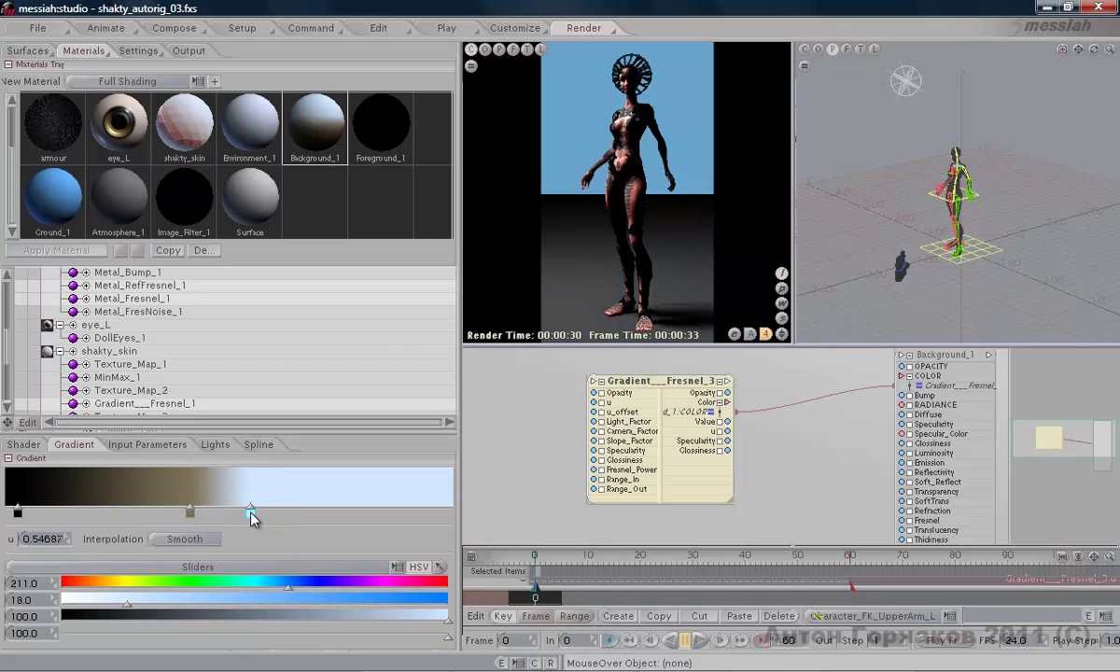
{"action": "left_click", "coordinate": [444, 512]}
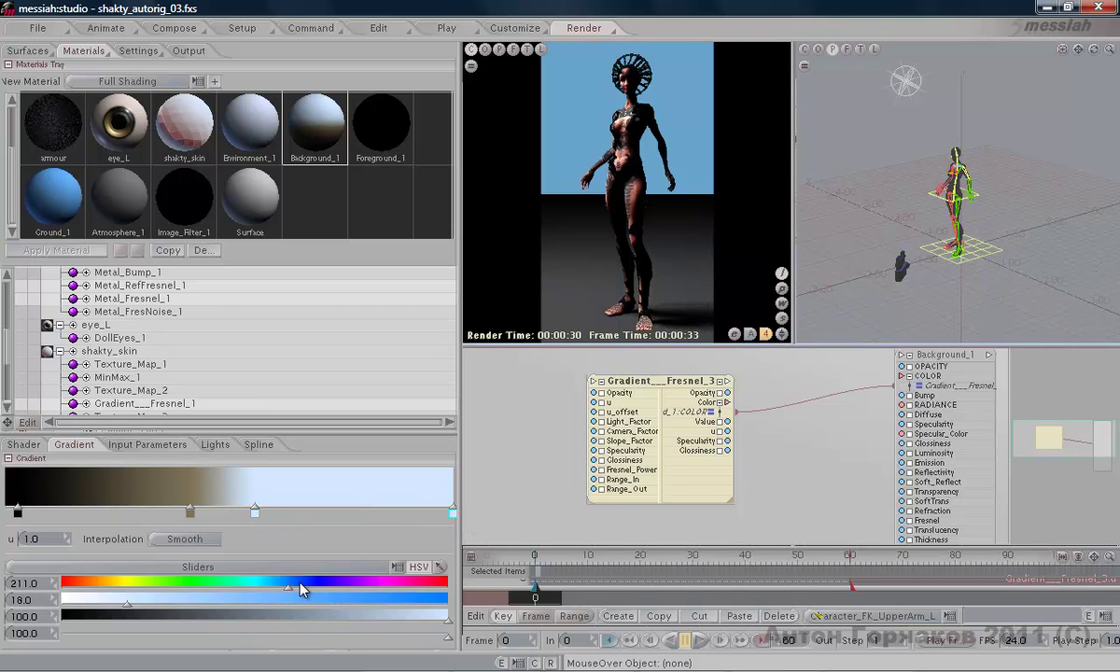
{"action": "mouse_move", "coordinate": [345, 603]}
{"action": "left_mouse_down"}
{"action": "mouse_move", "coordinate": [443, 605]}
{"action": "mouse_move", "coordinate": [342, 602]}
{"action": "mouse_move", "coordinate": [352, 605]}
{"action": "mouse_move", "coordinate": [295, 625]}
{"action": "mouse_move", "coordinate": [269, 621]}
{"action": "left_mouse_up"}
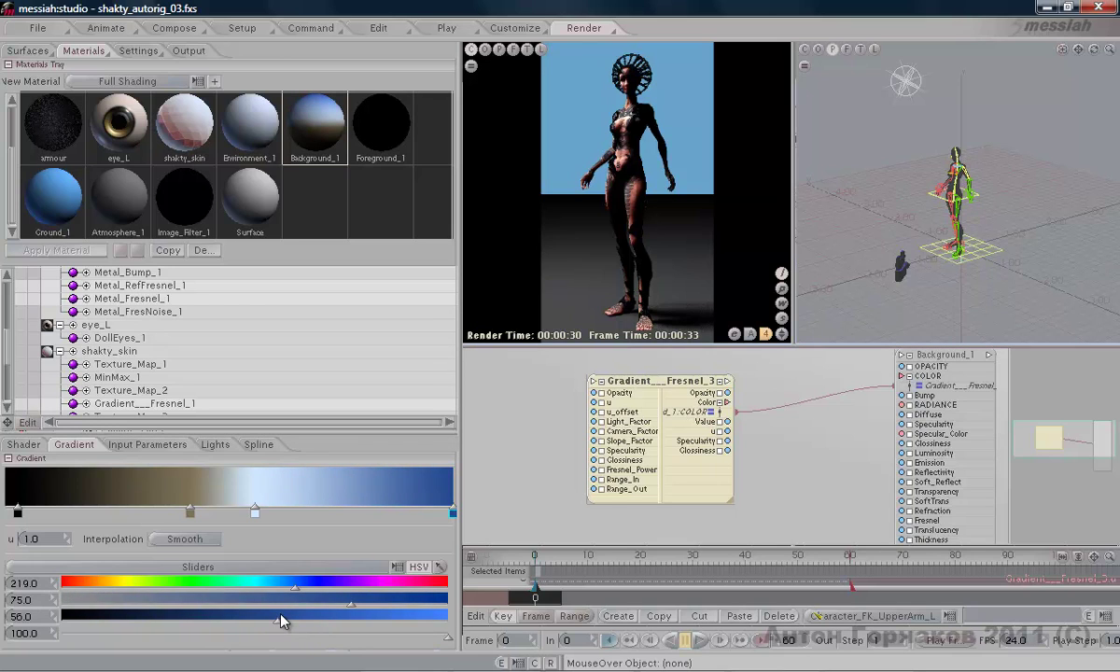
Add a violet key (hue 253, value 83) at about u 0.79 and change the end key's hue to 231
{"action": "left_click", "coordinate": [372, 513]}
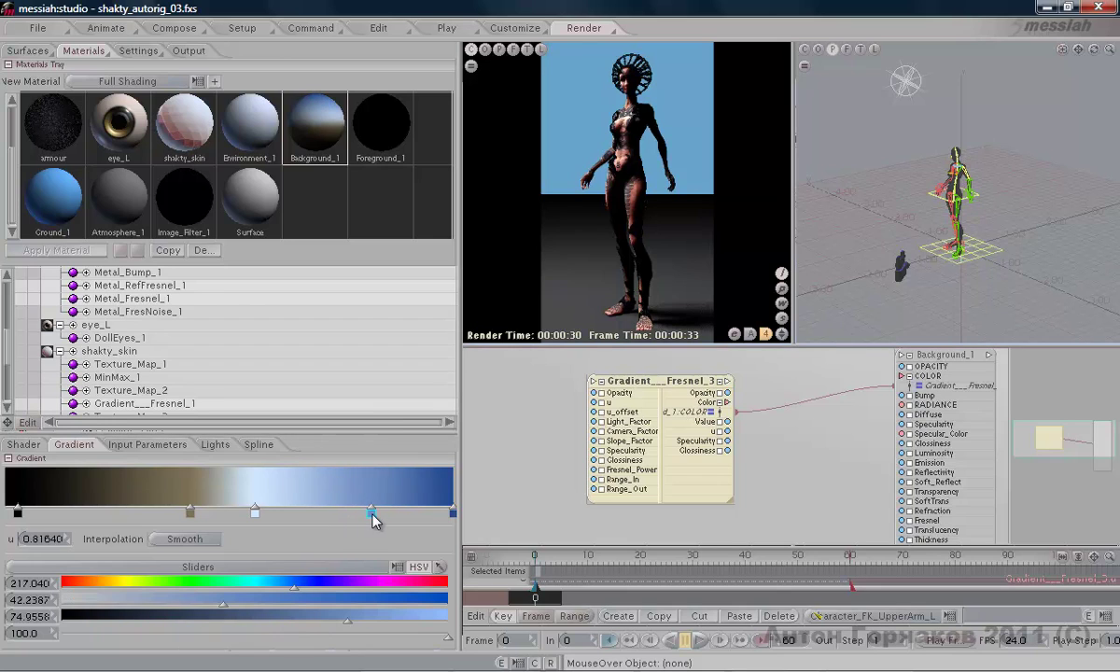
{"action": "left_click_drag", "start_coordinate": [362, 520], "coordinate": [363, 519]}
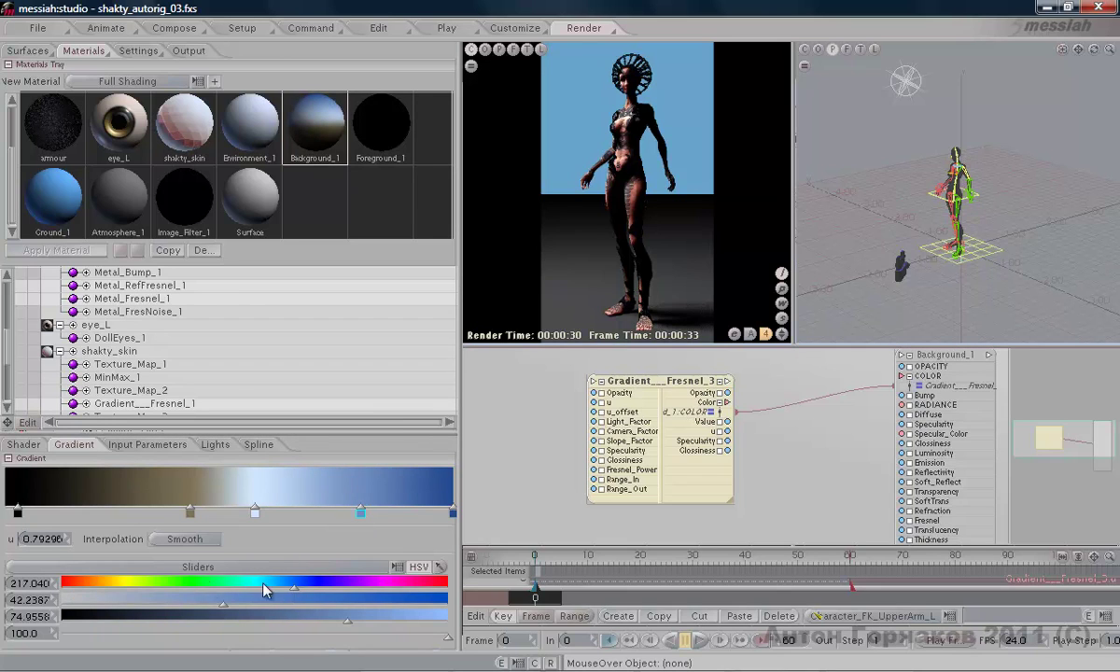
{"action": "left_click", "coordinate": [335, 586]}
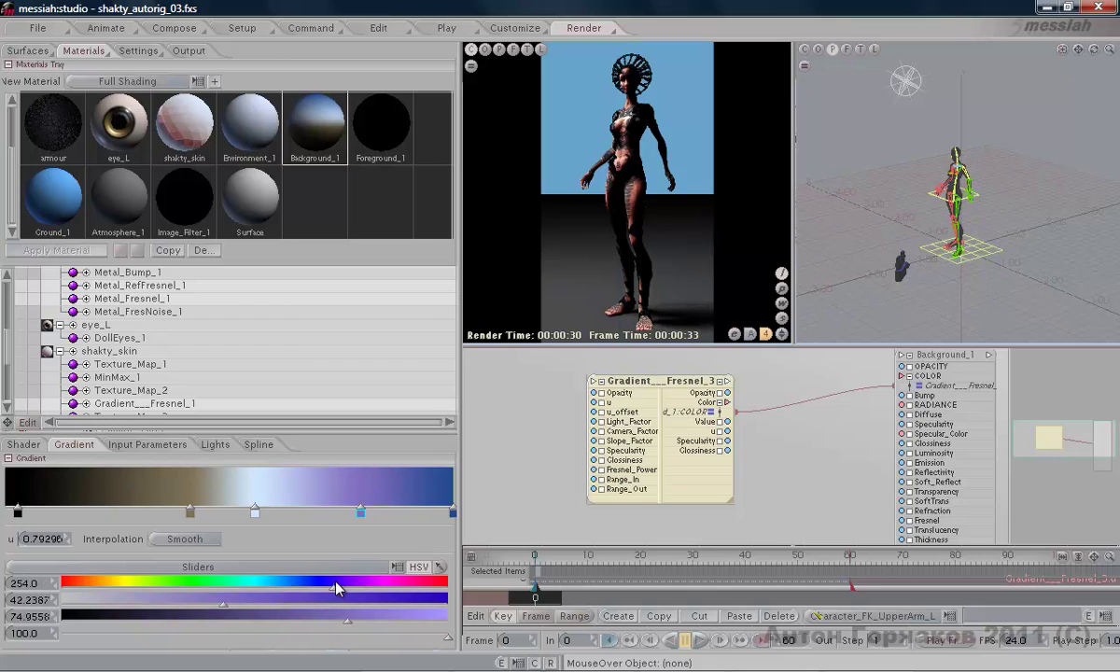
{"action": "left_click_drag", "start_coordinate": [350, 619], "coordinate": [385, 622]}
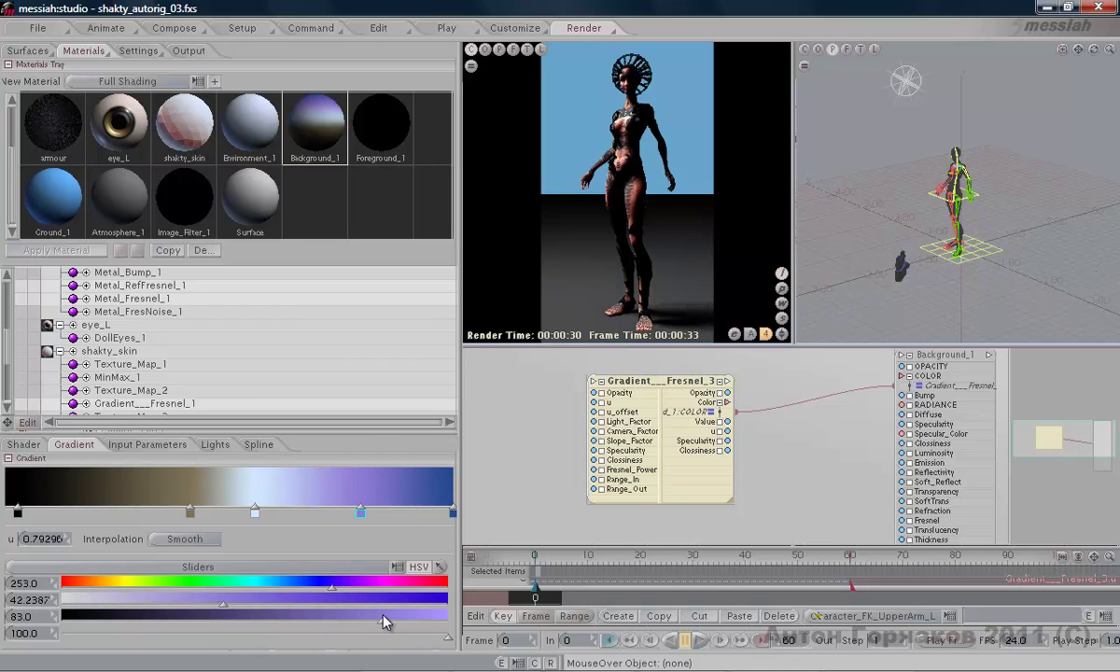
{"action": "left_click", "coordinate": [452, 513]}
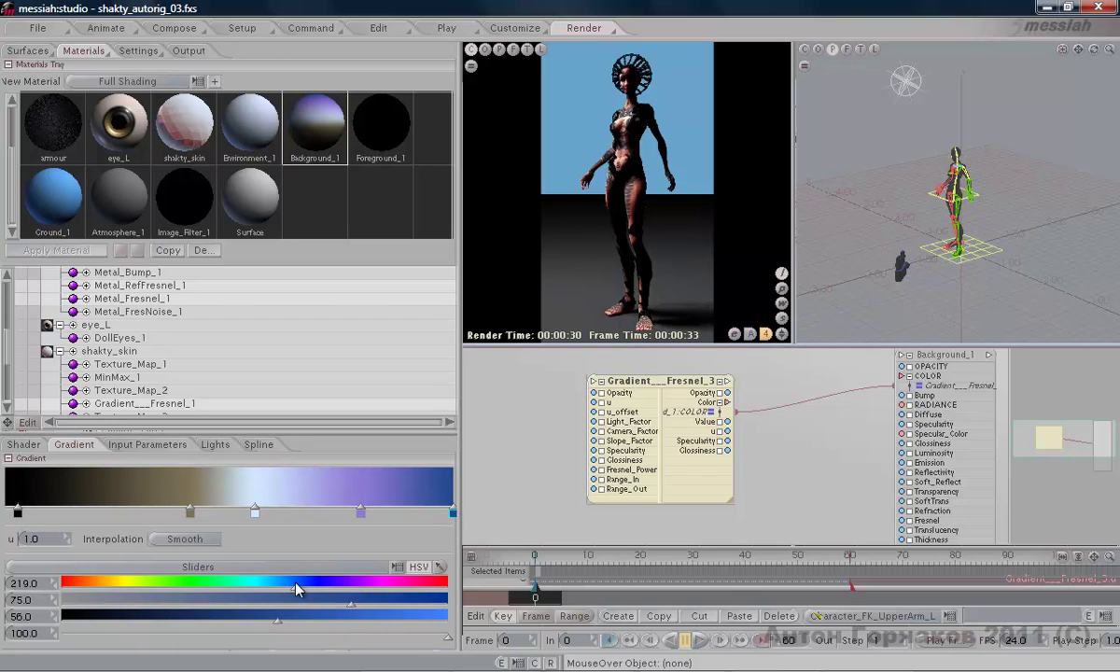
{"action": "left_click_drag", "start_coordinate": [295, 585], "coordinate": [313, 585]}
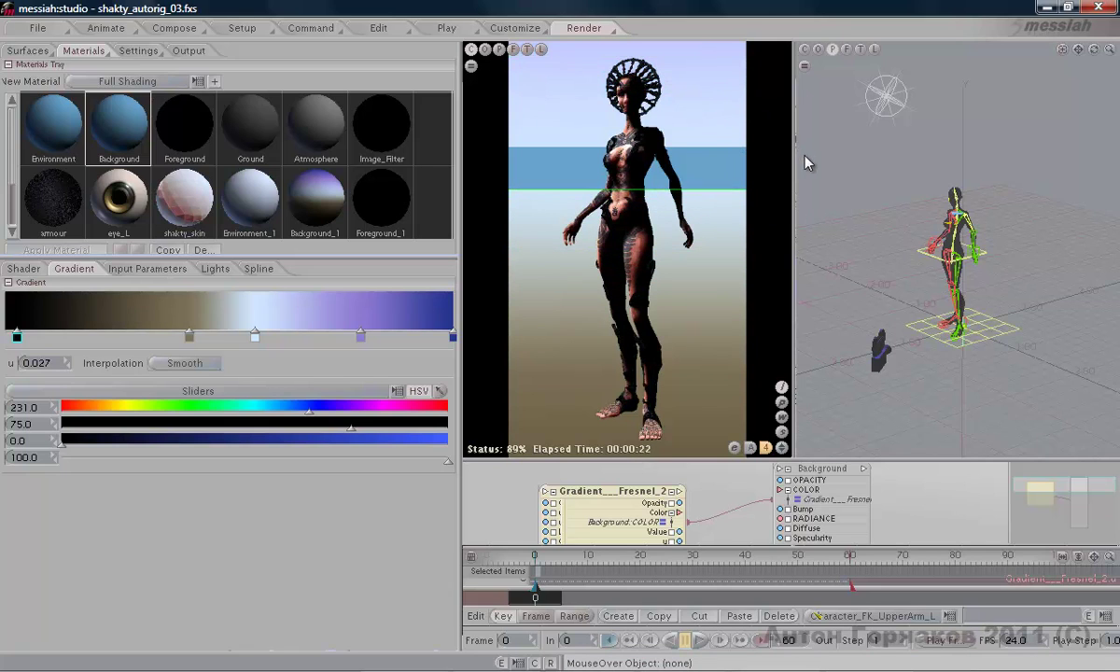
Sharpen the horizon in the Background material's gradient by nudging the brown key toward the middle and moving the pale blue key to about u 0.49
{"action": "left_click_drag", "start_coordinate": [731, 457], "coordinate": [763, 336]}
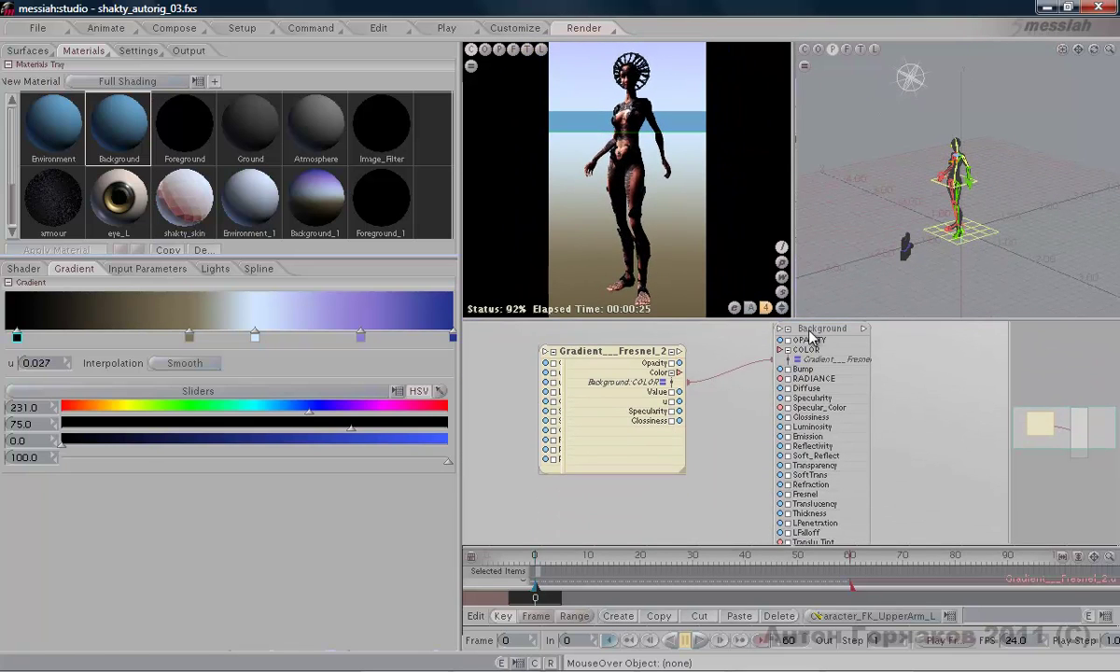
{"action": "left_click", "coordinate": [784, 330]}
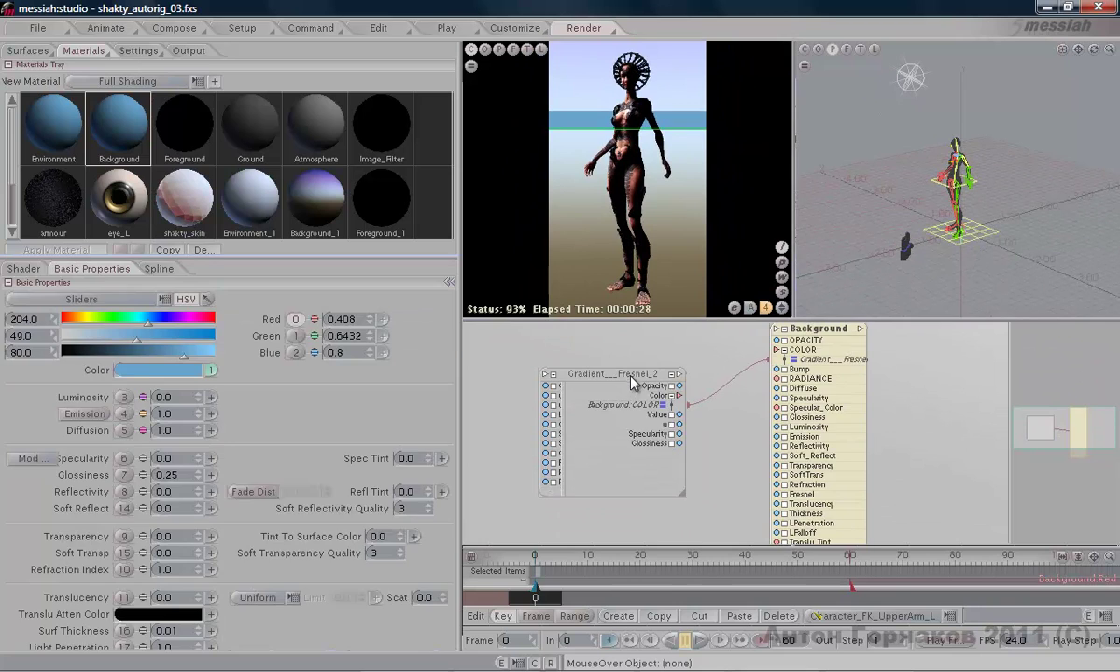
{"action": "left_click", "coordinate": [611, 373]}
{"action": "left_click", "coordinate": [147, 269]}
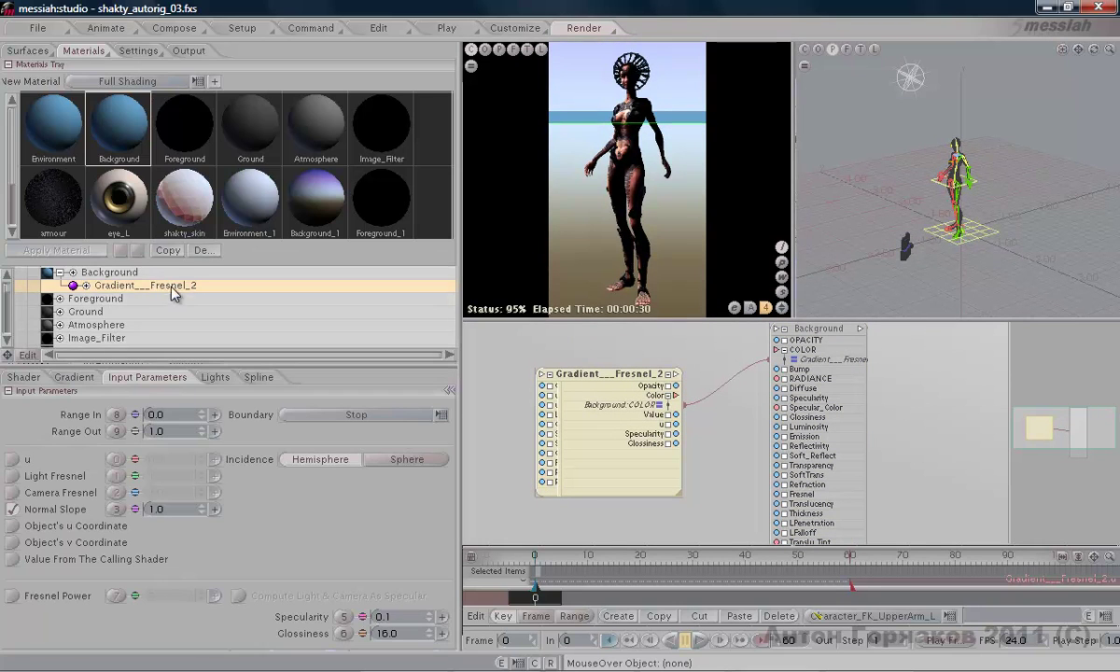
{"action": "left_click", "coordinate": [74, 377]}
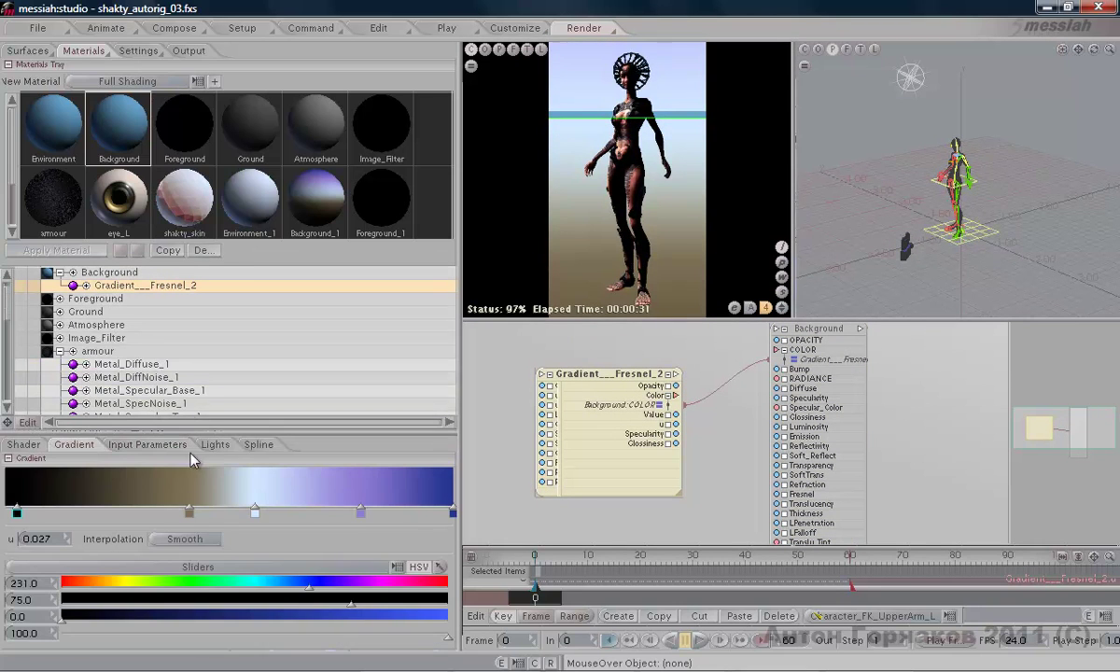
{"action": "left_click", "coordinate": [200, 512]}
{"action": "left_click_drag", "start_coordinate": [255, 512], "coordinate": [221, 513]}
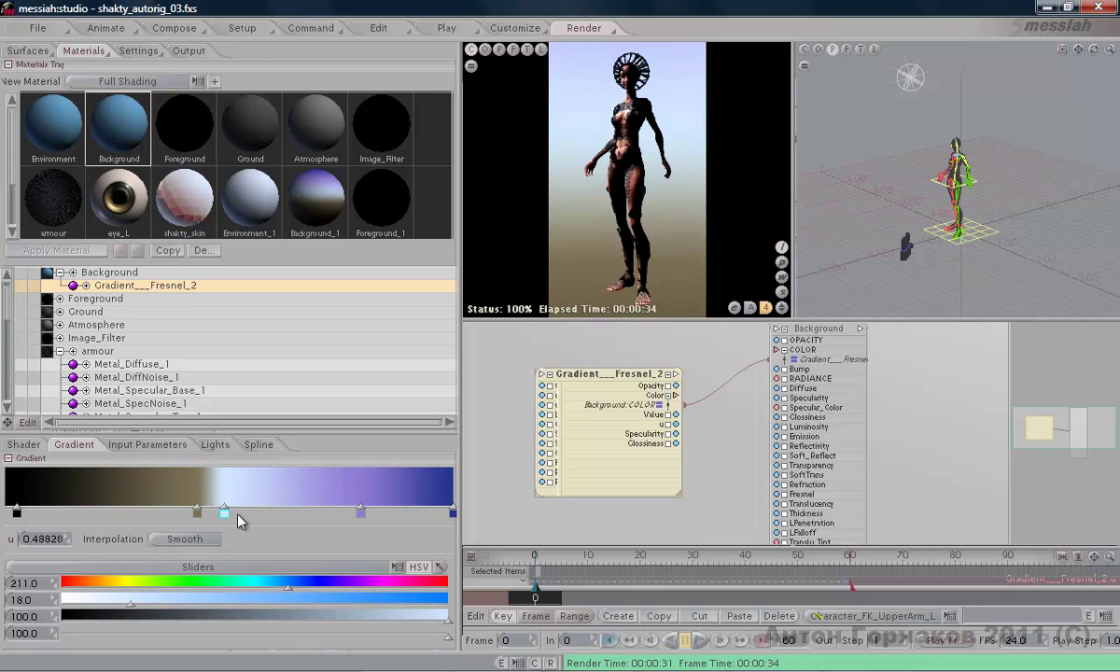
In the Background gradient, move the violet key to about u 0.65, the dark blue key to about 0.82 and the pale blue key to about 0.50
{"action": "left_click_drag", "start_coordinate": [360, 513], "coordinate": [293, 513]}
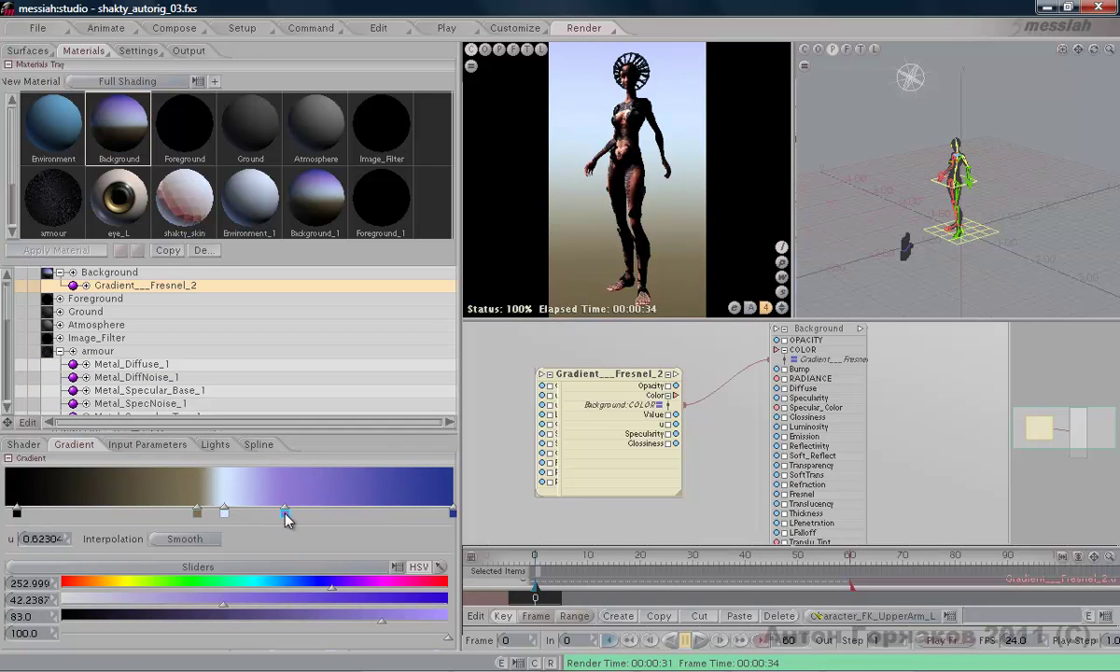
{"action": "left_click_drag", "start_coordinate": [452, 512], "coordinate": [371, 513]}
{"action": "left_click", "coordinate": [295, 512]}
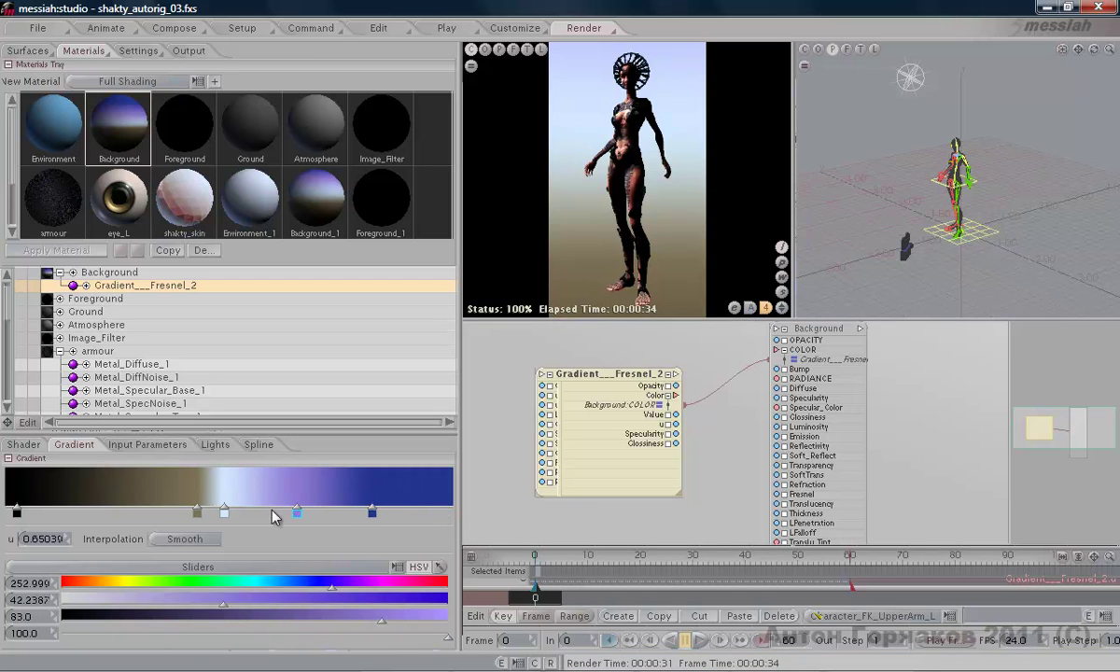
{"action": "left_click_drag", "start_coordinate": [224, 512], "coordinate": [233, 514]}
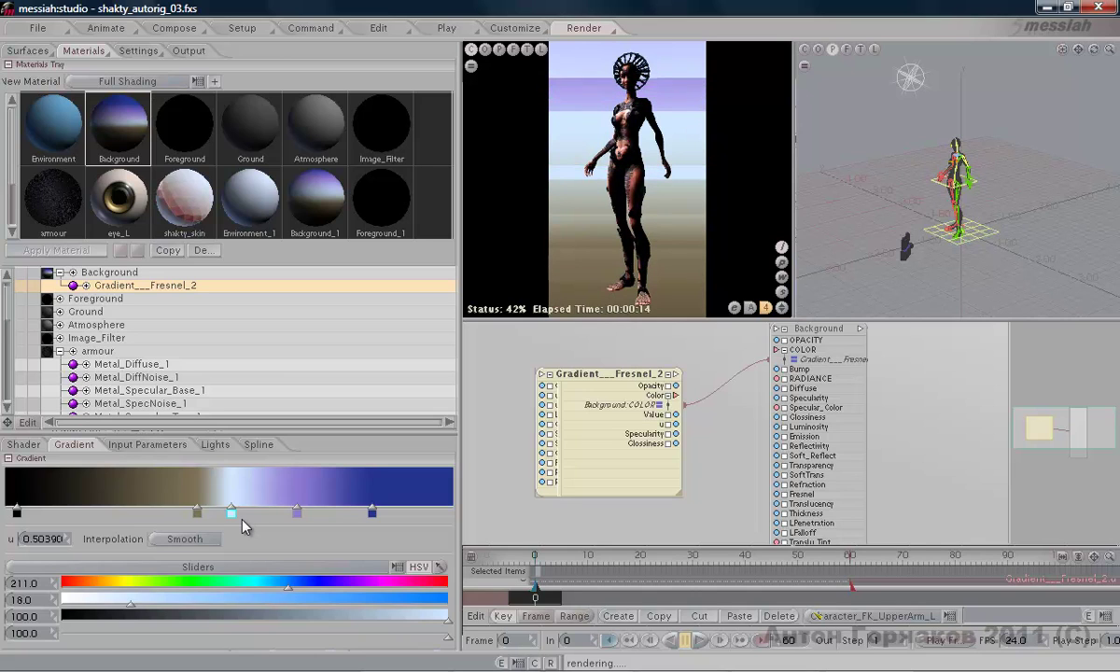
{"action": "left_click_drag", "start_coordinate": [668, 321], "coordinate": [737, 534]}
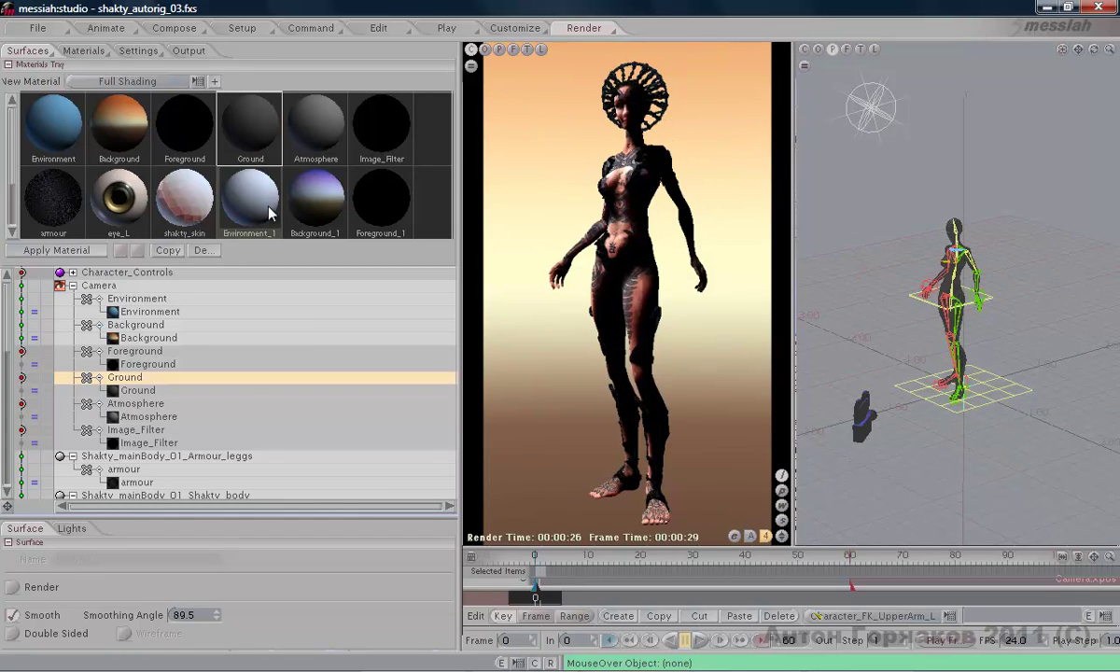
Copy the gradient shader from the Background material's node network
{"action": "left_click_drag", "start_coordinate": [639, 551], "coordinate": [579, 514]}
{"action": "left_click", "coordinate": [81, 49]}
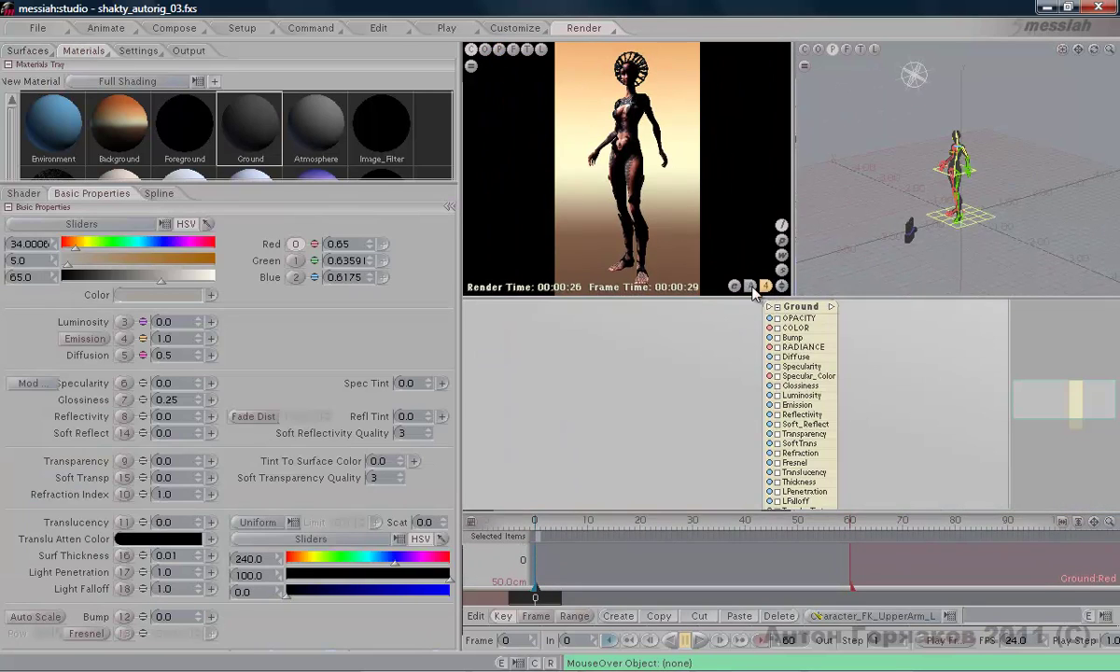
{"action": "left_click_drag", "start_coordinate": [146, 180], "coordinate": [154, 251]}
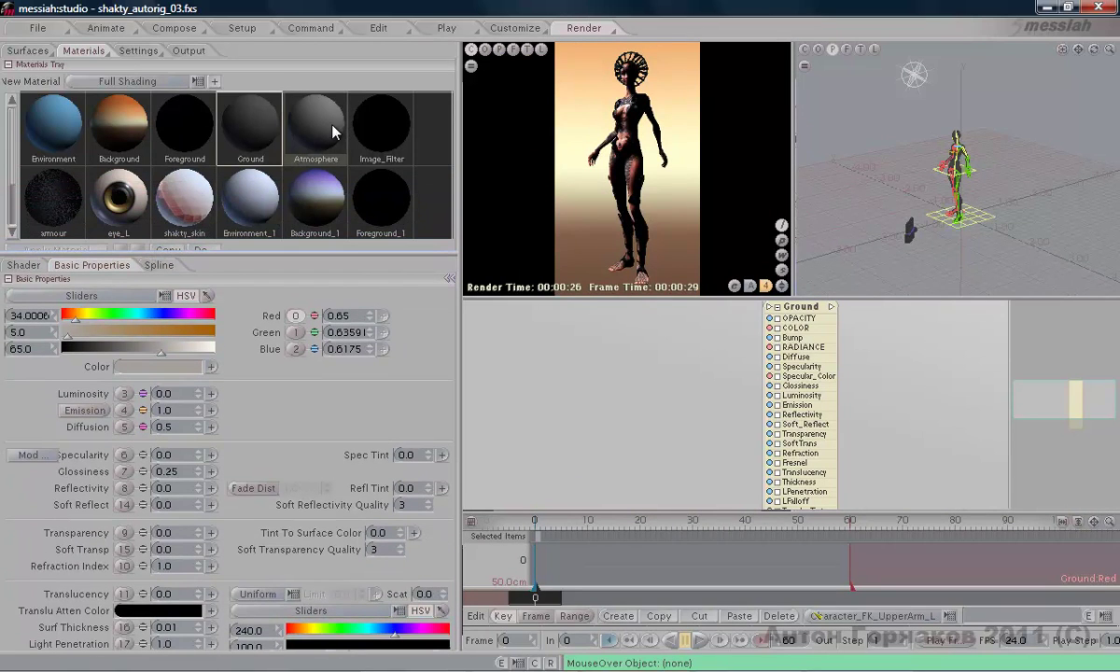
{"action": "left_click", "coordinate": [75, 132]}
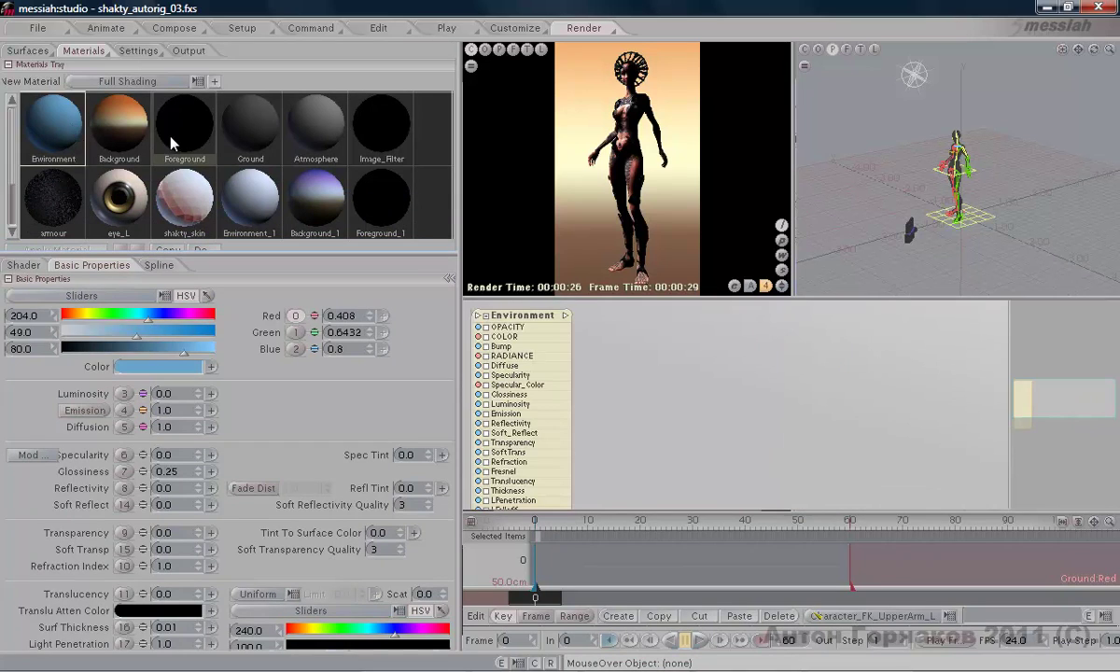
{"action": "left_click_drag", "start_coordinate": [545, 318], "coordinate": [768, 332]}
{"action": "left_click", "coordinate": [117, 126]}
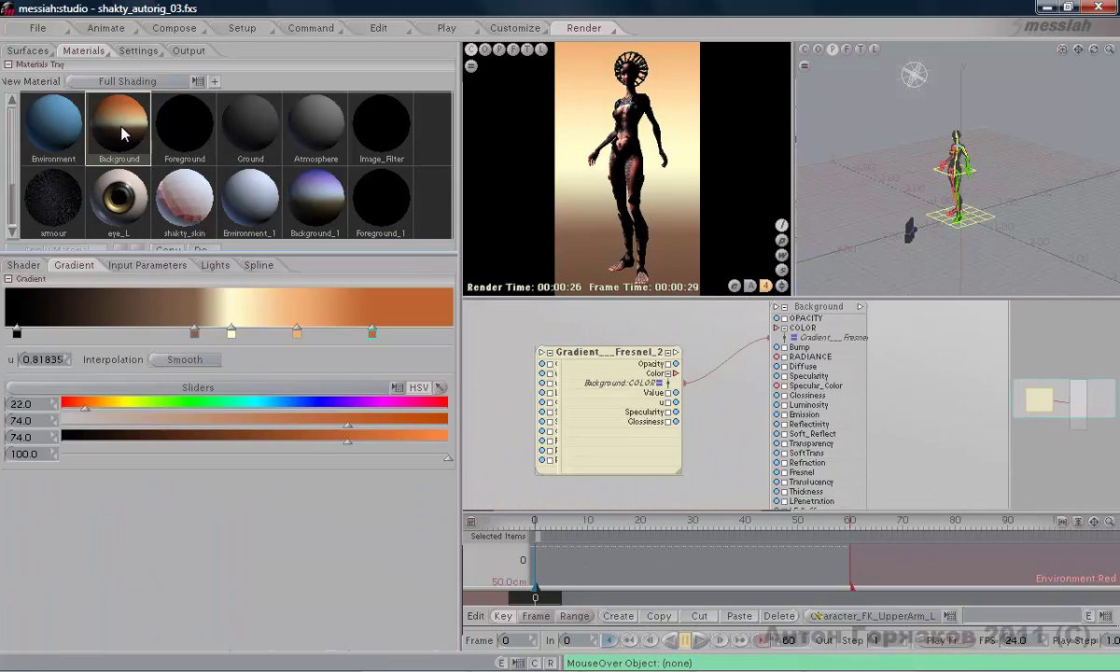
{"action": "left_click_drag", "start_coordinate": [635, 353], "coordinate": [617, 353]}
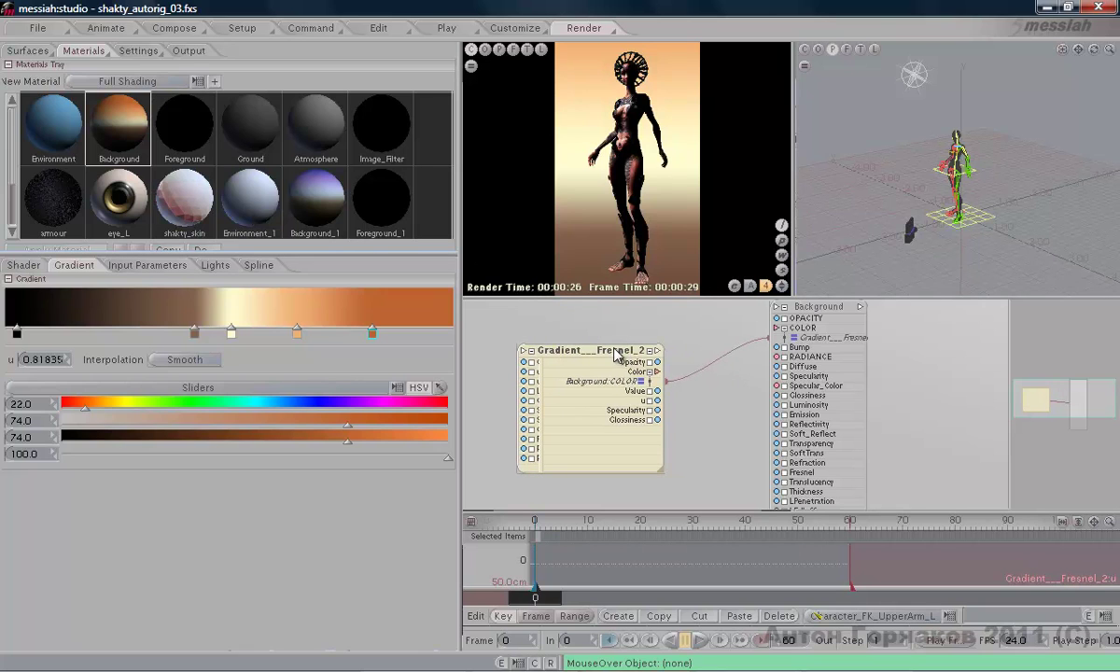
{"action": "right_click", "coordinate": [617, 355]}
{"action": "left_click", "coordinate": [661, 360]}
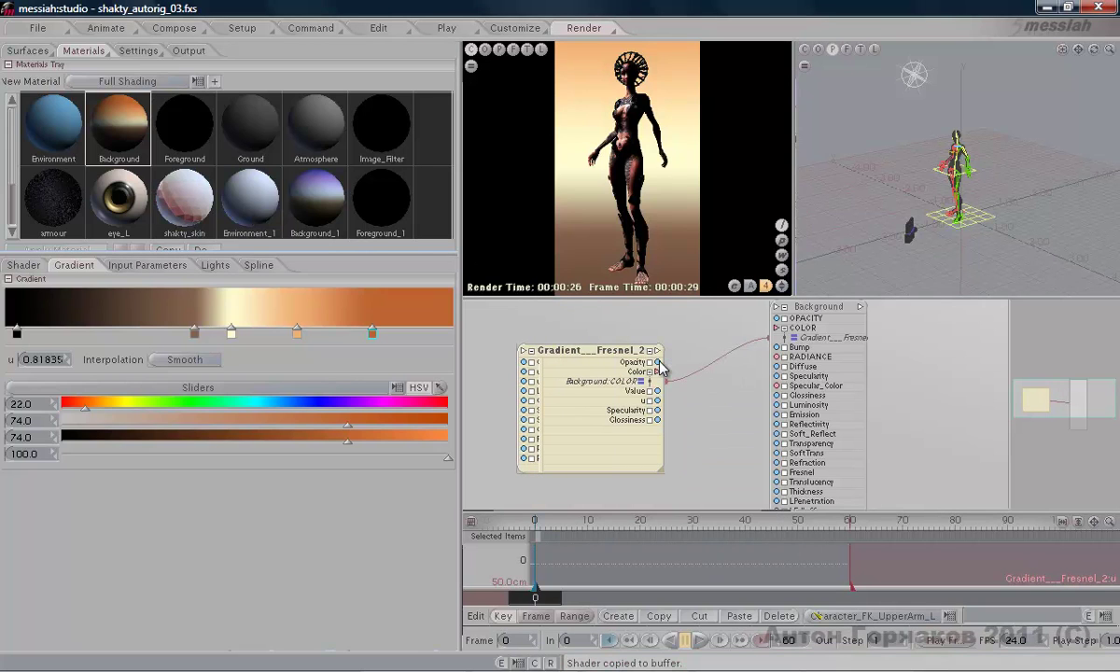
Paste the copied gradient shader into the Environment material and place its node clear of the Environment node
{"action": "left_click", "coordinate": [80, 145]}
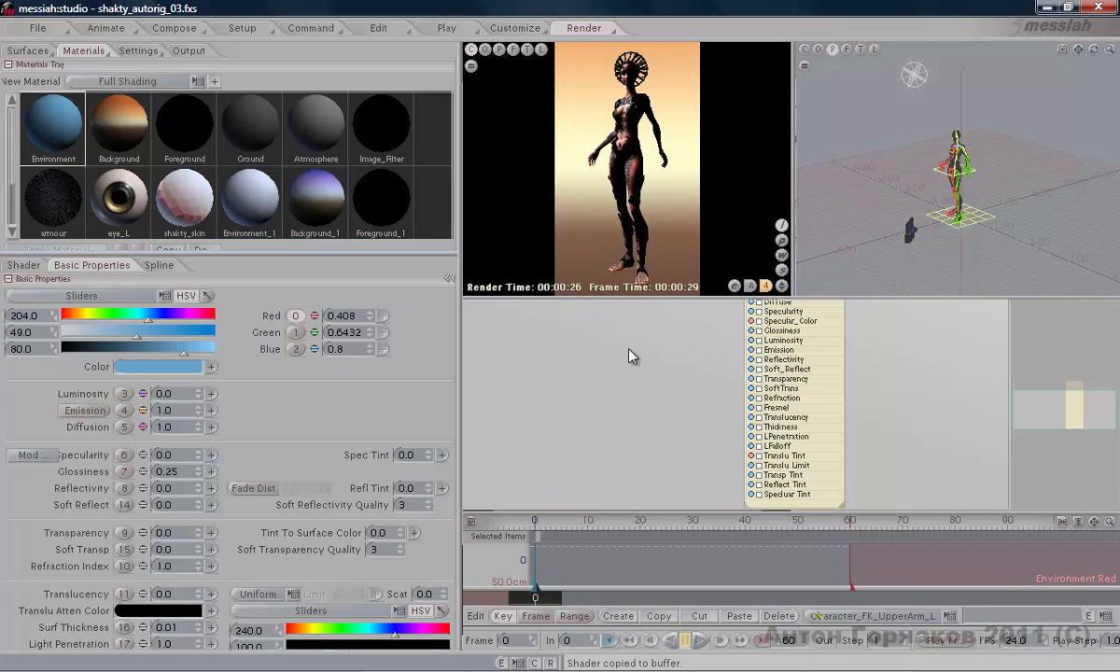
{"action": "right_click", "coordinate": [631, 353]}
{"action": "left_click", "coordinate": [702, 404]}
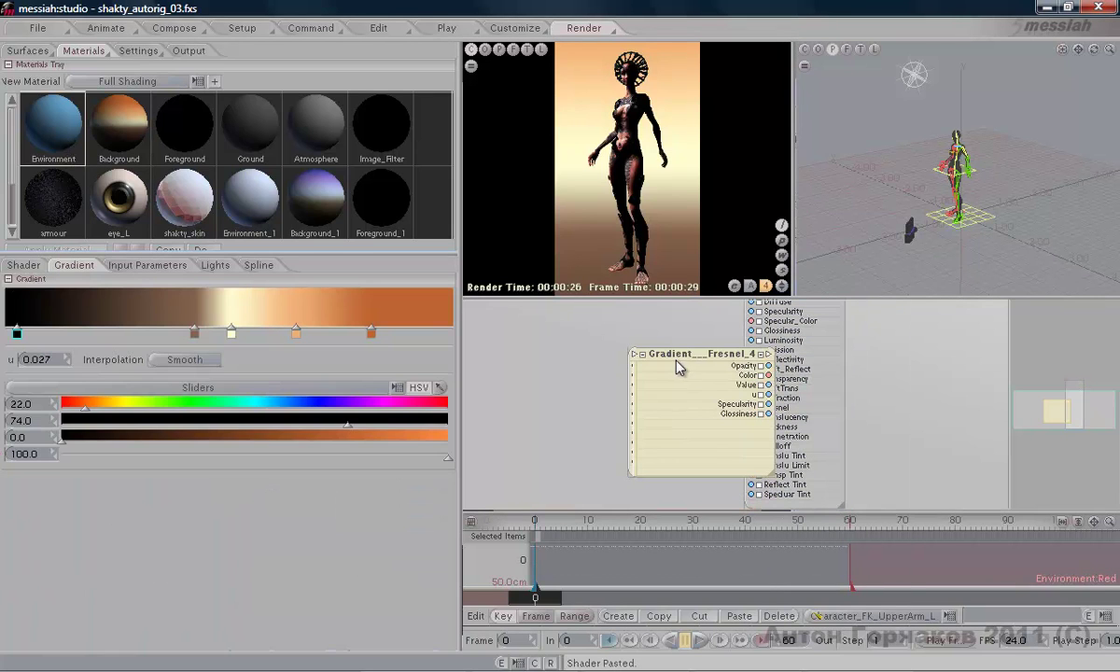
{"action": "left_click_drag", "start_coordinate": [691, 353], "coordinate": [572, 344]}
Connect the pasted gradient's Color output to the Environment material's COLOR input and line the gradient node up beside it
{"action": "left_click_drag", "start_coordinate": [716, 301], "coordinate": [716, 233]}
{"action": "left_click_drag", "start_coordinate": [632, 361], "coordinate": [798, 268]}
{"action": "left_click_drag", "start_coordinate": [716, 238], "coordinate": [717, 345]}
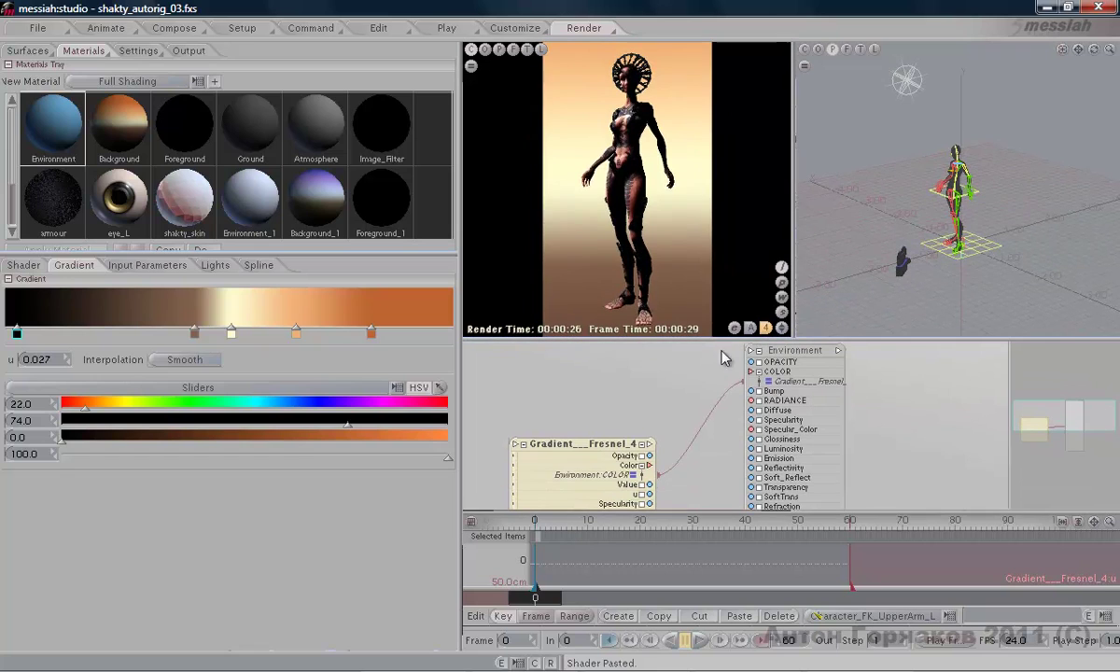
{"action": "left_click_drag", "start_coordinate": [607, 447], "coordinate": [612, 361]}
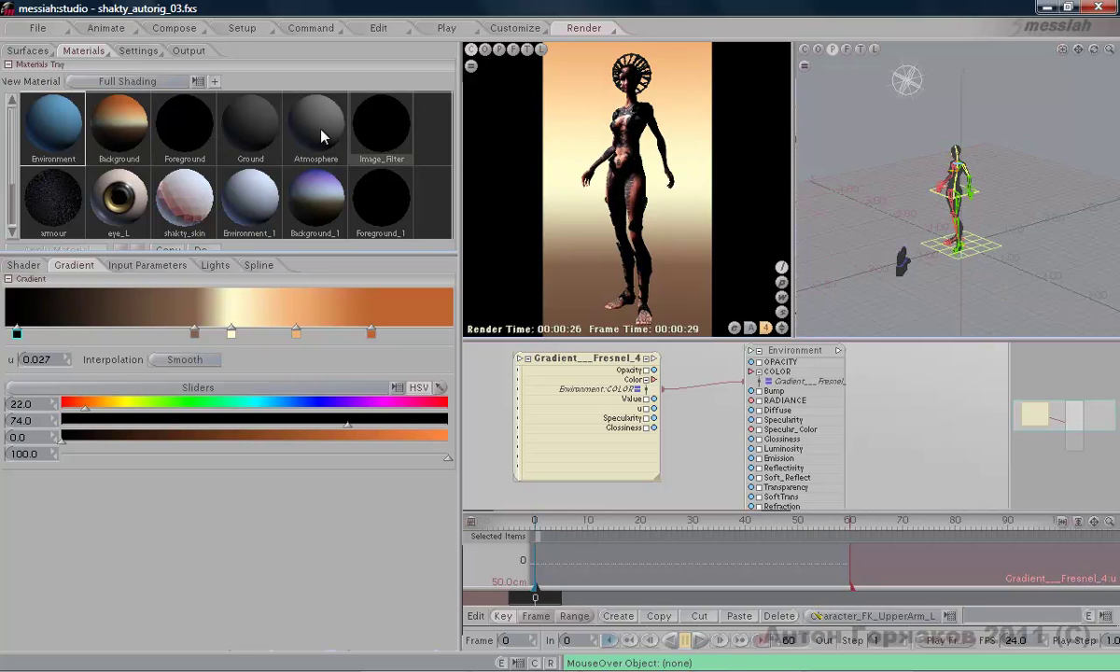
{"action": "left_click_drag", "start_coordinate": [588, 362], "coordinate": [586, 360]}
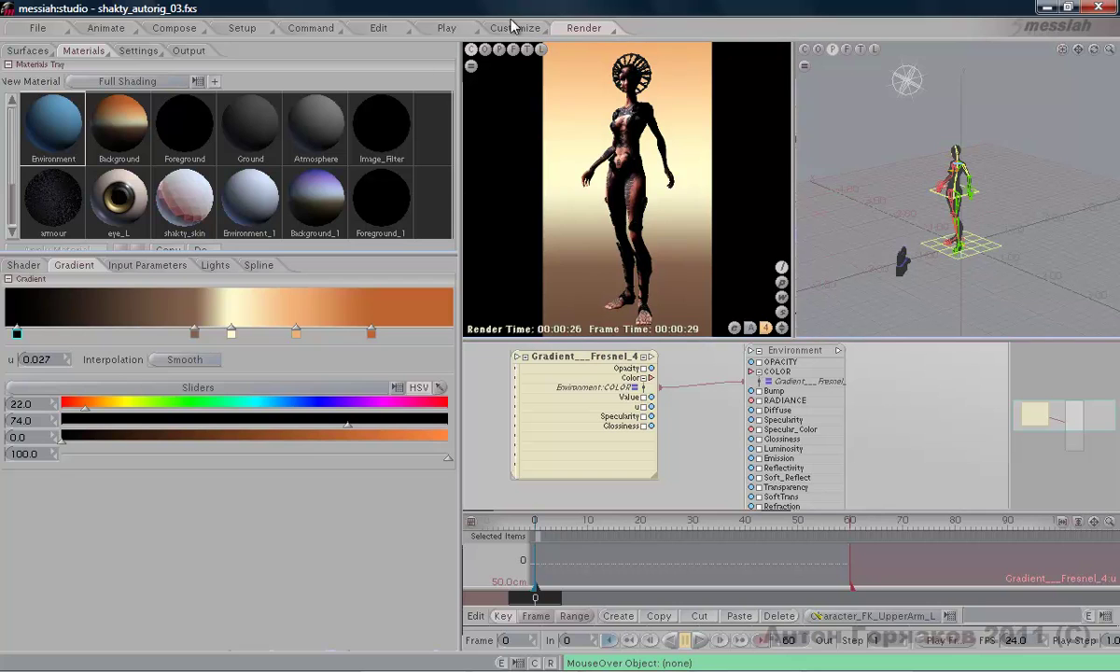
Set the render's GI type to Monte Carlo with 3 GI samples and 2 GI bounces
{"action": "left_click", "coordinate": [140, 53]}
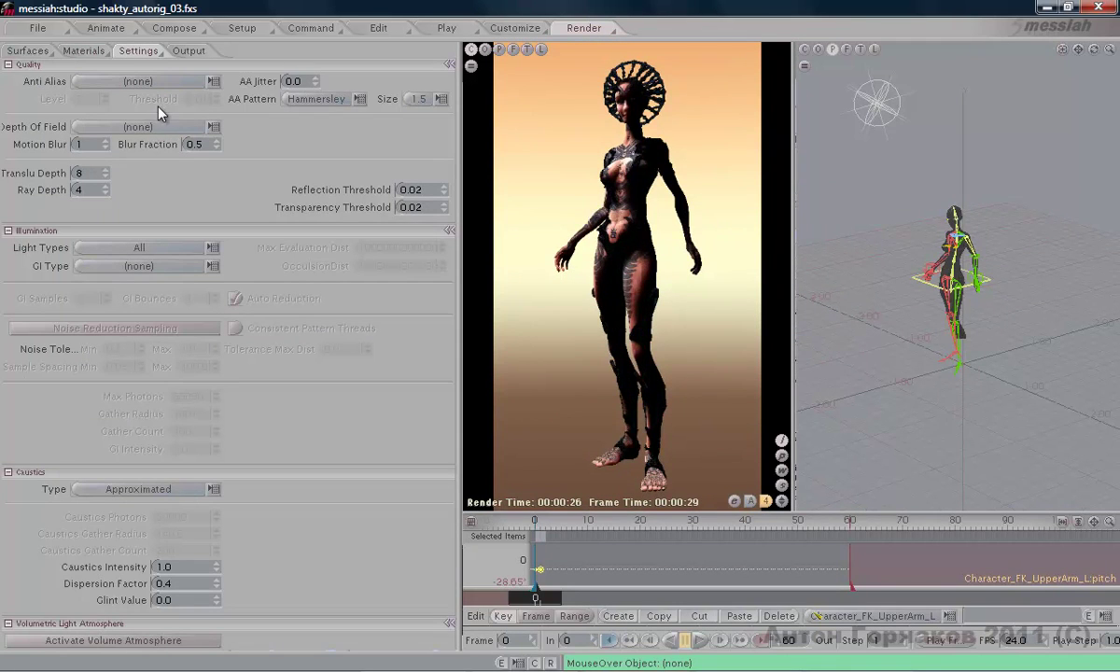
{"action": "left_click", "coordinate": [140, 267]}
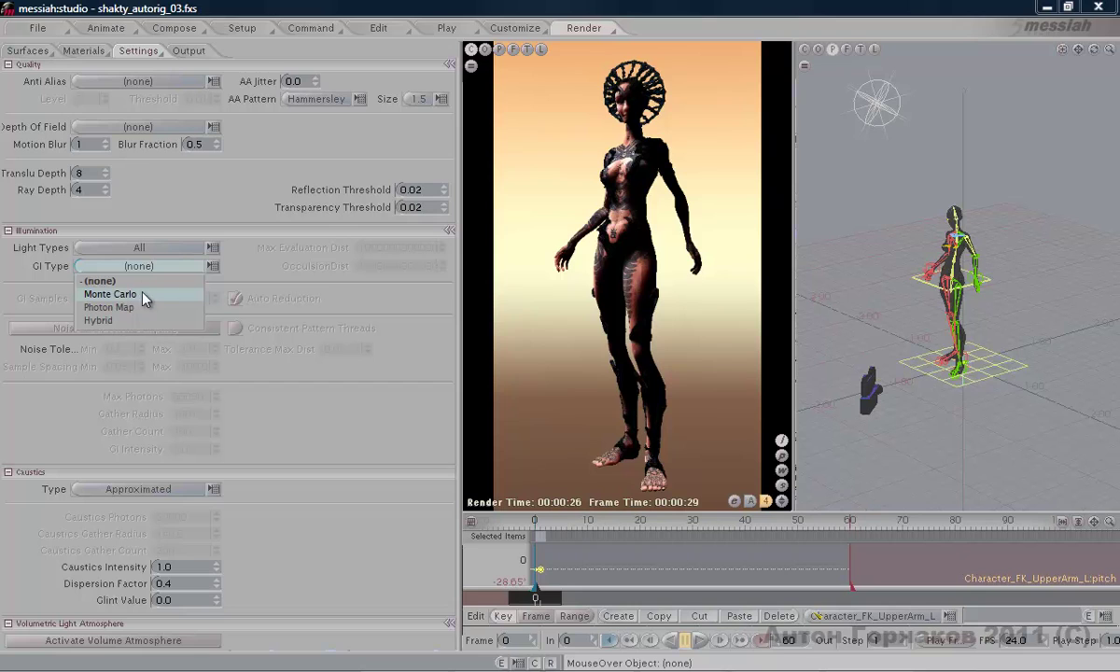
{"action": "left_click", "coordinate": [189, 295]}
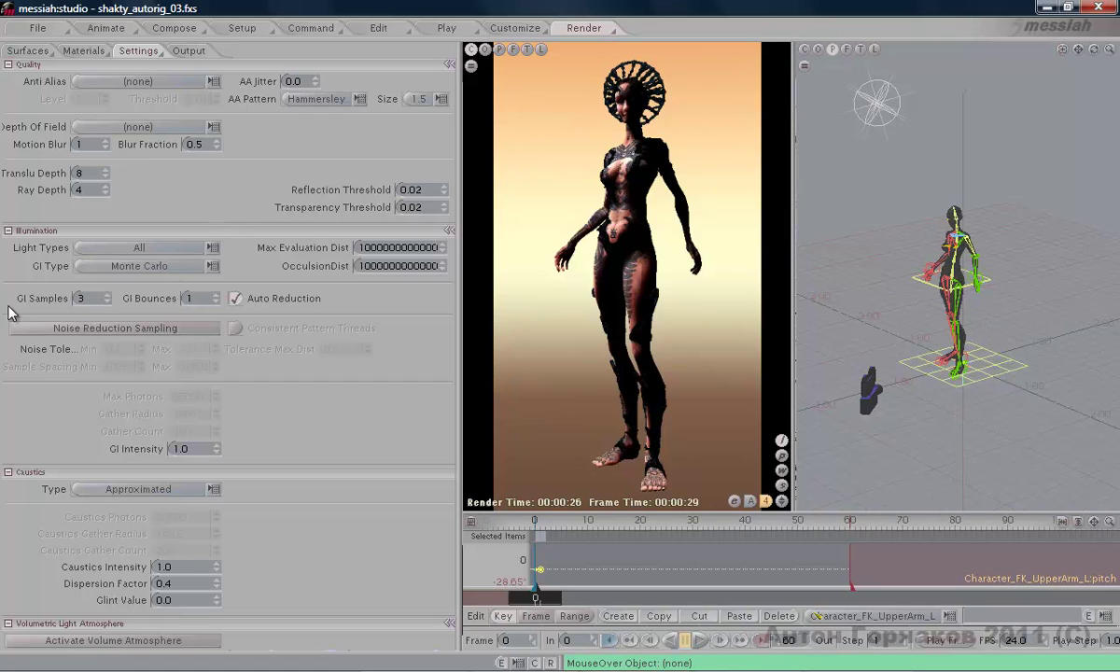
{"action": "left_click", "coordinate": [87, 298]}
{"action": "left_click", "coordinate": [205, 298]}
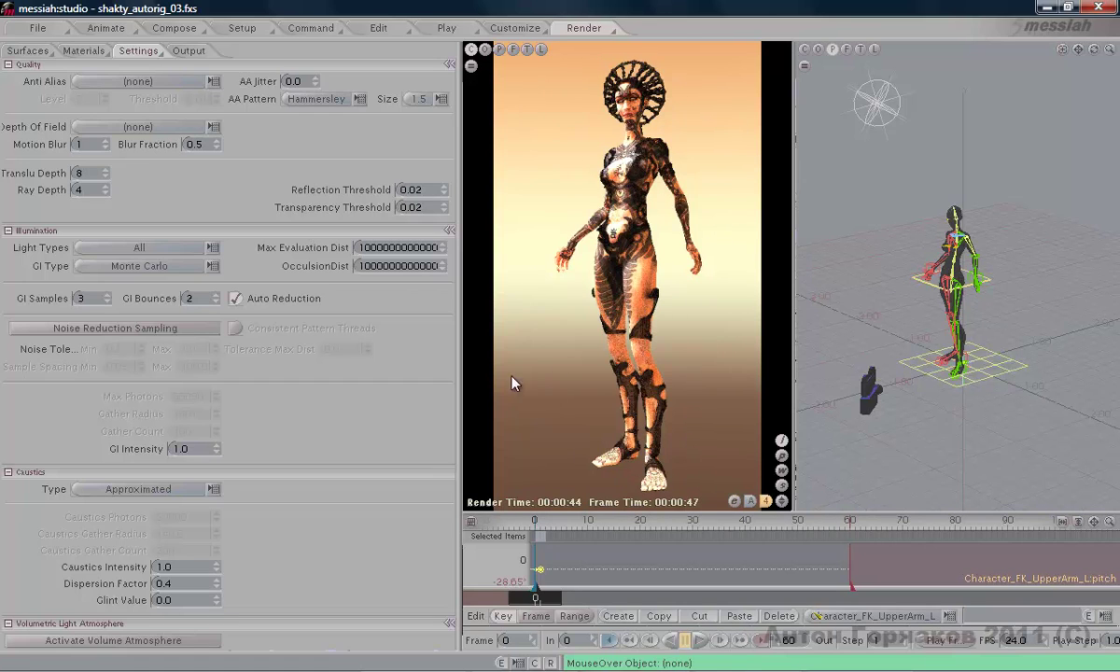
Set the opacity of the Environment material's gradient shader to 0.5 and enlarge the render view
{"action": "left_click", "coordinate": [72, 53]}
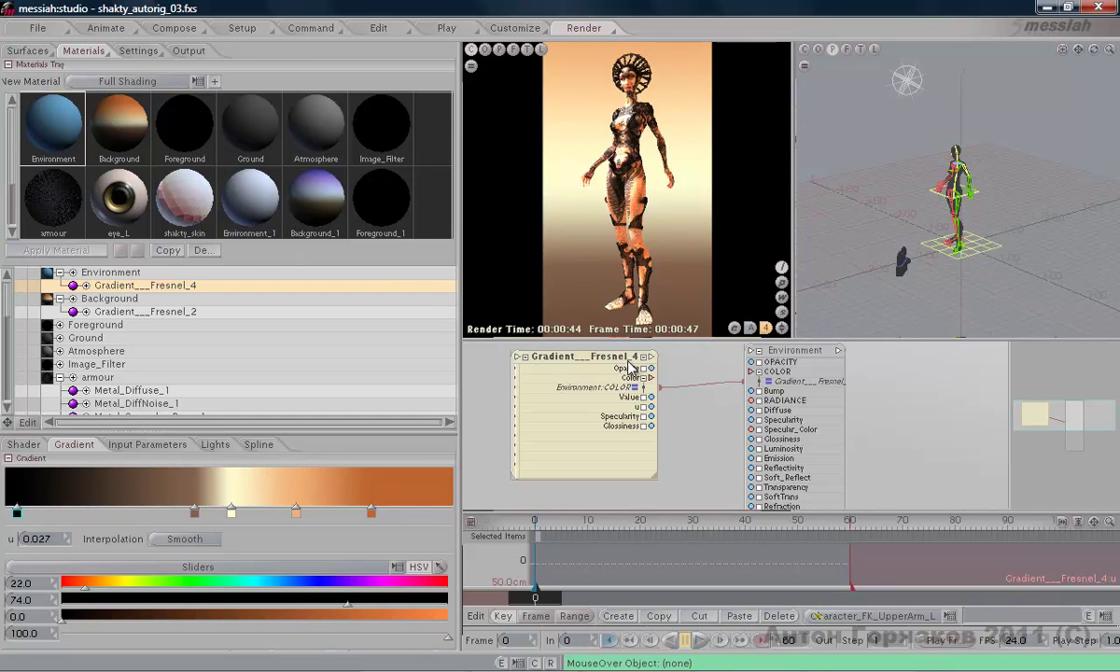
{"action": "left_click_drag", "start_coordinate": [610, 364], "coordinate": [613, 364]}
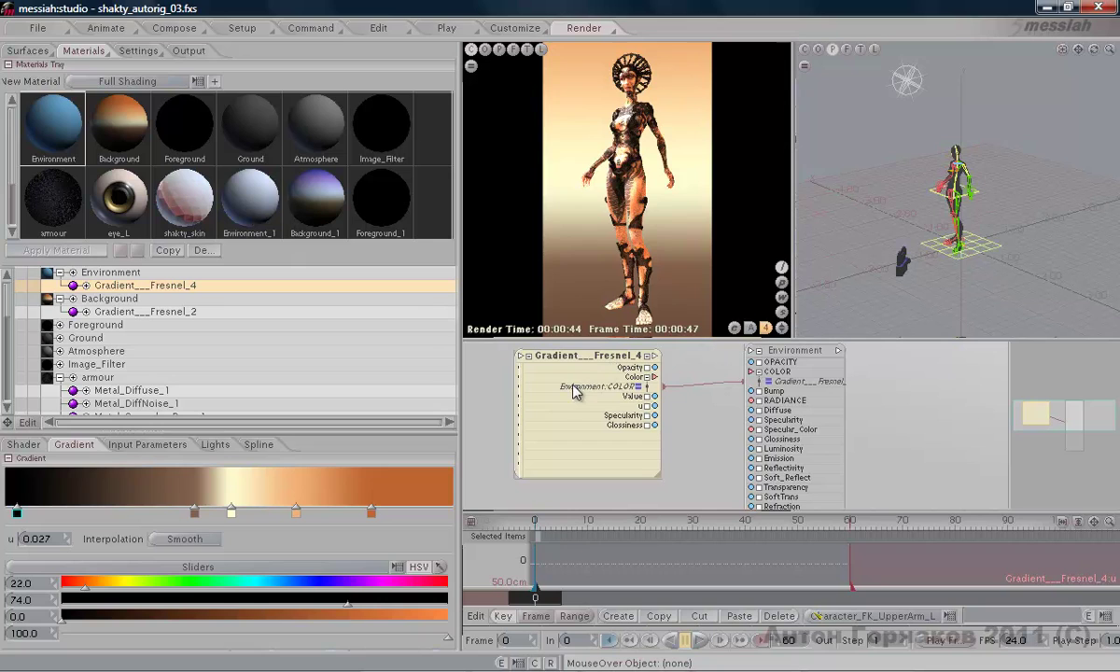
{"action": "left_click", "coordinate": [35, 445]}
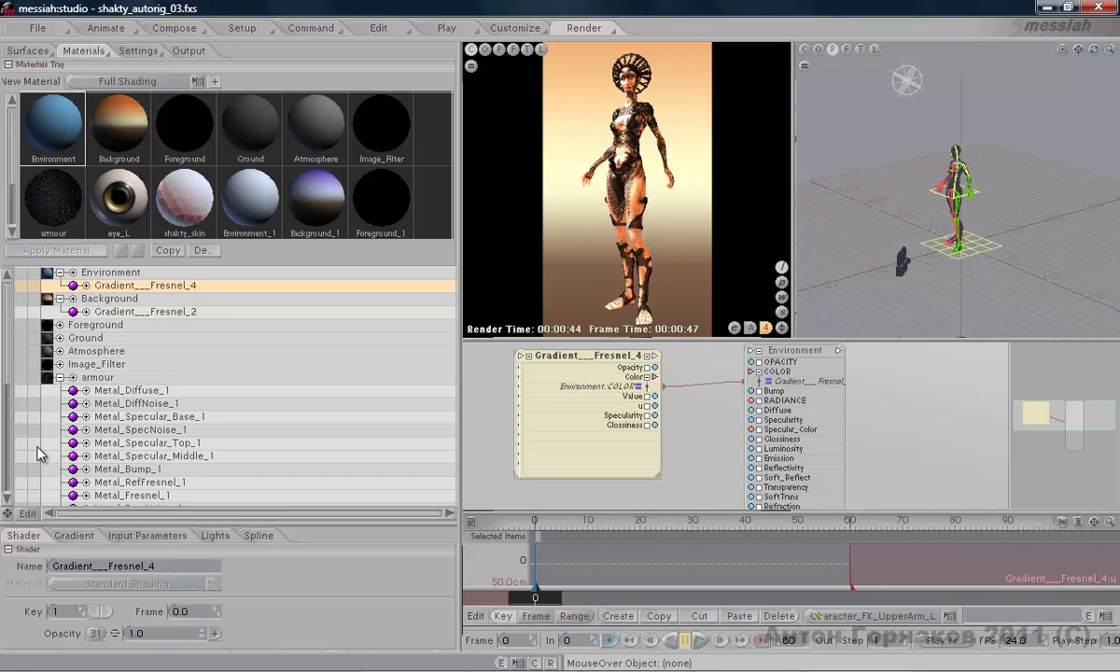
{"action": "mouse_move", "coordinate": [641, 371]}
{"action": "left_mouse_down"}
{"action": "mouse_move", "coordinate": [616, 366]}
{"action": "mouse_move", "coordinate": [648, 369]}
{"action": "left_mouse_up"}
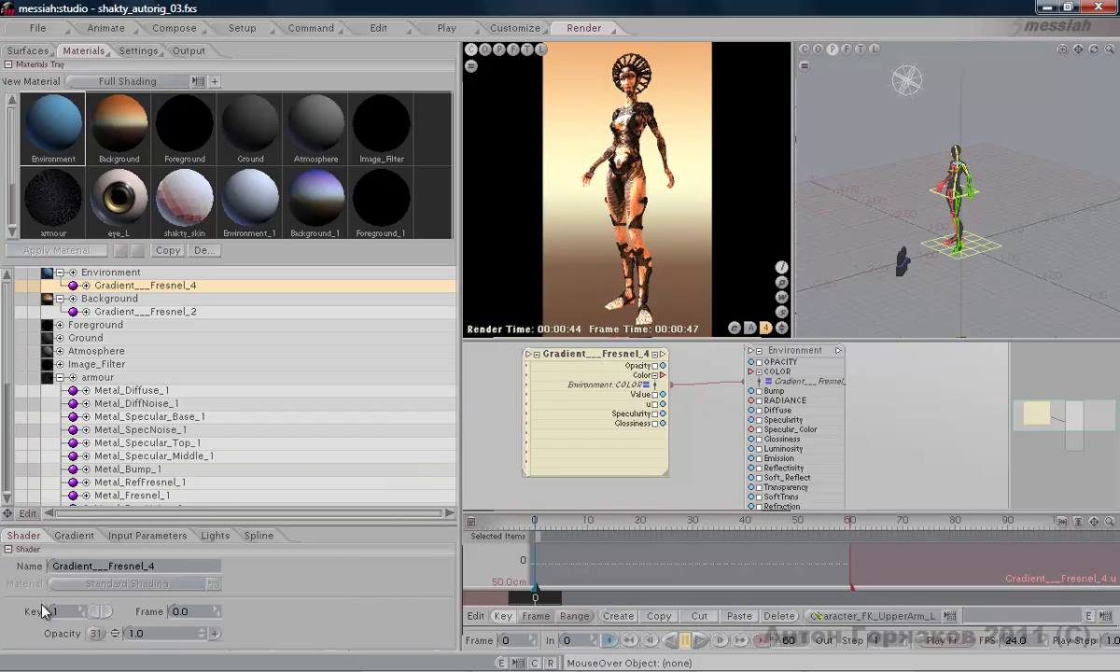
{"action": "left_click", "coordinate": [148, 633]}
{"action": "type", "text": "0.5"}
{"action": "key", "text": "Return"}
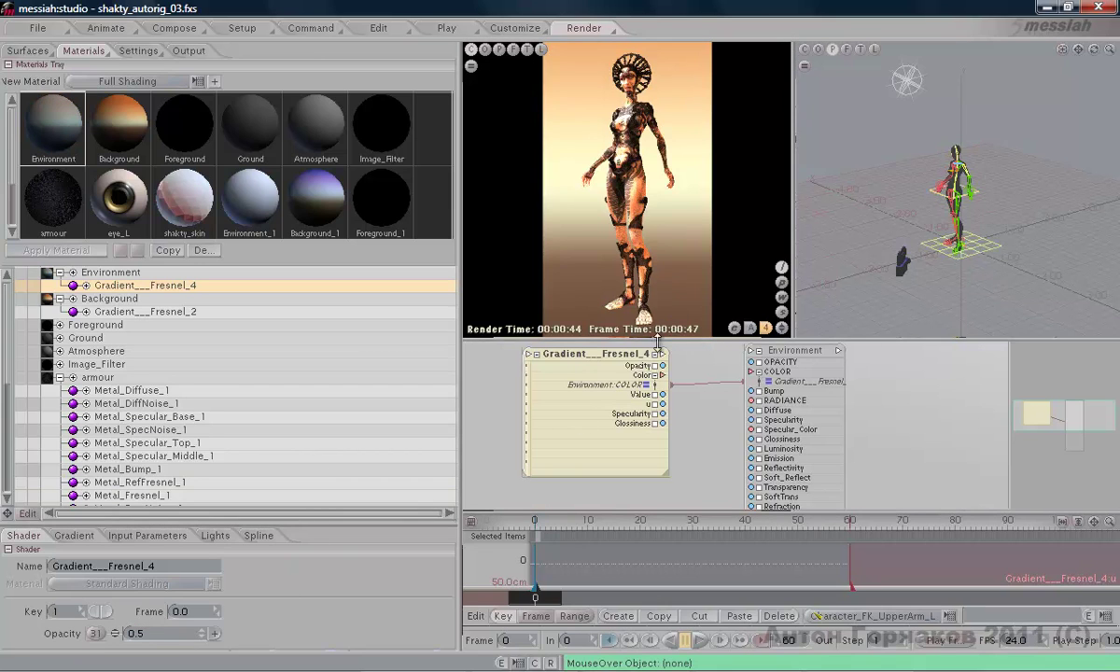
{"action": "left_click_drag", "start_coordinate": [616, 338], "coordinate": [684, 500]}
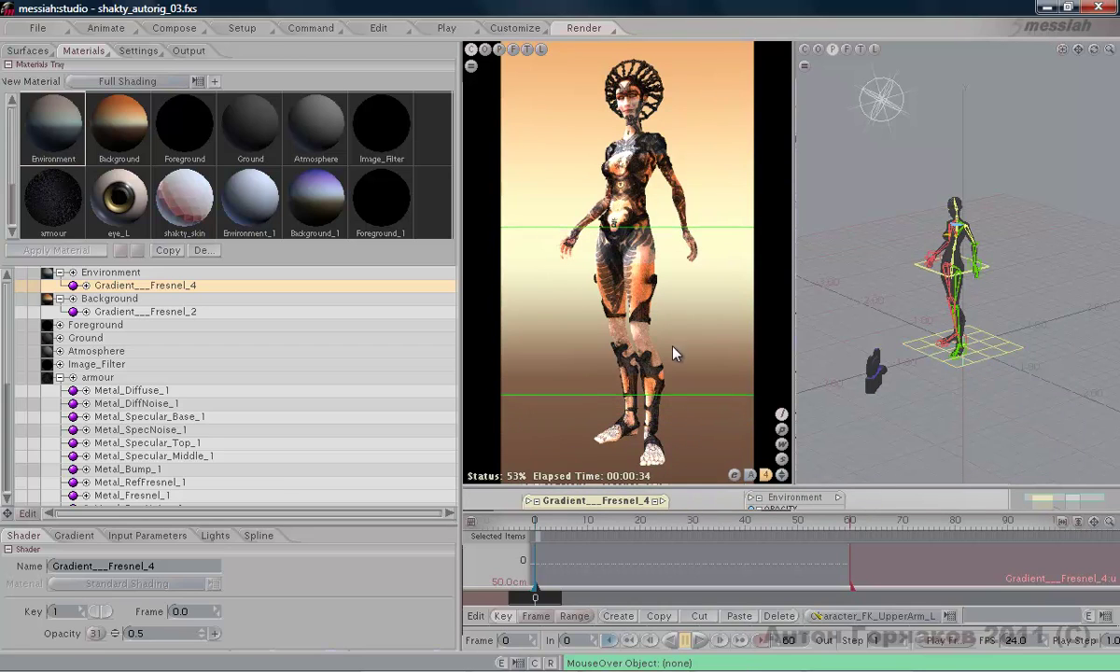
Make the Environment material's base color pure white with saturation 0 and value 100
{"action": "left_click_drag", "start_coordinate": [671, 484], "coordinate": [663, 301]}
{"action": "left_click", "coordinate": [798, 316]}
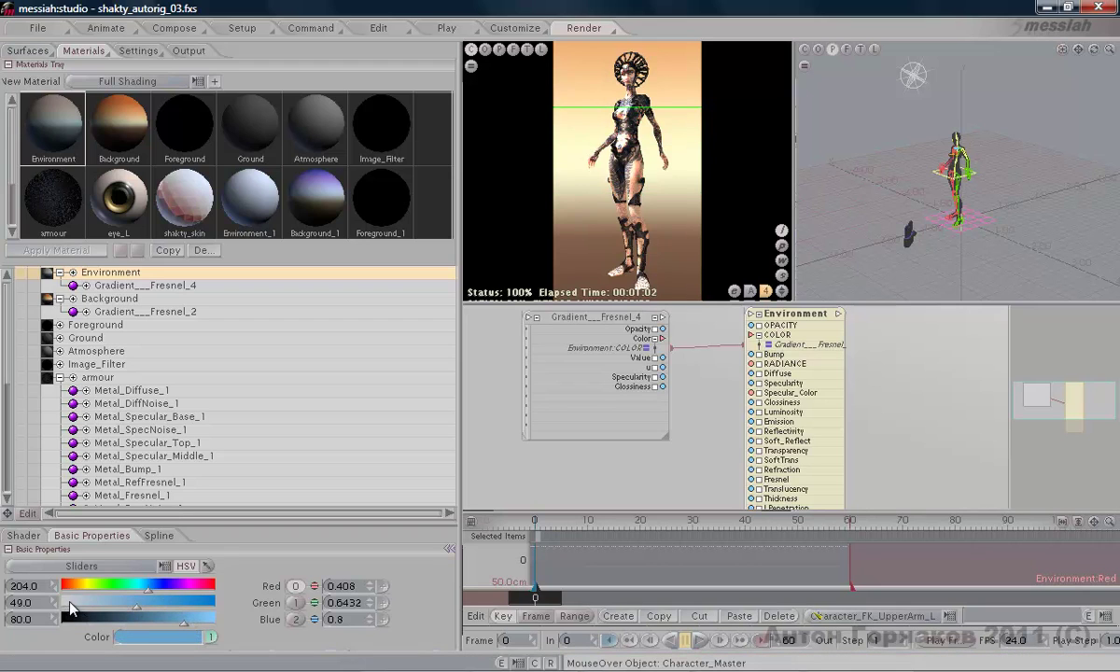
{"action": "left_click_drag", "start_coordinate": [66, 608], "coordinate": [51, 605]}
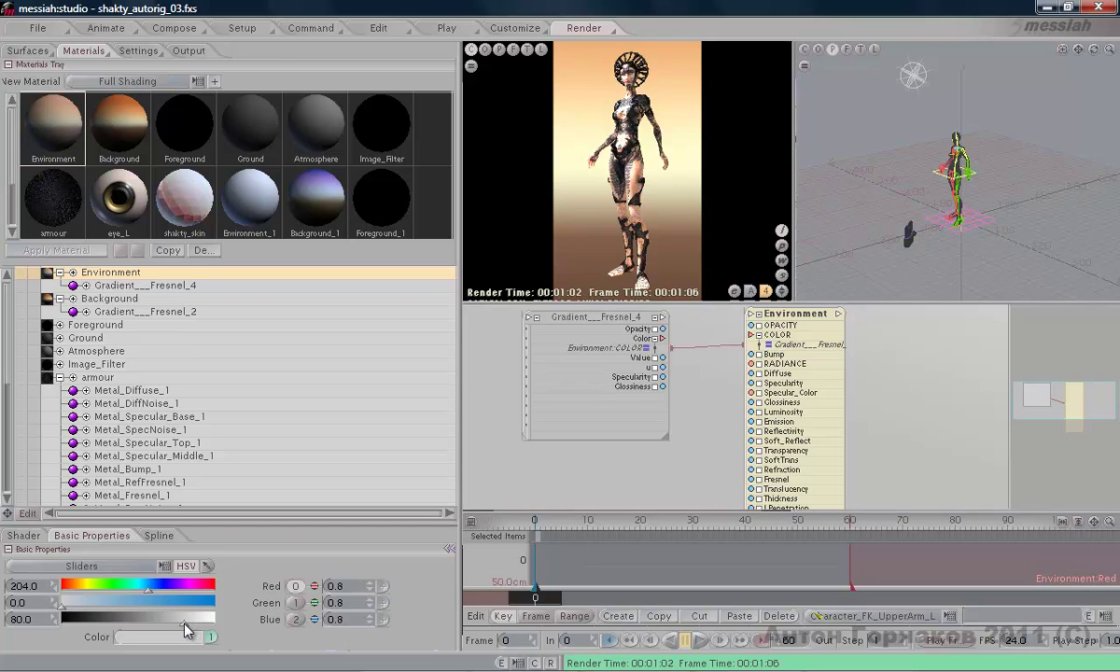
{"action": "left_click_drag", "start_coordinate": [186, 631], "coordinate": [219, 624]}
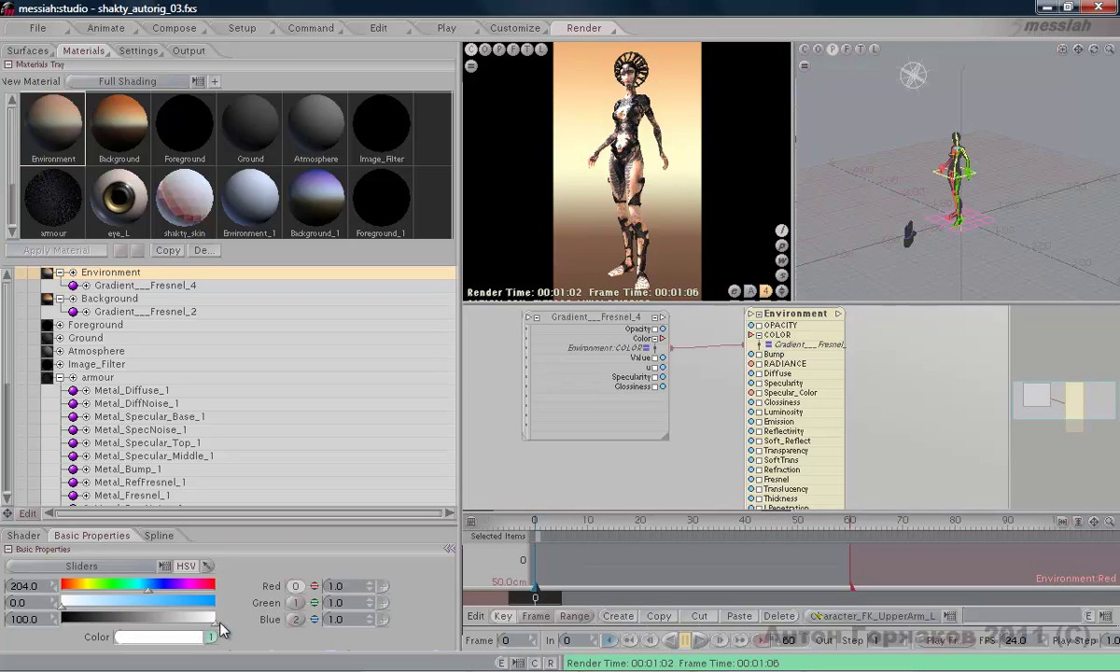
{"action": "left_click_drag", "start_coordinate": [645, 302], "coordinate": [643, 301]}
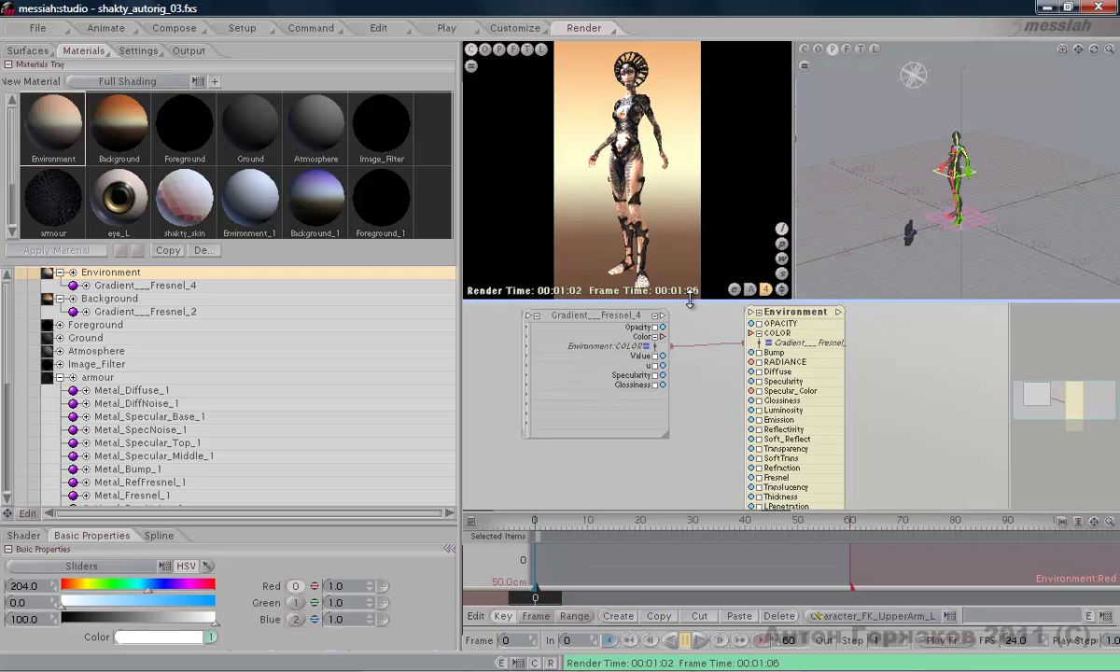
Switch the blend mode of the gradient's connection to the Environment COLOR channel to multiply (×)
{"action": "left_click", "coordinate": [640, 317]}
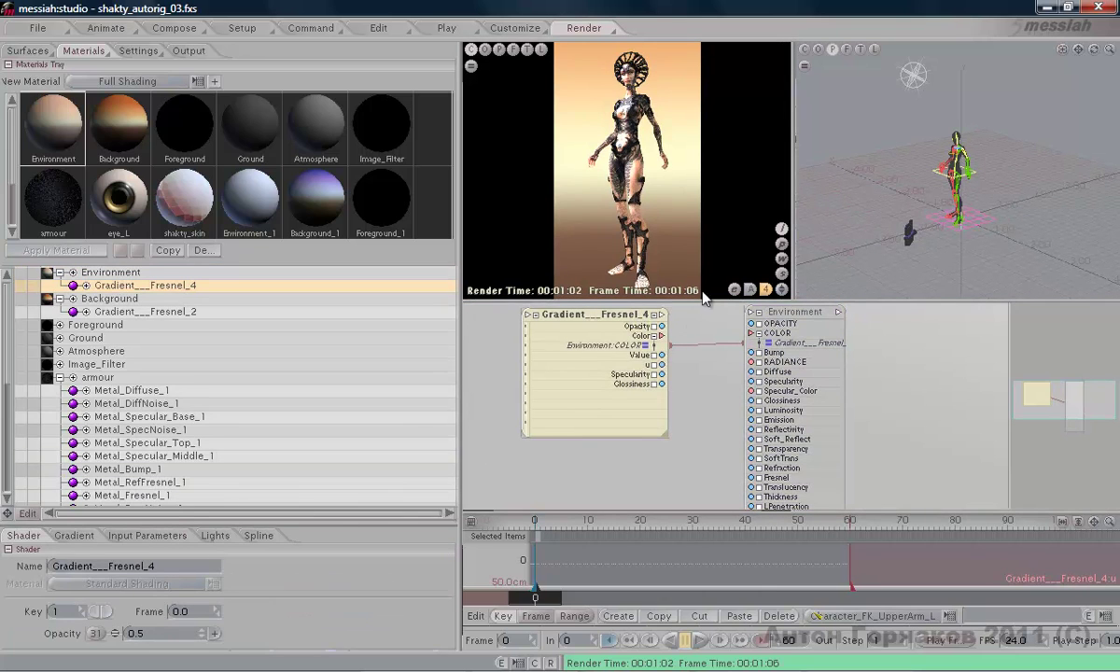
{"action": "left_click", "coordinate": [645, 346]}
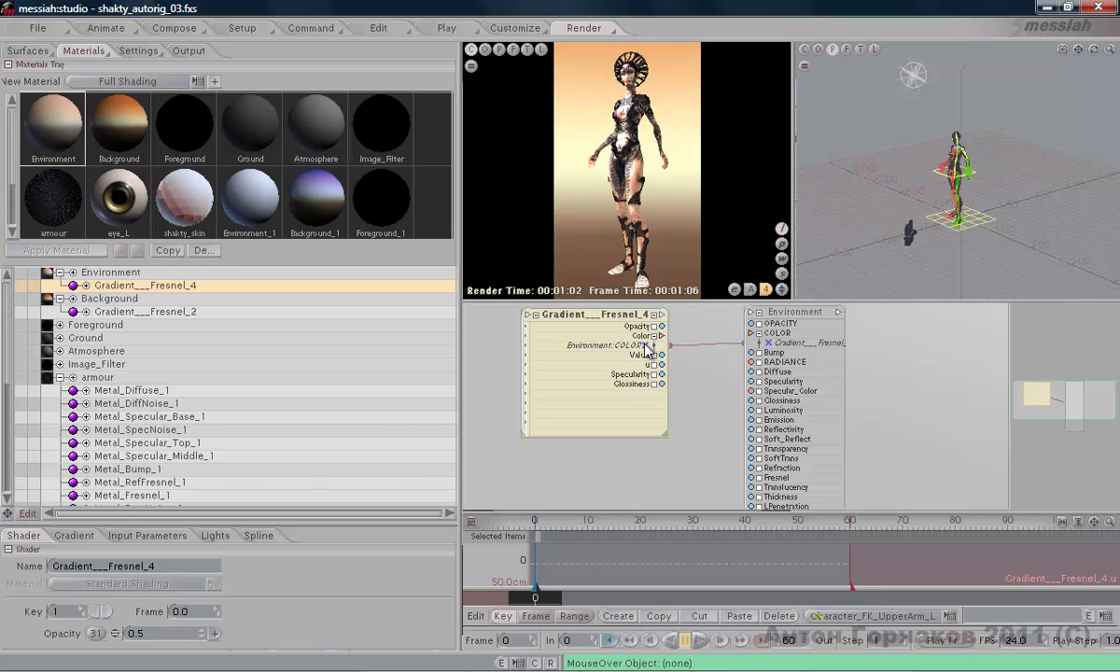
{"action": "left_click_drag", "start_coordinate": [661, 299], "coordinate": [660, 301]}
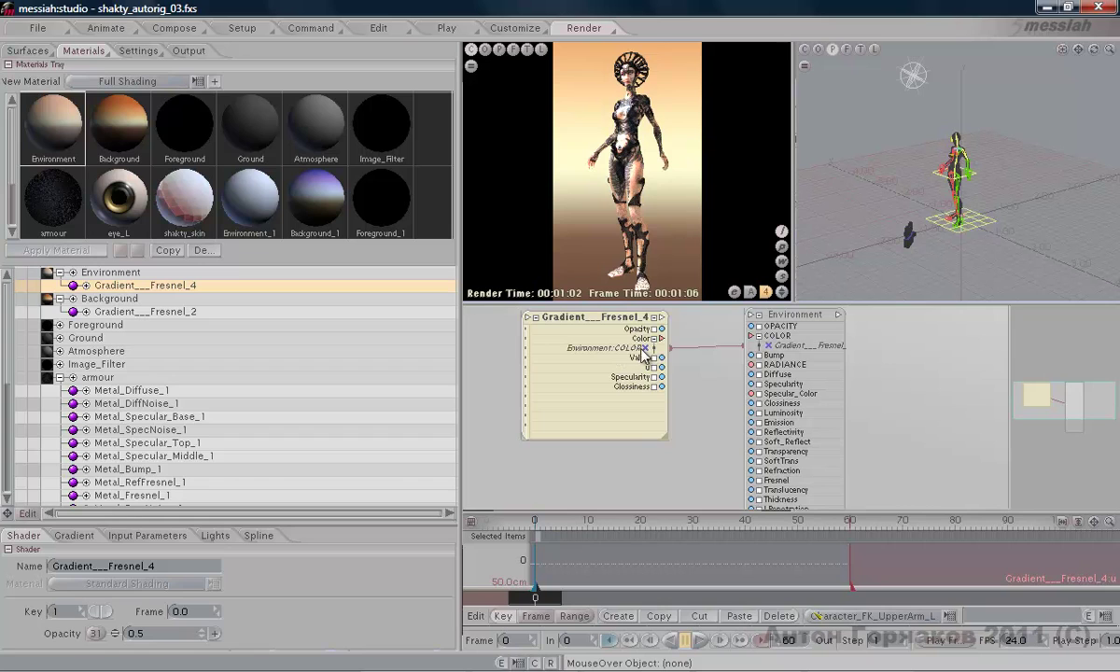
{"action": "left_click_drag", "start_coordinate": [624, 352], "coordinate": [625, 353]}
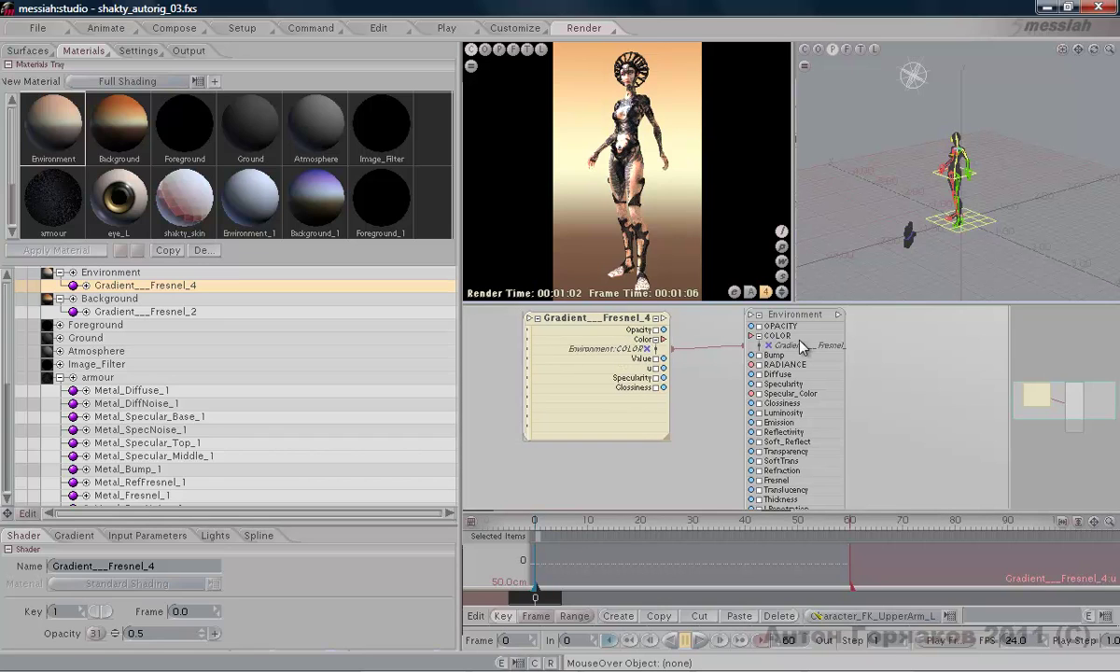
{"action": "left_click", "coordinate": [789, 314]}
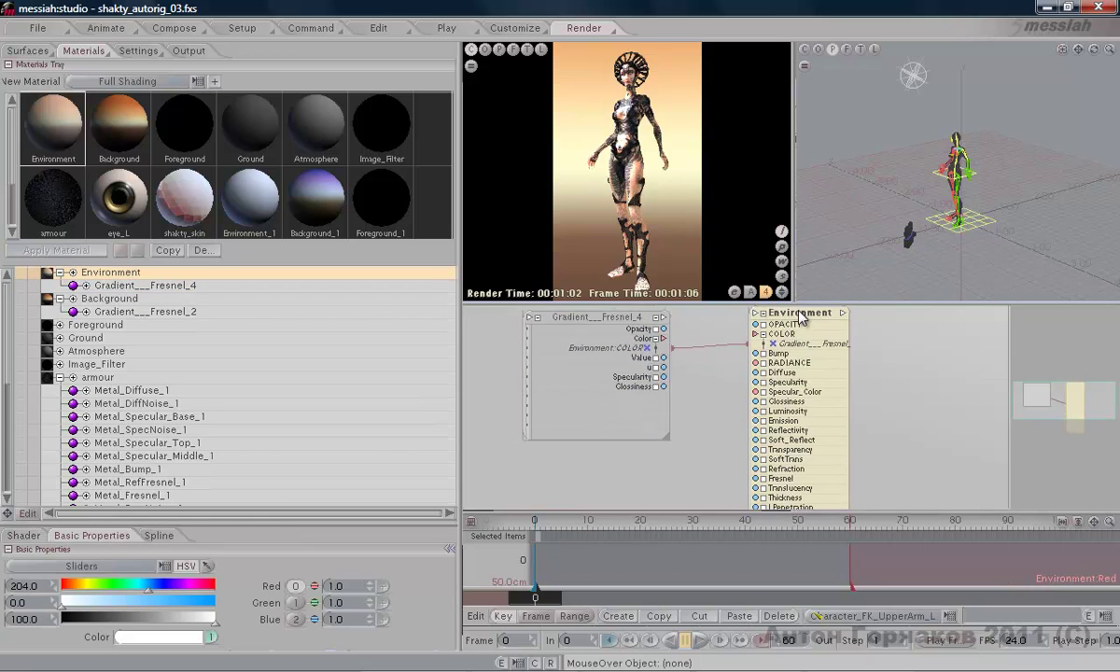
{"action": "left_click_drag", "start_coordinate": [747, 301], "coordinate": [747, 258]}
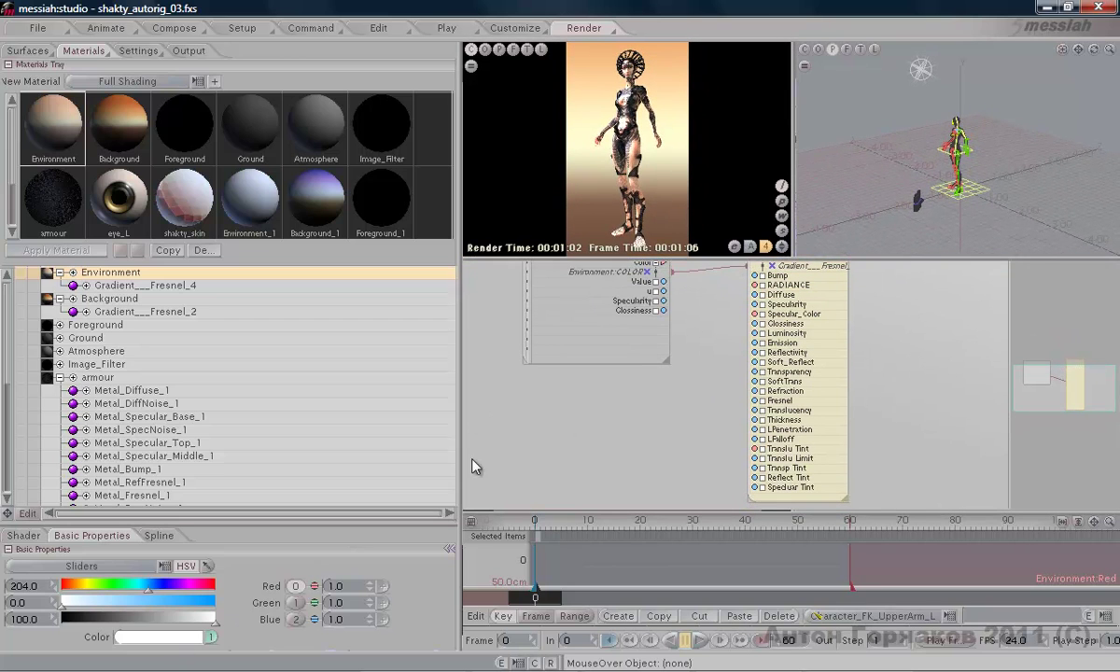
Darken the Environment material's color to a value of 74 and enlarge the render view to show the character at full height
{"action": "left_click_drag", "start_coordinate": [708, 258], "coordinate": [693, 356]}
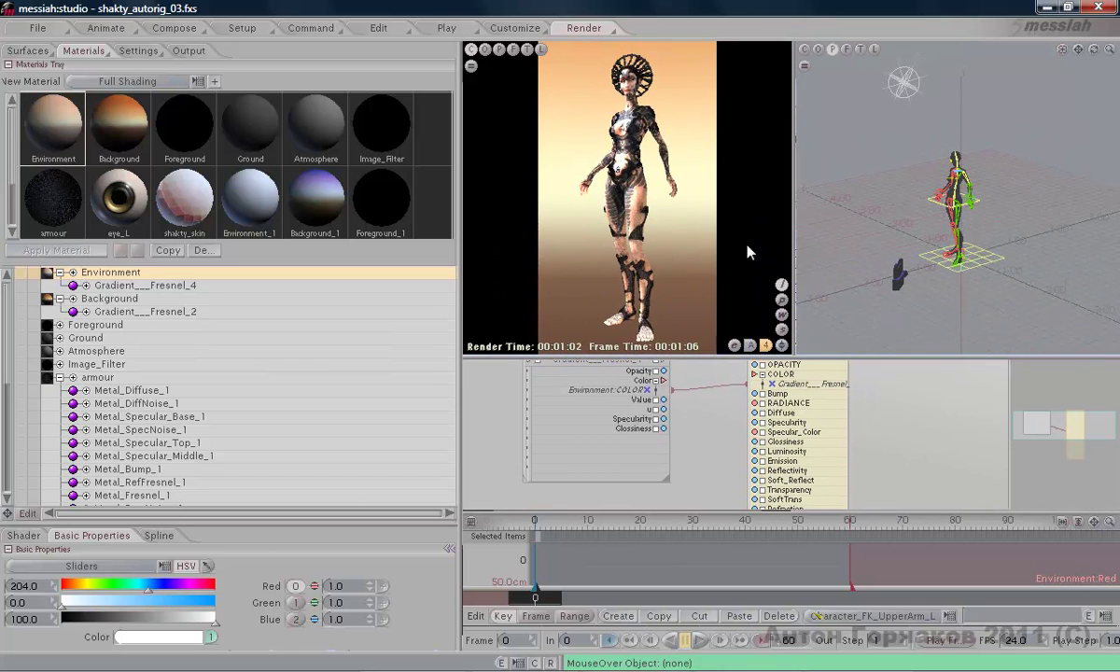
{"action": "left_click_drag", "start_coordinate": [670, 356], "coordinate": [688, 469]}
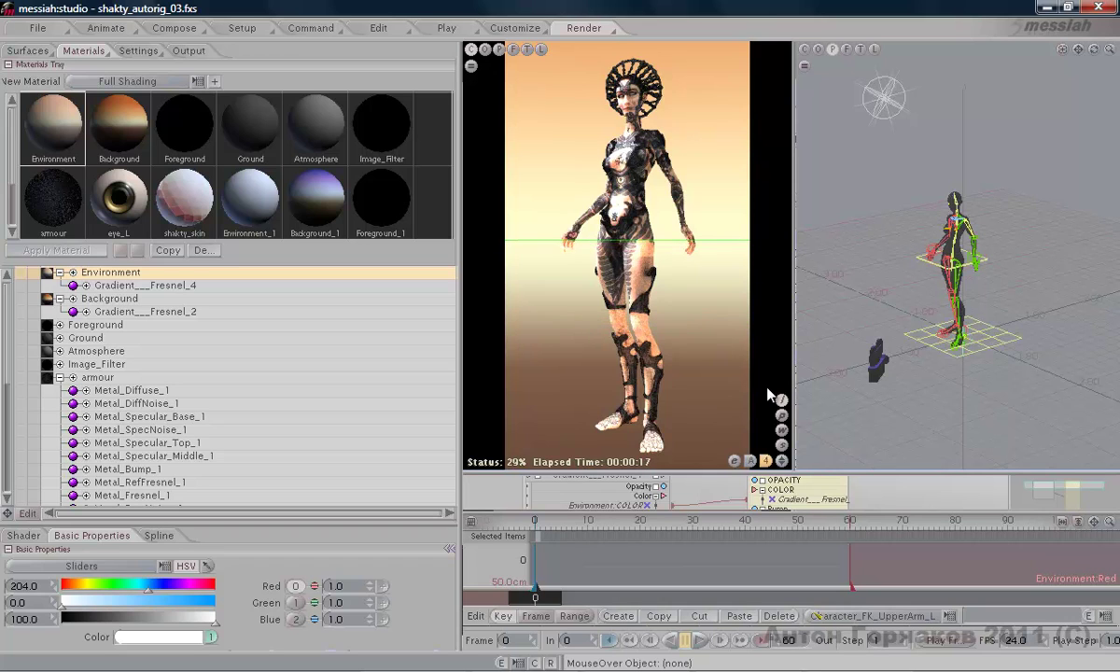
{"action": "left_click_drag", "start_coordinate": [831, 471], "coordinate": [858, 398]}
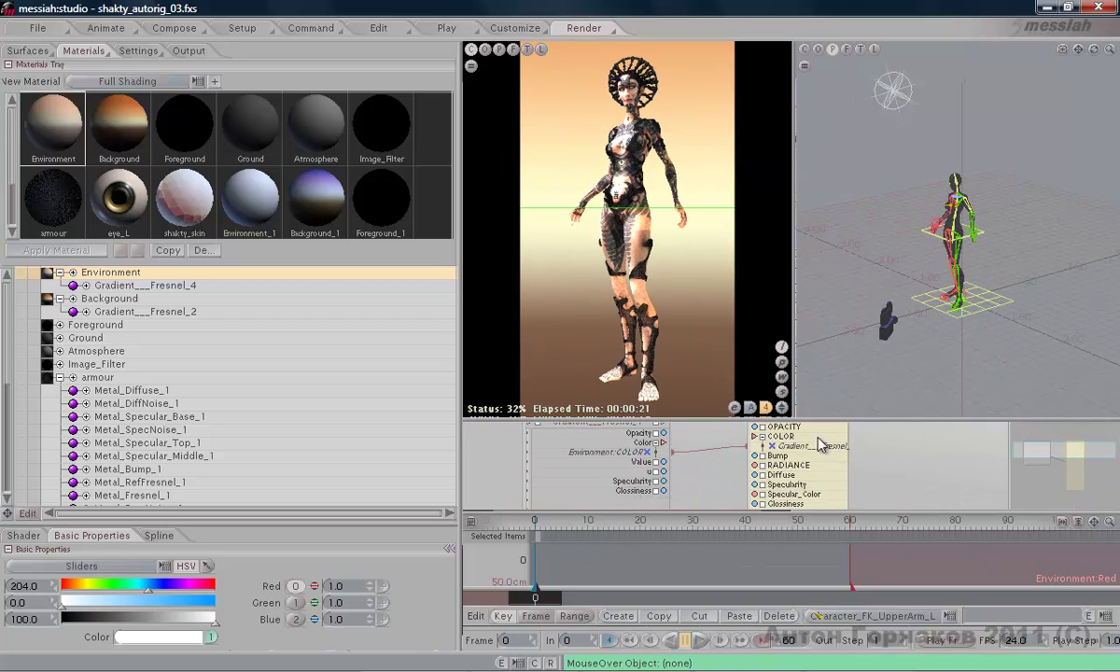
{"action": "left_click_drag", "start_coordinate": [214, 620], "coordinate": [183, 620]}
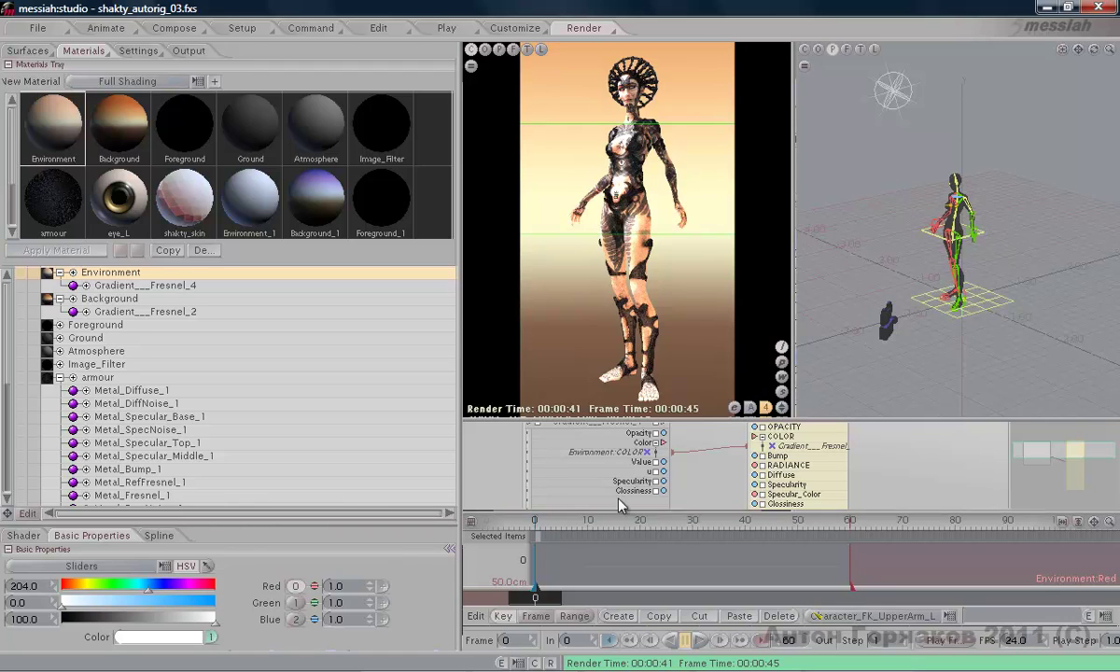
{"action": "left_click_drag", "start_coordinate": [213, 622], "coordinate": [175, 622]}
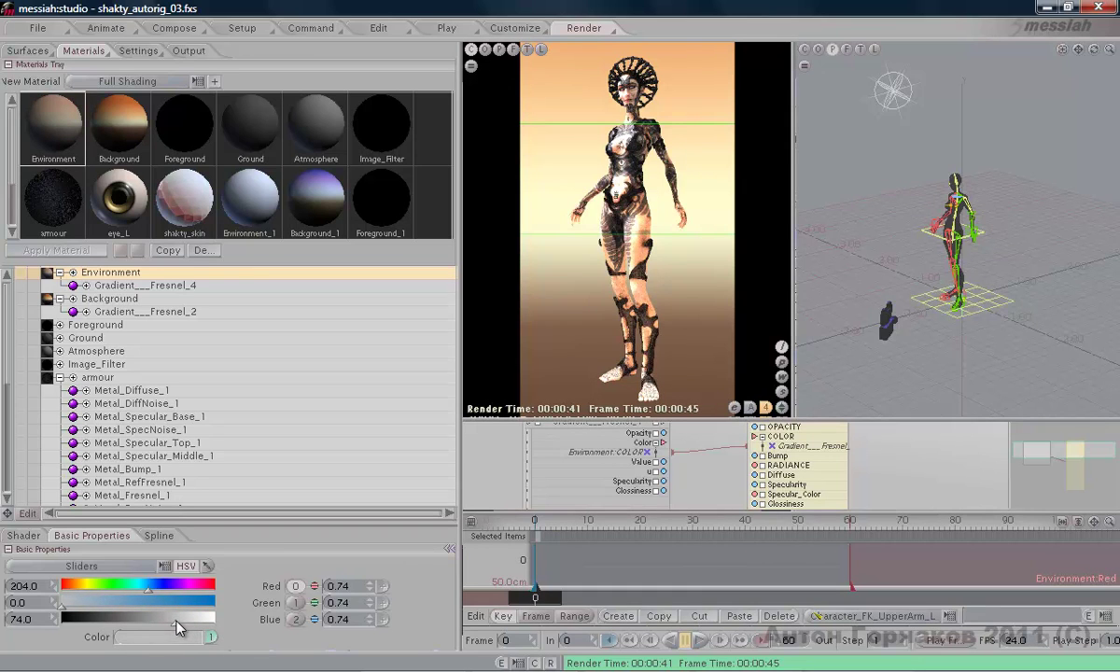
{"action": "left_click_drag", "start_coordinate": [704, 422], "coordinate": [713, 478]}
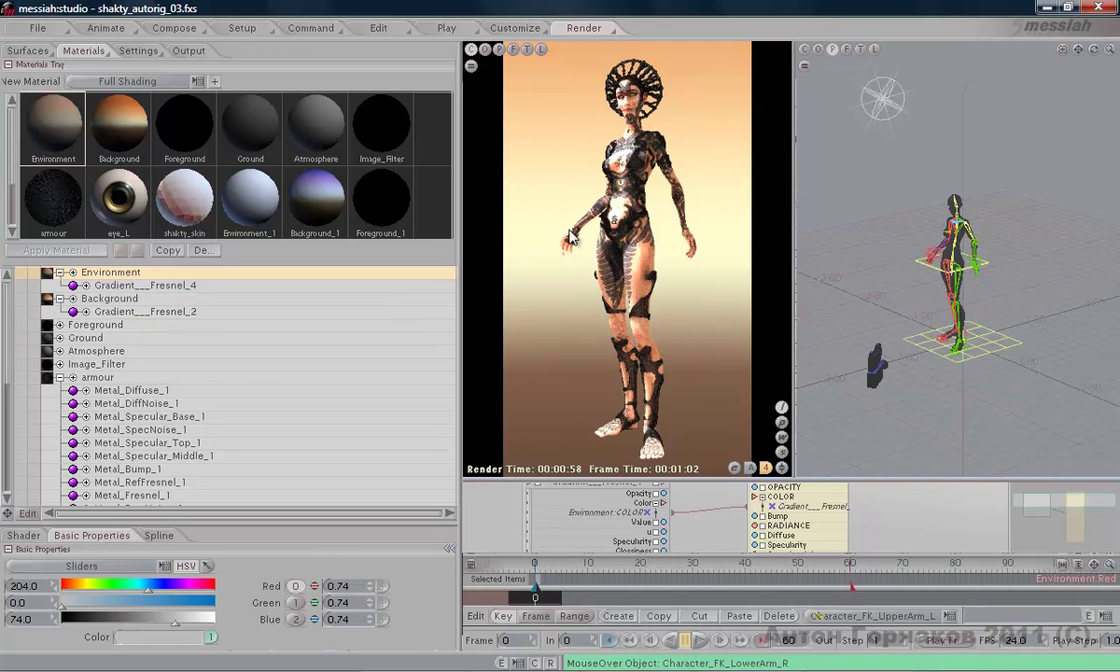
Set the Distant light's raytraced shadows to a soft shadow quality of 6 and a minimum quality of 3
{"action": "left_click", "coordinate": [38, 50]}
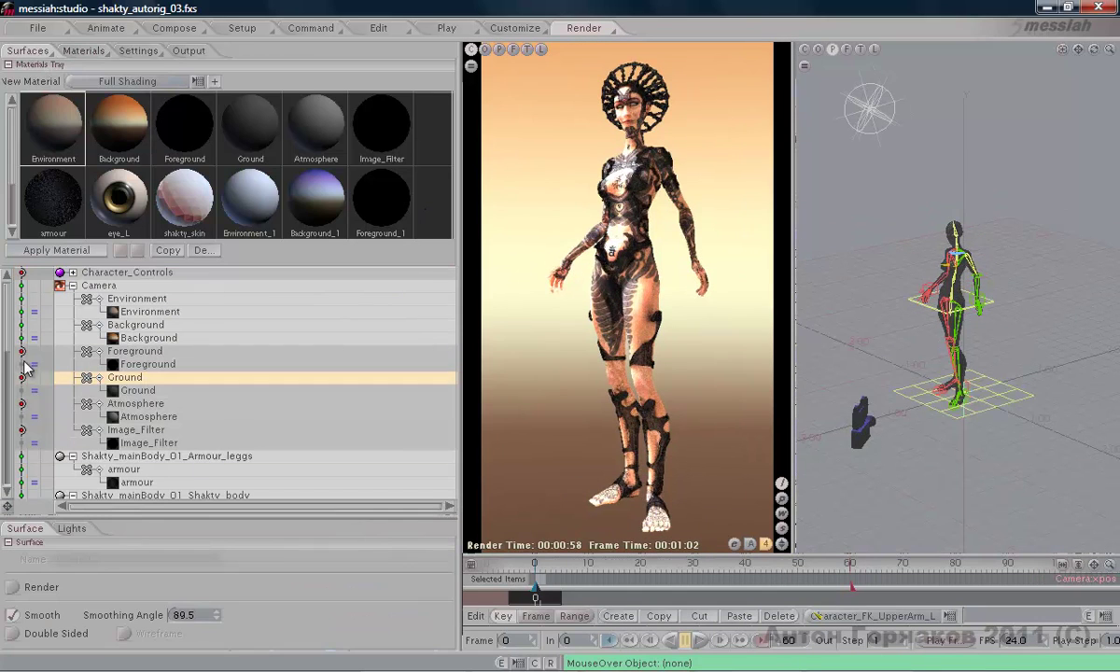
{"action": "scroll", "coordinate": [5, 331], "scroll_direction": "down", "scroll_amount": 10}
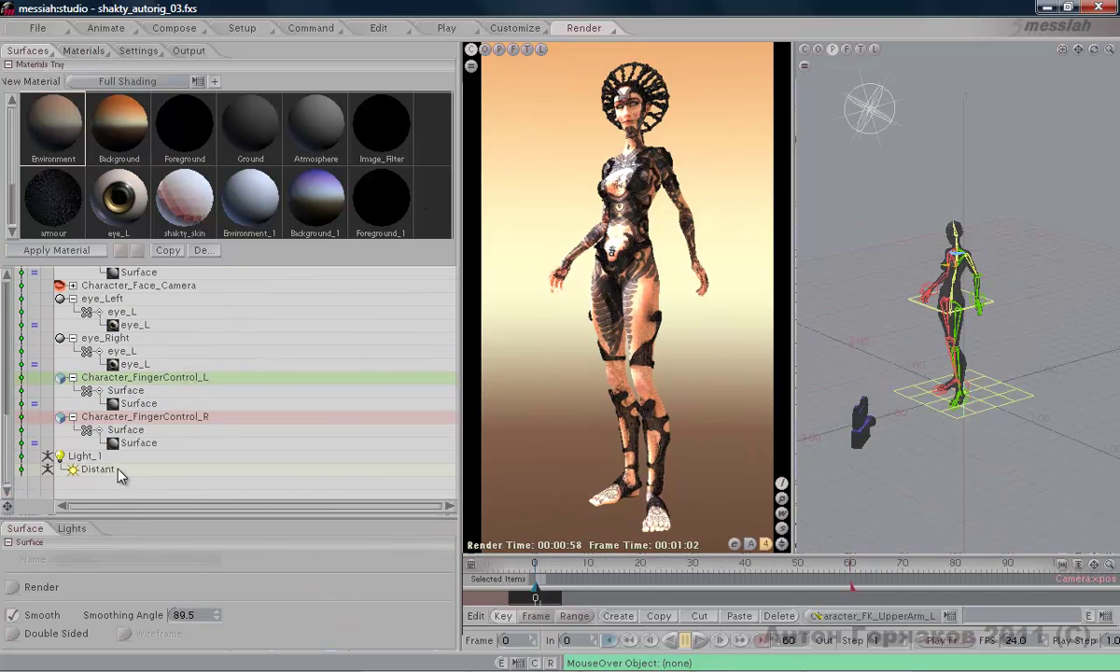
{"action": "left_click", "coordinate": [95, 469]}
{"action": "left_click_drag", "start_coordinate": [91, 513], "coordinate": [100, 468]}
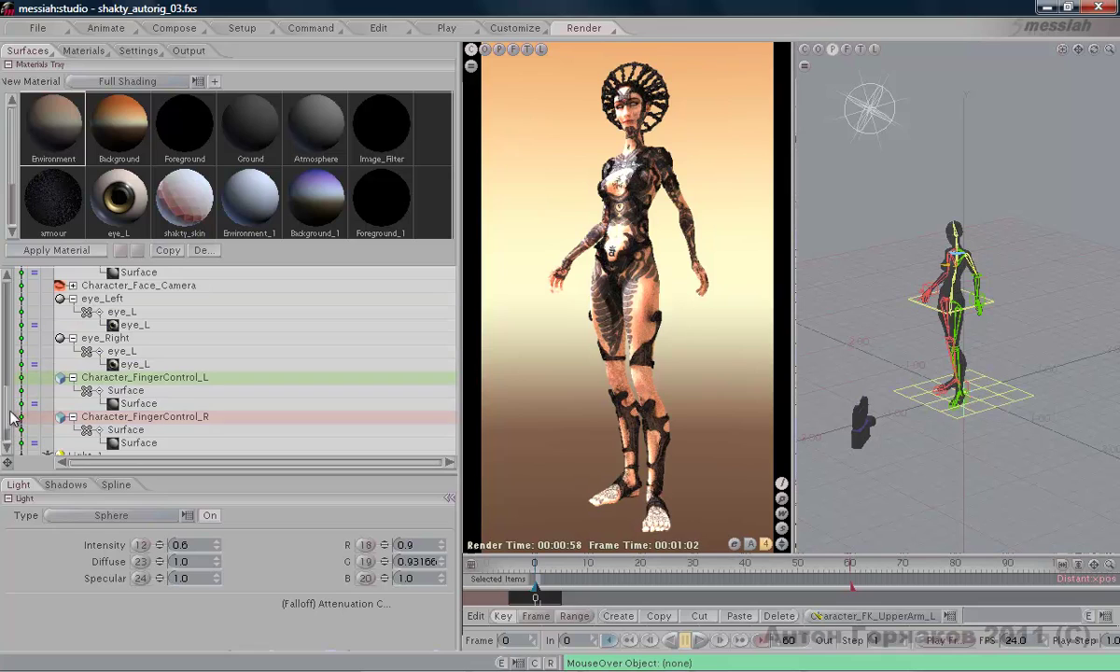
{"action": "scroll", "coordinate": [9, 435], "scroll_direction": "down", "scroll_amount": 1}
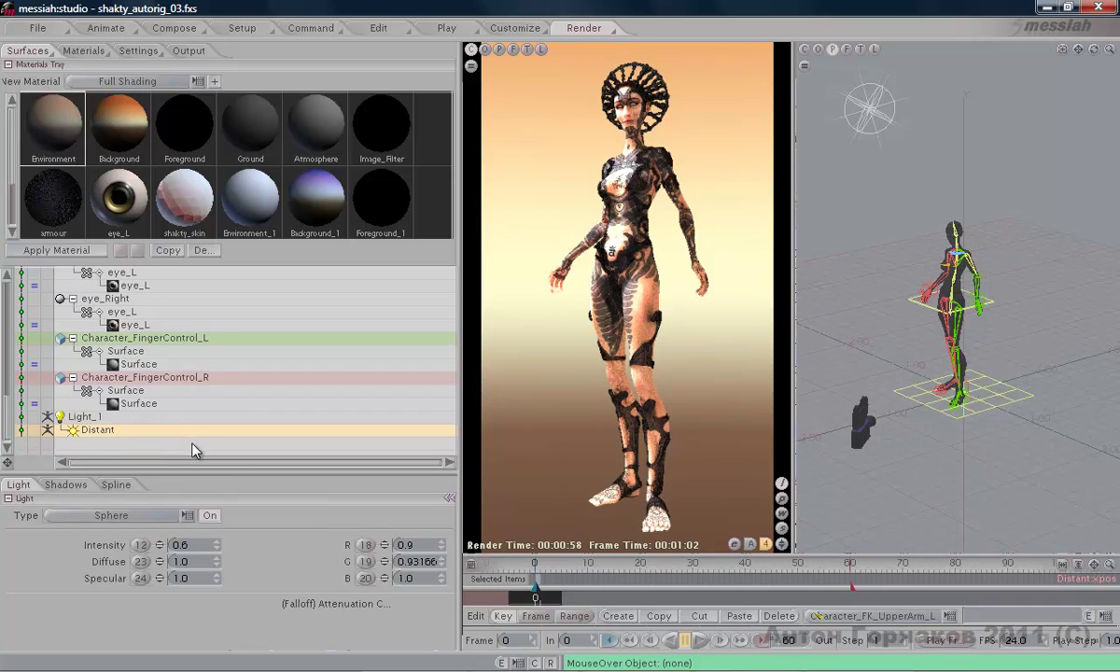
{"action": "left_click", "coordinate": [65, 485]}
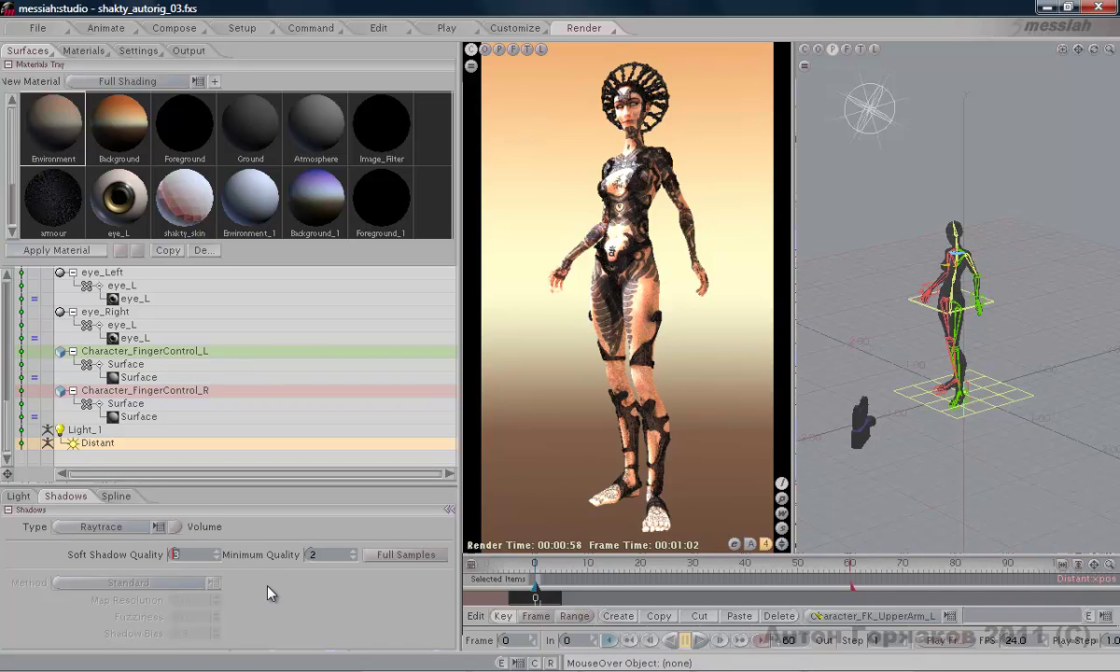
{"action": "type", "text": "6"}
{"action": "type", "text": "3"}
Set the render's anti-aliasing to Enhanced in the quality settings
{"action": "left_click", "coordinate": [197, 54]}
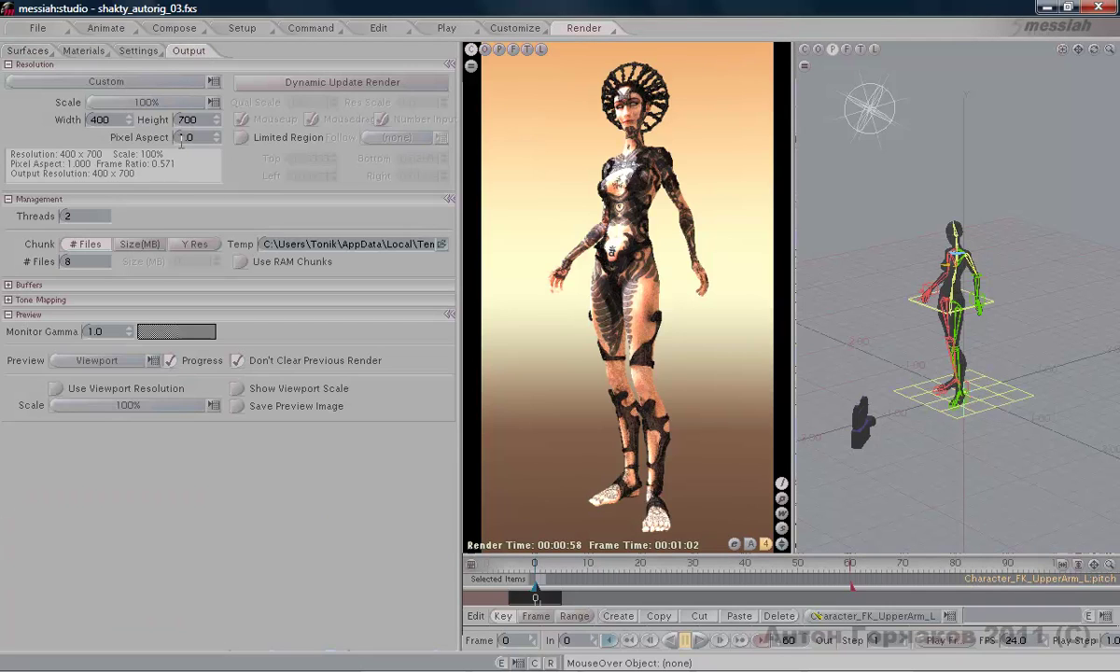
{"action": "left_click", "coordinate": [127, 51]}
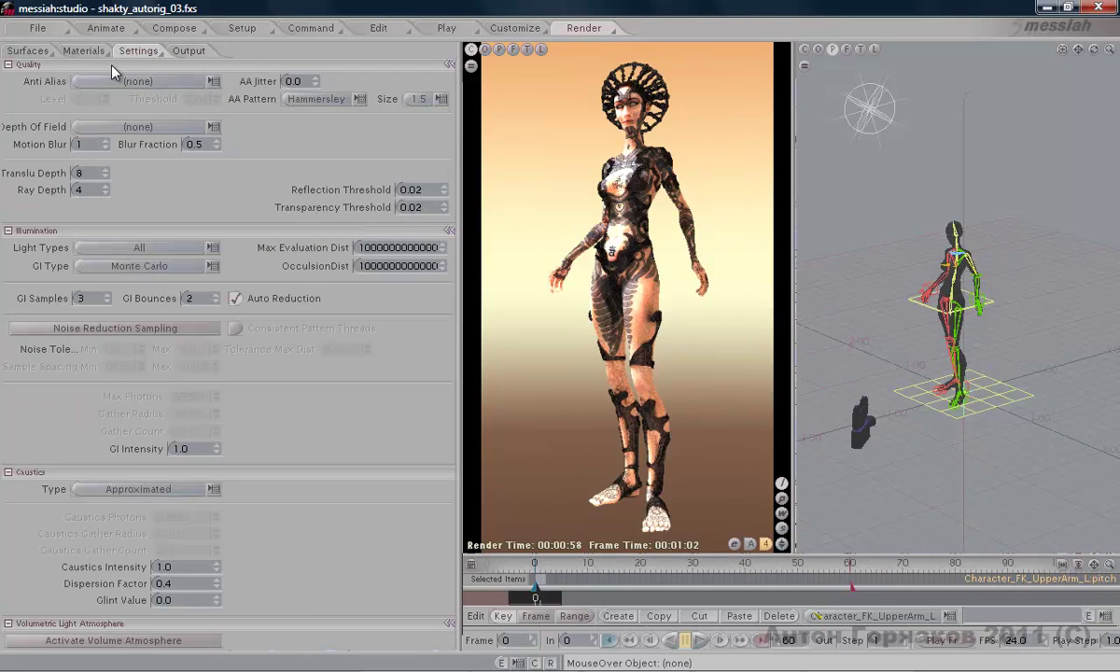
{"action": "left_click", "coordinate": [191, 82]}
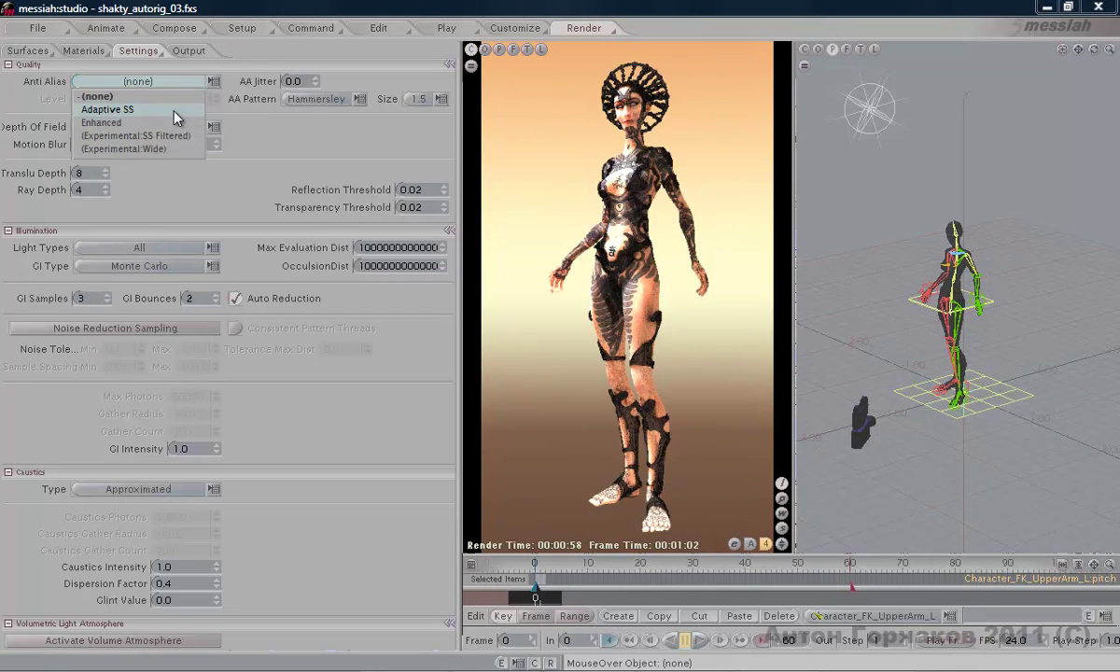
{"action": "left_click", "coordinate": [171, 121]}
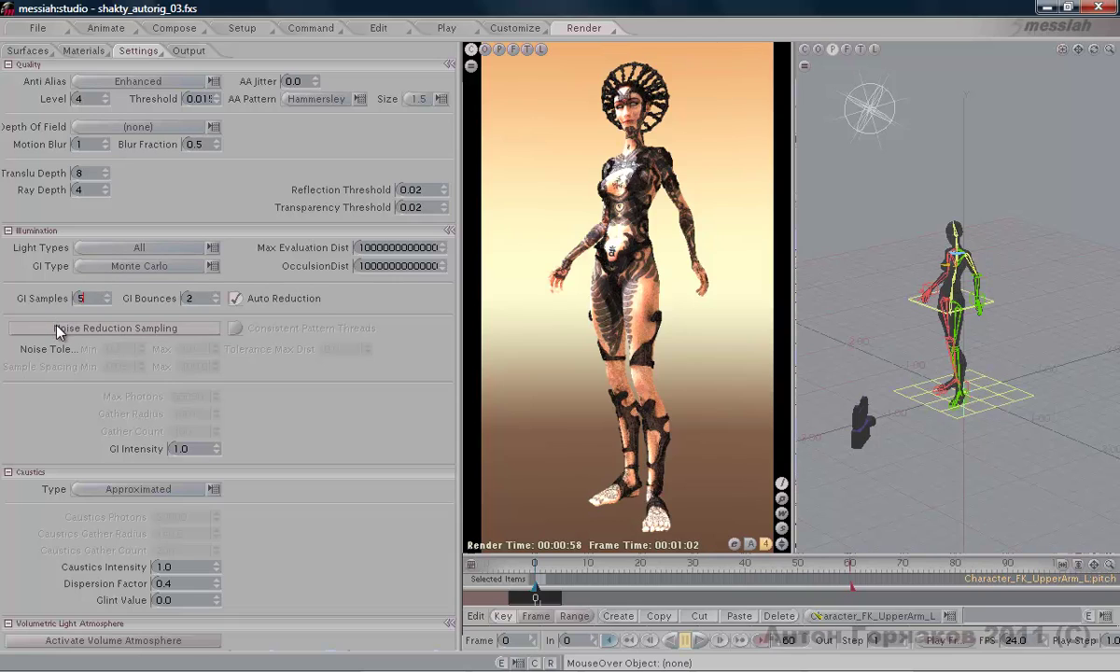
Set GI samples to 5, enable Noise Reduction Sampling, and look over the available GI types
{"action": "key", "text": "Return"}
{"action": "left_click", "coordinate": [116, 328]}
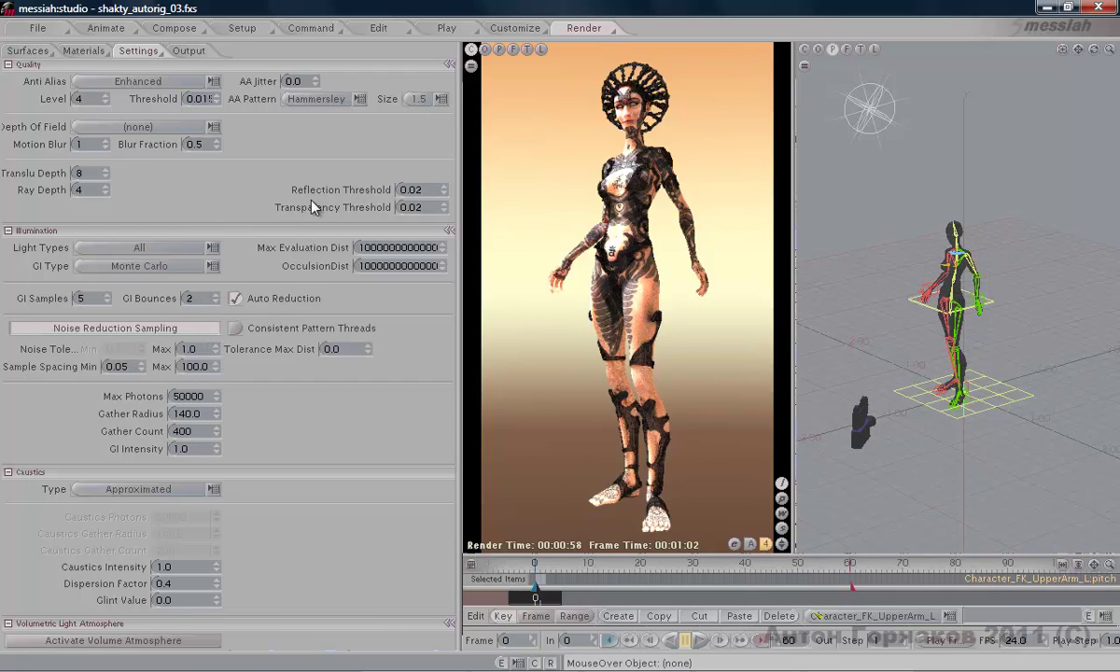
{"action": "left_click", "coordinate": [182, 266]}
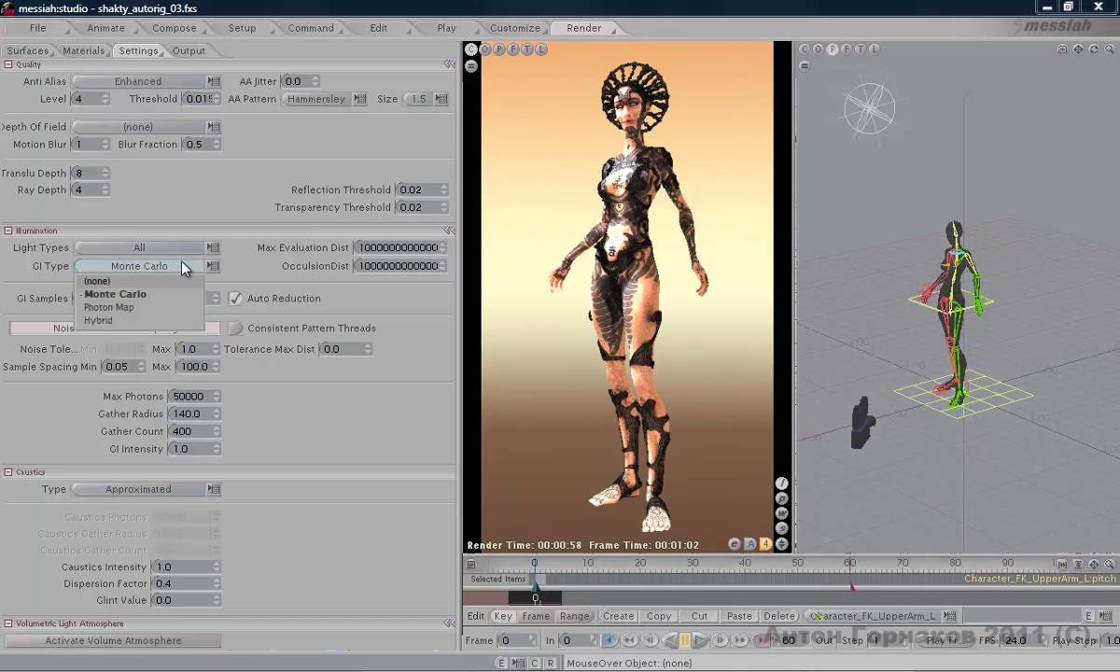
{"action": "left_click", "coordinate": [137, 322]}
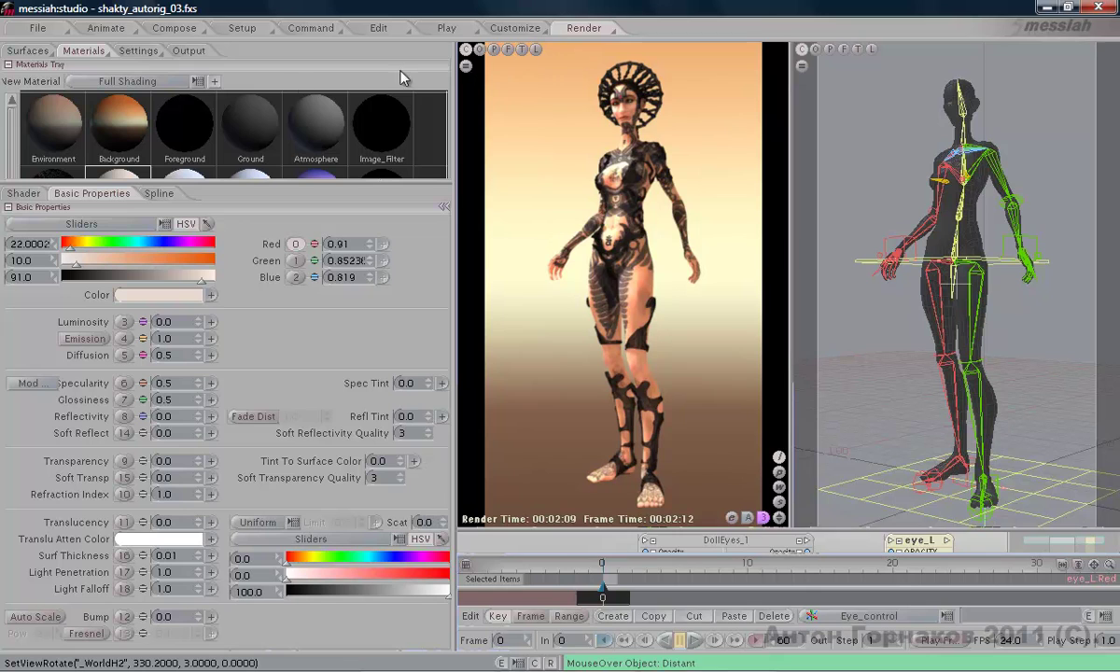
Examine the render's output buffers and management options, and review its anti-aliasing and global illumination settings
{"action": "left_click", "coordinate": [187, 52]}
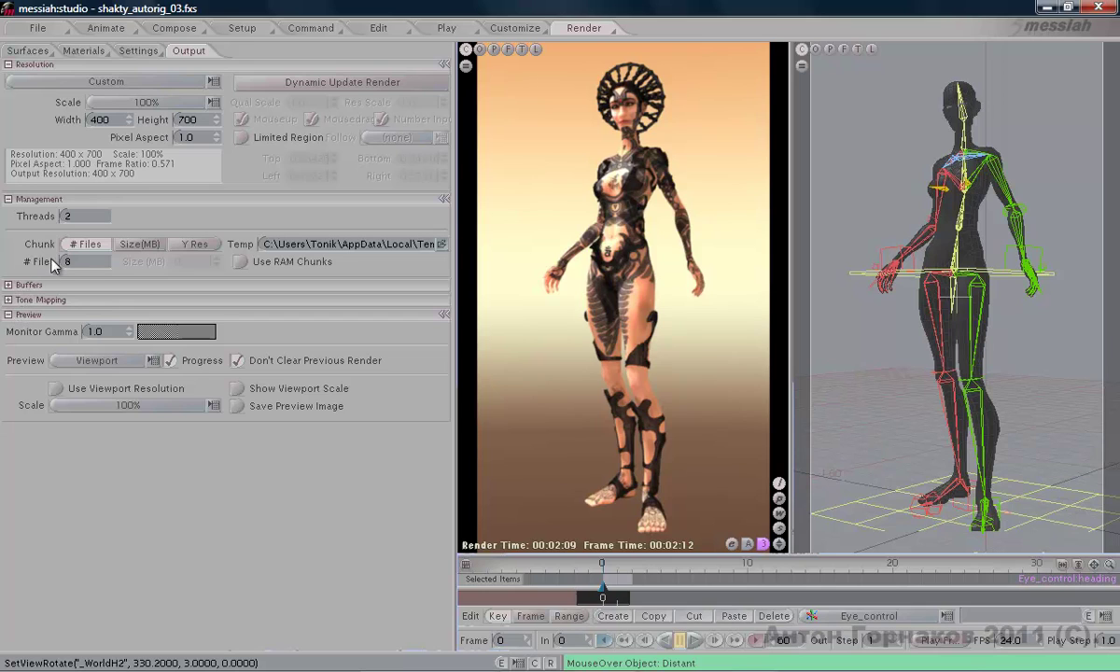
{"action": "left_click", "coordinate": [9, 285]}
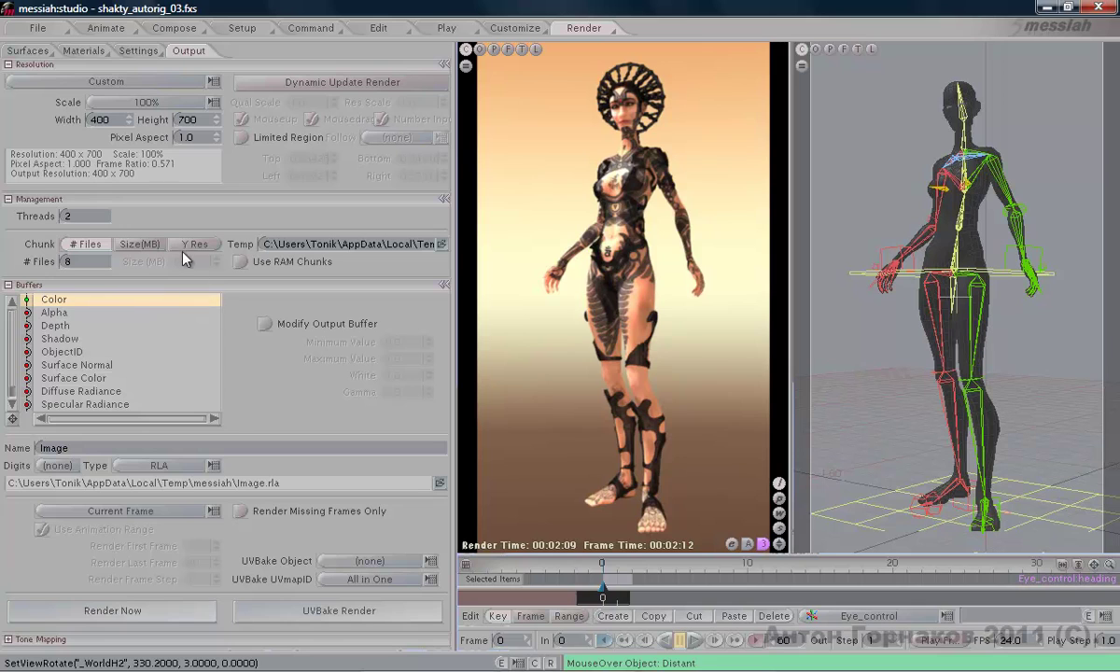
{"action": "left_click", "coordinate": [139, 51]}
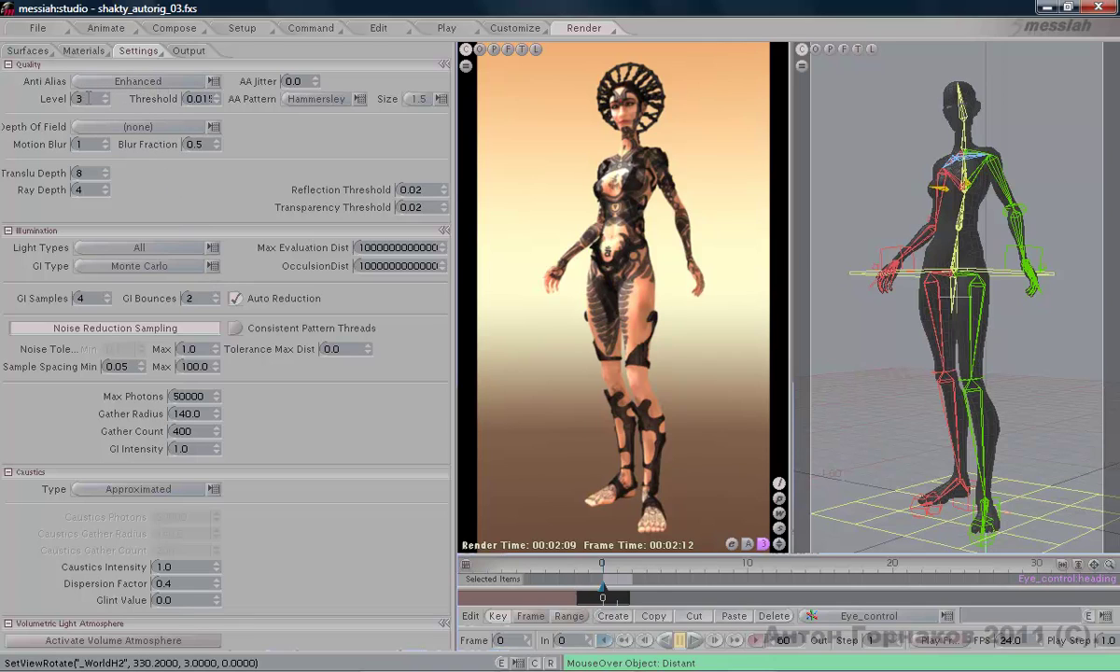
{"action": "left_click", "coordinate": [84, 50]}
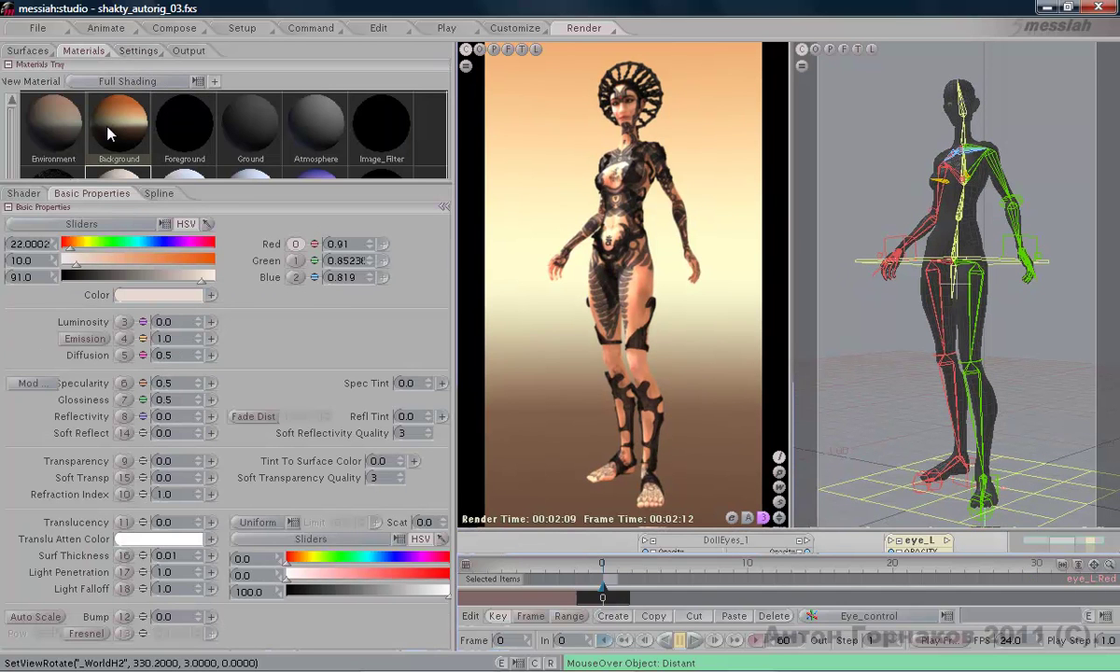
{"action": "left_click", "coordinate": [138, 50]}
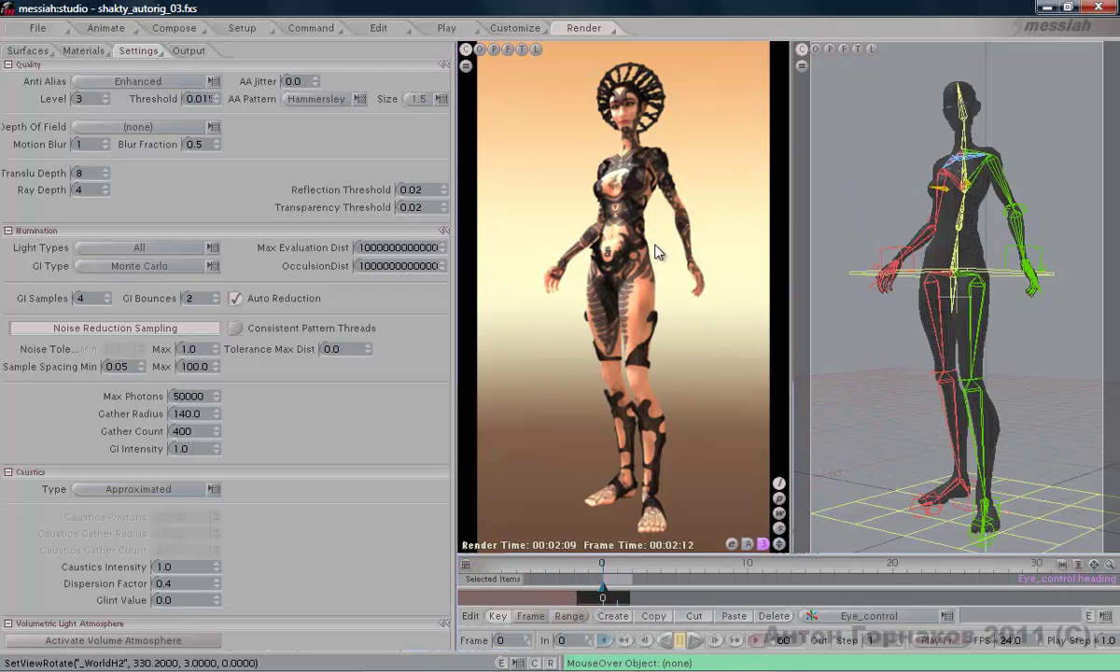
{"action": "key", "text": "alt"}
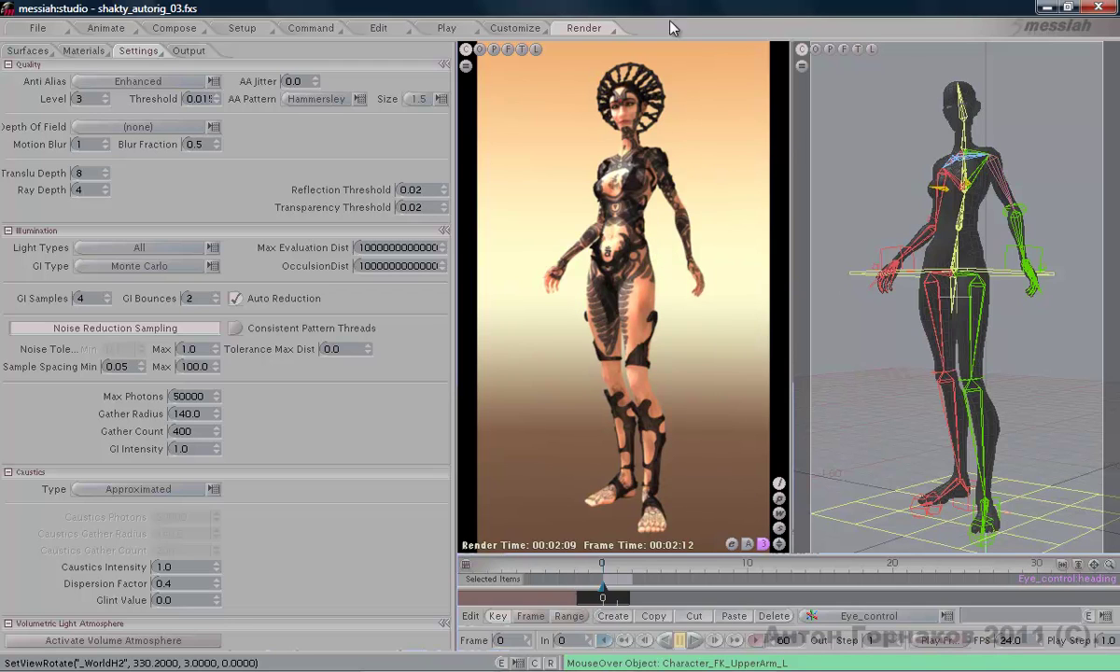